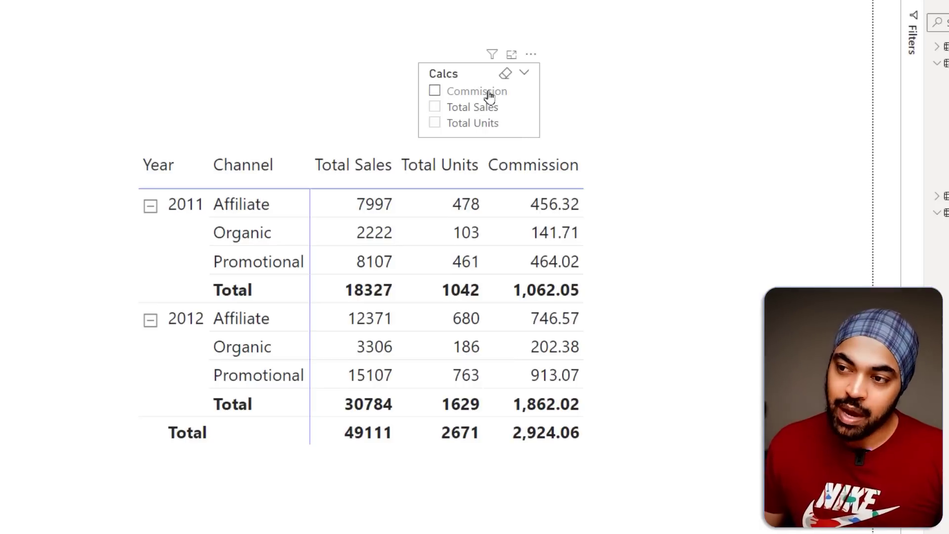
Pick Commission, Total Sales, then Total Units in the Calcs slicer, and select the matrix visual.
{"action": "left_click", "coordinate": [488, 93]}
{"action": "left_click", "coordinate": [462, 106]}
{"action": "left_click", "coordinate": [484, 123]}
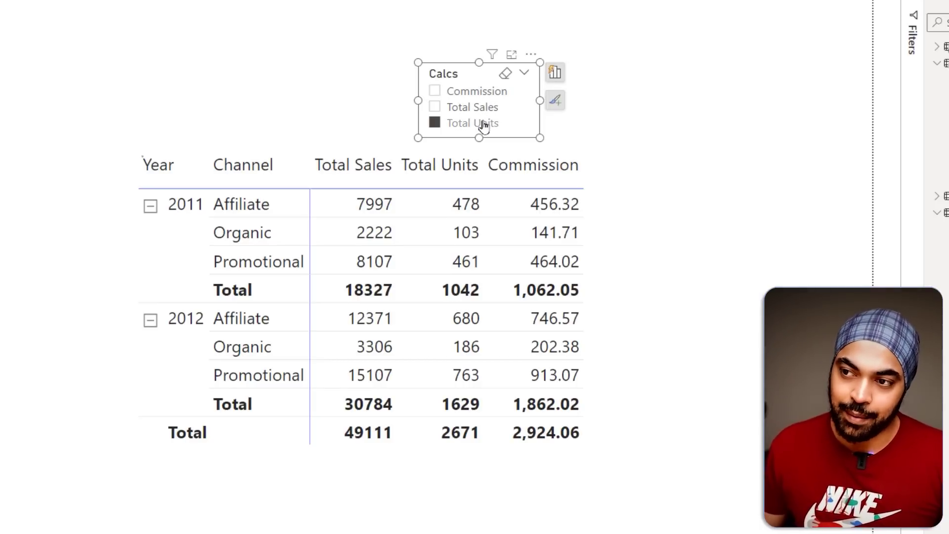
{"action": "mouse_move", "coordinate": [413, 51]}
{"action": "left_mouse_down"}
{"action": "mouse_move", "coordinate": [485, 127]}
{"action": "mouse_move", "coordinate": [489, 112]}
{"action": "mouse_move", "coordinate": [506, 146]}
{"action": "mouse_move", "coordinate": [489, 175]}
{"action": "left_mouse_up"}
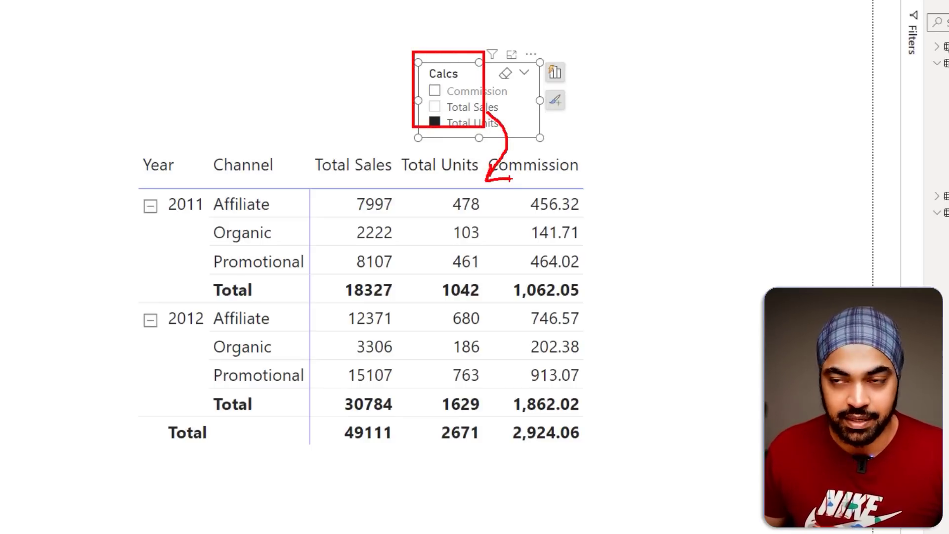
{"action": "key", "text": "Escape"}
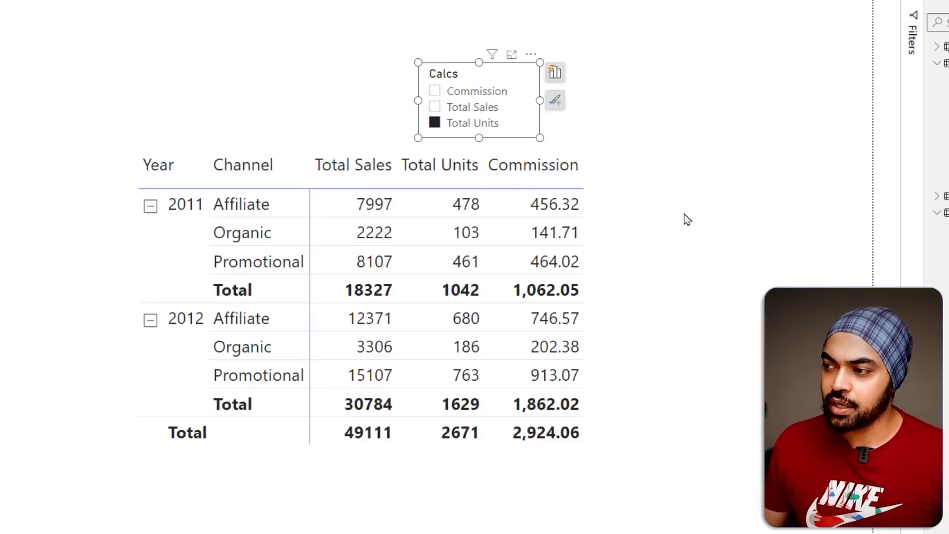
{"action": "left_click", "coordinate": [592, 247]}
Add the Calcs field to the matrix, remove the three measures from Values, and move Calcs into Values.
{"action": "left_click", "coordinate": [944, 49]}
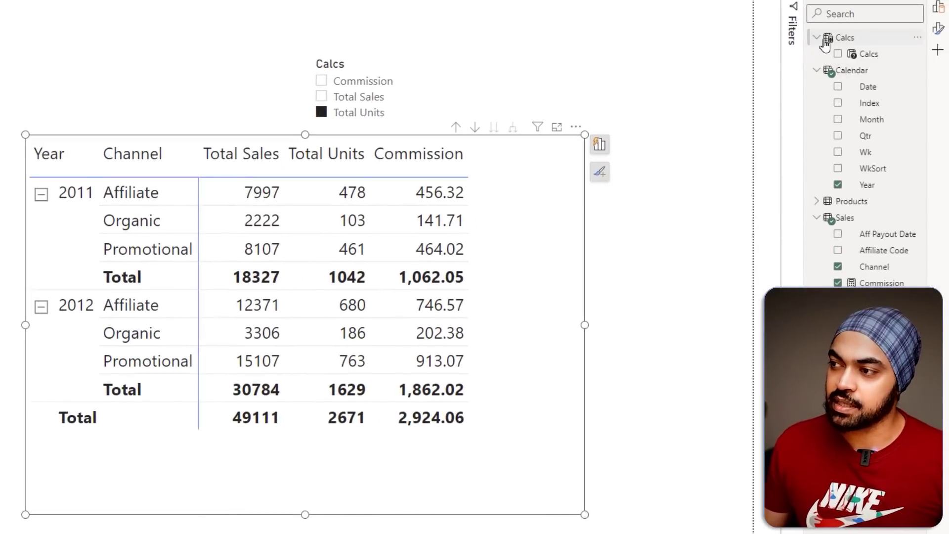
{"action": "left_click", "coordinate": [860, 56]}
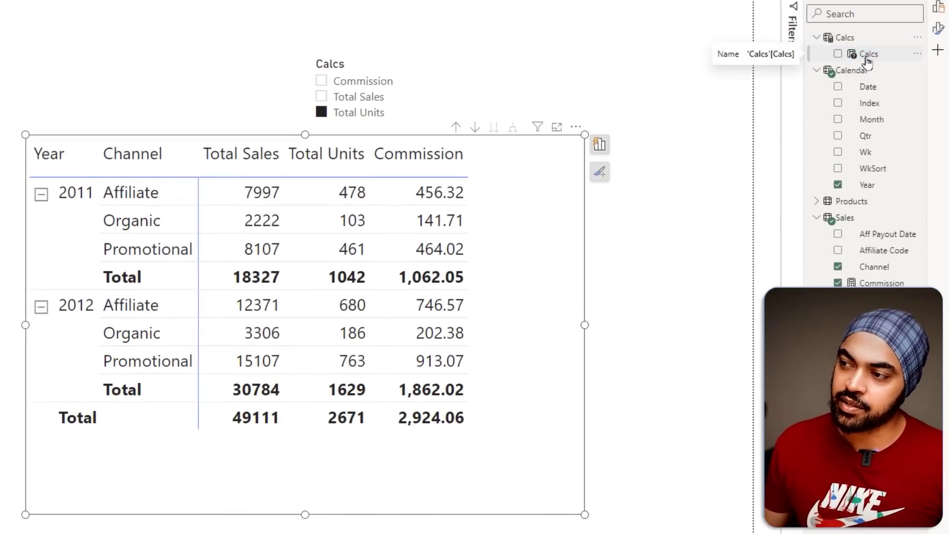
{"action": "left_click_drag", "start_coordinate": [875, 60], "coordinate": [289, 249]}
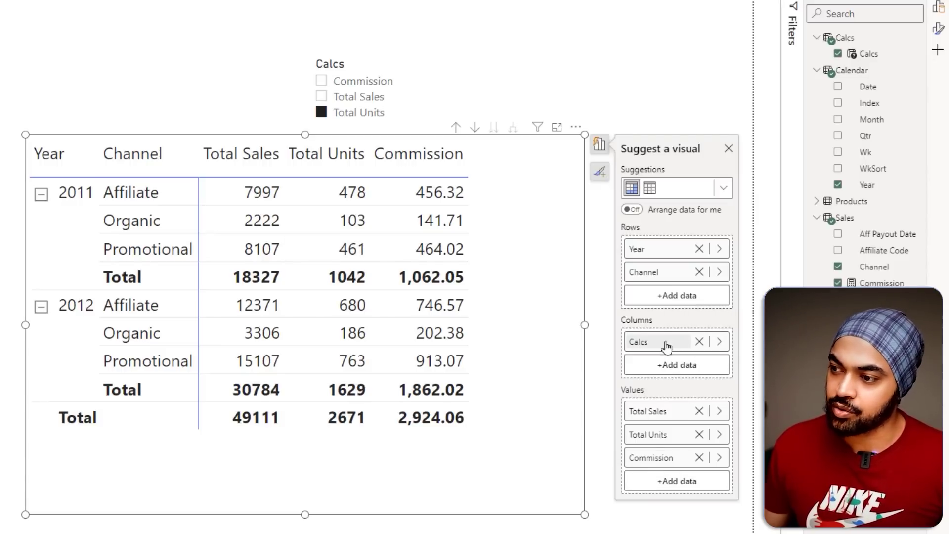
{"action": "left_click", "coordinate": [699, 411]}
{"action": "left_click", "coordinate": [699, 410]}
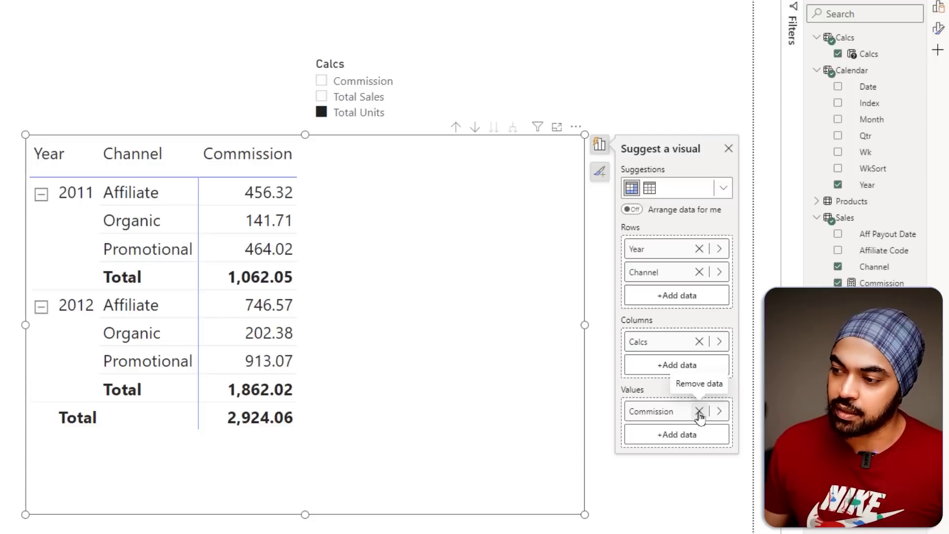
{"action": "left_click", "coordinate": [699, 411]}
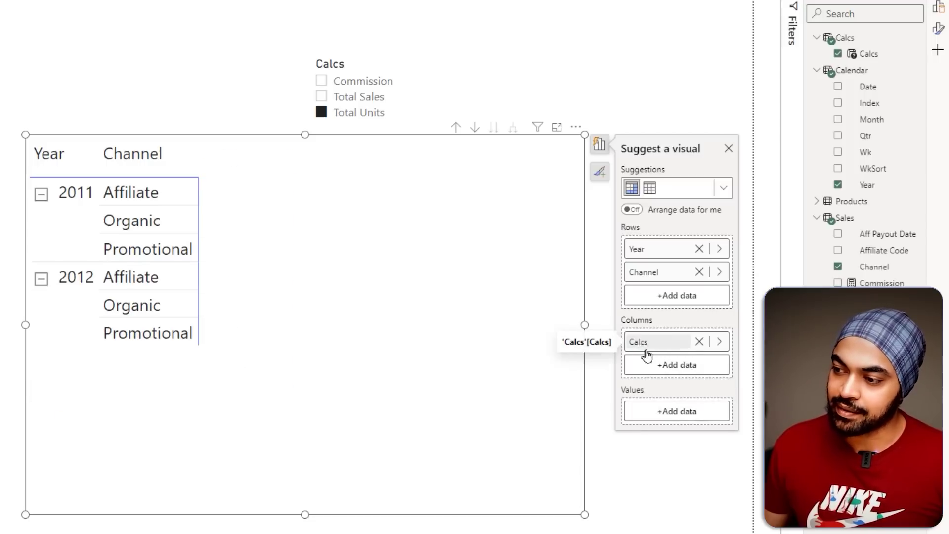
{"action": "left_click_drag", "start_coordinate": [647, 351], "coordinate": [652, 423]}
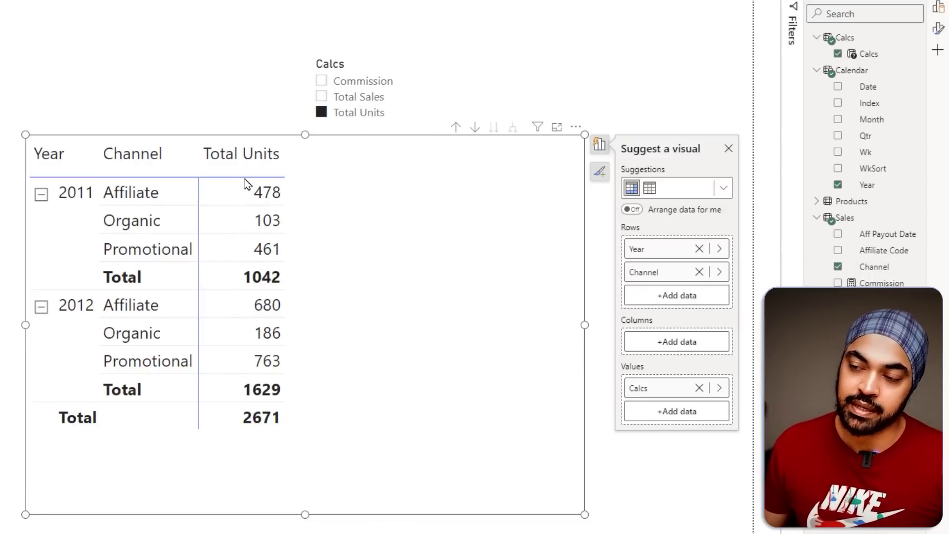
Select Commission, Total Sales and Total Units together in the Calcs slicer.
{"action": "left_click", "coordinate": [347, 96]}
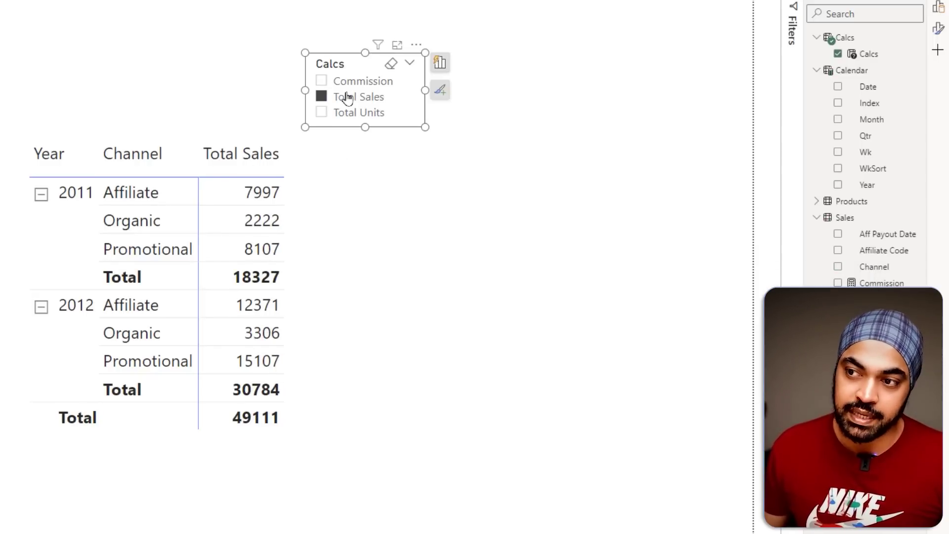
{"action": "left_click", "coordinate": [354, 81]}
{"action": "left_click", "coordinate": [350, 97], "text": "ctrl"}
{"action": "left_click", "coordinate": [354, 113], "text": "ctrl"}
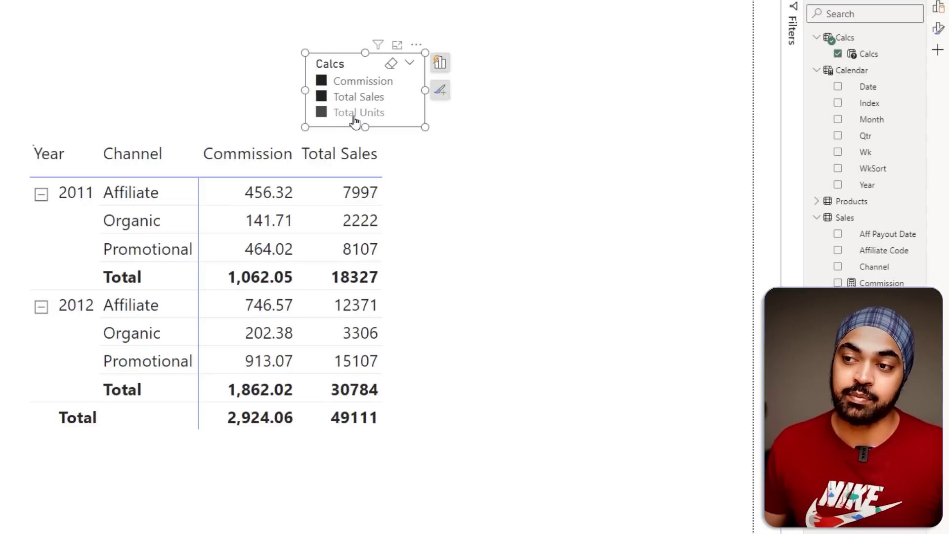
{"action": "left_click", "coordinate": [354, 114], "text": "ctrl"}
{"action": "left_click", "coordinate": [627, 53]}
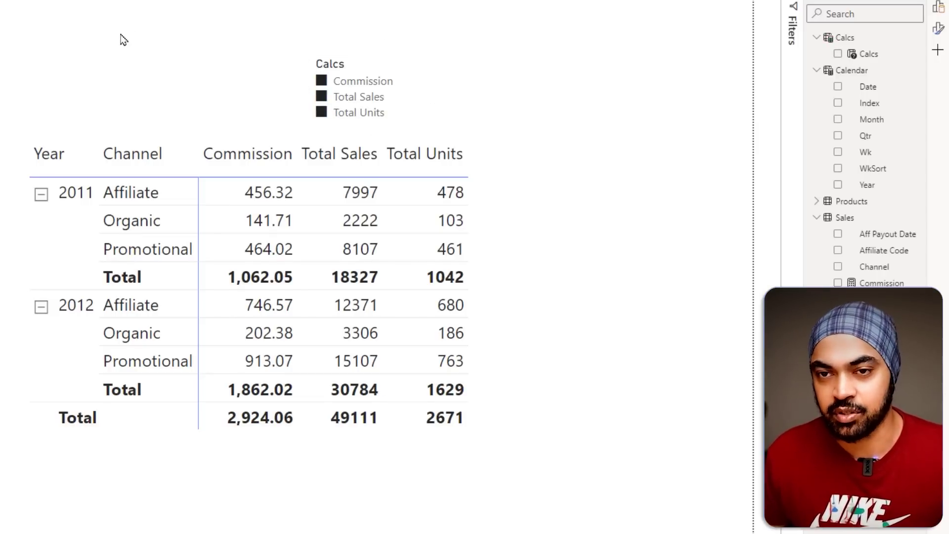
Switch to Model view and rearrange the table cards to inspect their relationships.
{"action": "left_click", "coordinate": [10, 77]}
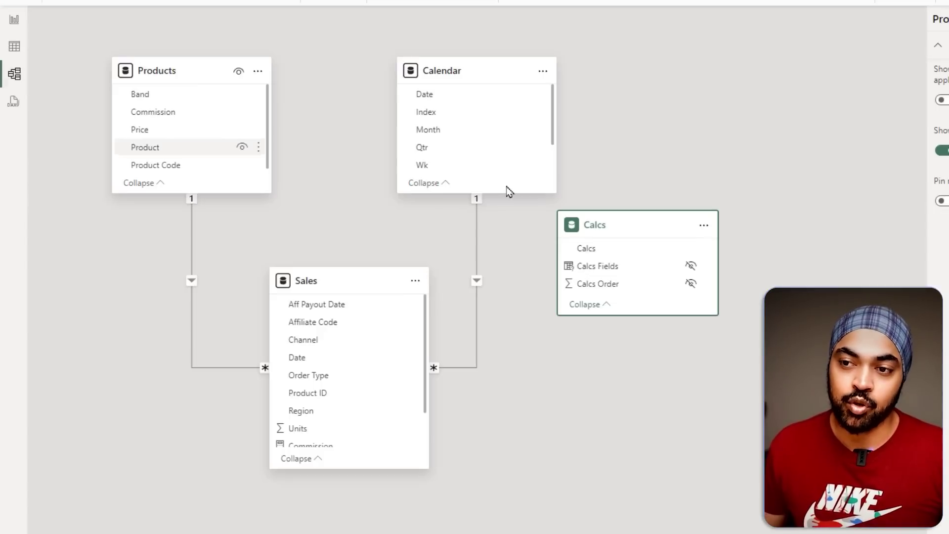
{"action": "left_click_drag", "start_coordinate": [471, 120], "coordinate": [516, 107]}
{"action": "mouse_move", "coordinate": [90, 83]}
{"action": "left_mouse_down"}
{"action": "mouse_move", "coordinate": [132, 91]}
{"action": "mouse_move", "coordinate": [183, 75]}
{"action": "left_mouse_up"}
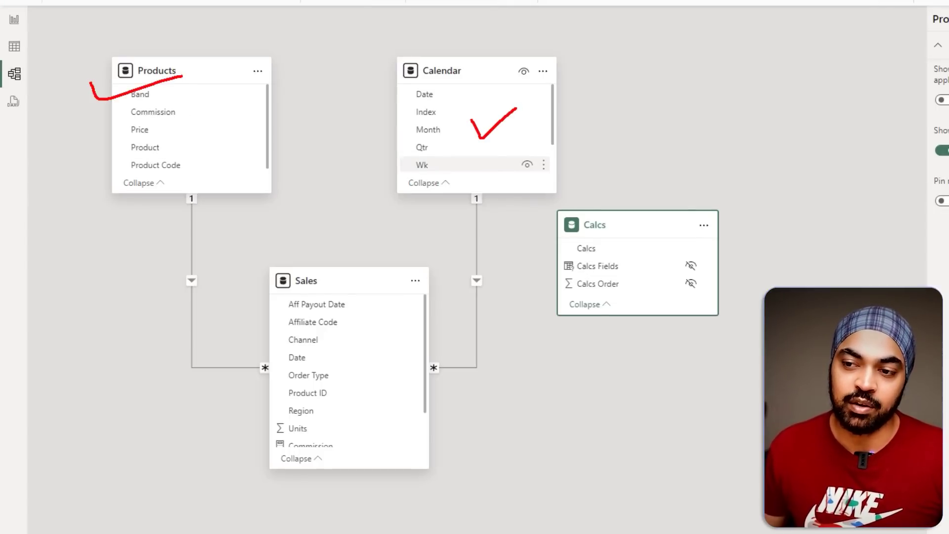
{"action": "left_click_drag", "start_coordinate": [296, 322], "coordinate": [347, 326]}
{"action": "mouse_move", "coordinate": [676, 193]}
{"action": "left_mouse_down"}
{"action": "mouse_move", "coordinate": [575, 201]}
{"action": "mouse_move", "coordinate": [524, 257]}
{"action": "mouse_move", "coordinate": [554, 313]}
{"action": "mouse_move", "coordinate": [702, 341]}
{"action": "mouse_move", "coordinate": [718, 274]}
{"action": "mouse_move", "coordinate": [594, 182]}
{"action": "left_mouse_up"}
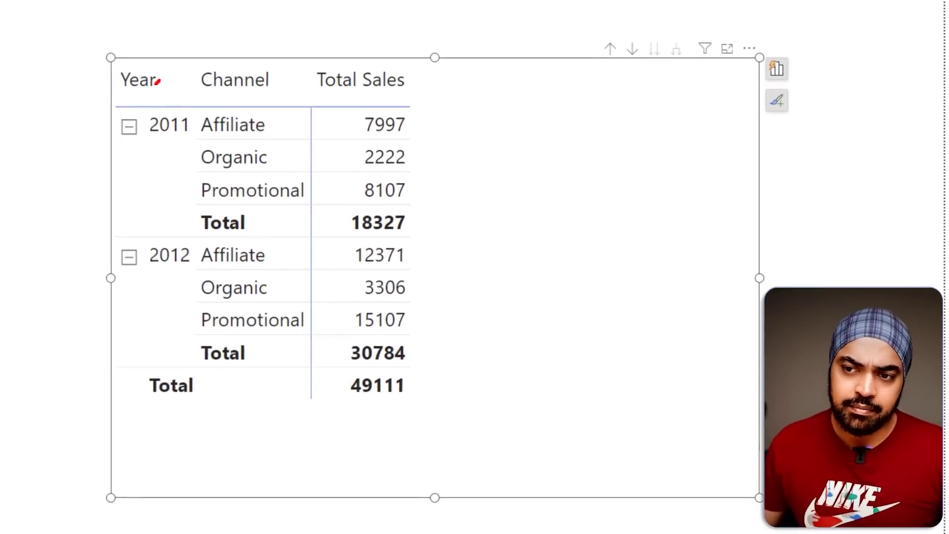
{"action": "left_click_drag", "start_coordinate": [157, 82], "coordinate": [173, 58]}
{"action": "left_click_drag", "start_coordinate": [225, 79], "coordinate": [240, 54]}
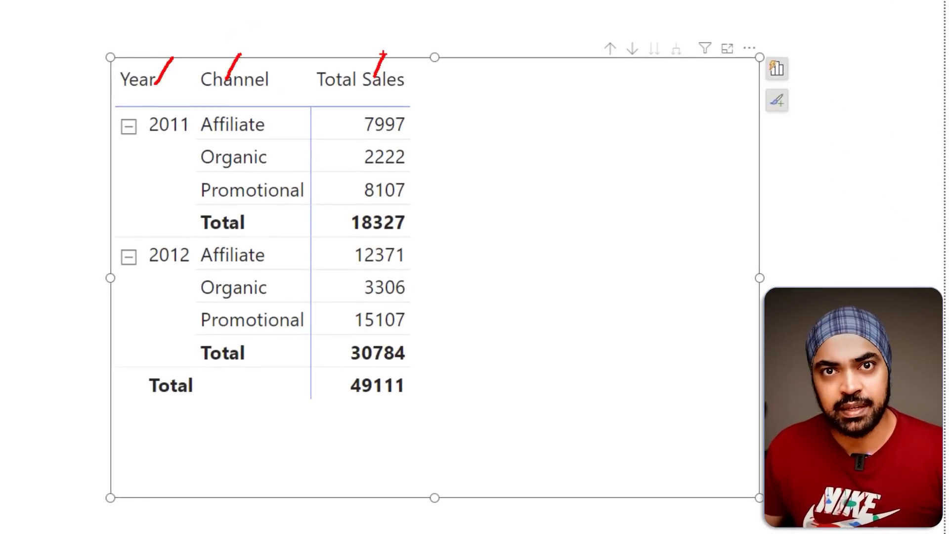
{"action": "key", "text": "Escape"}
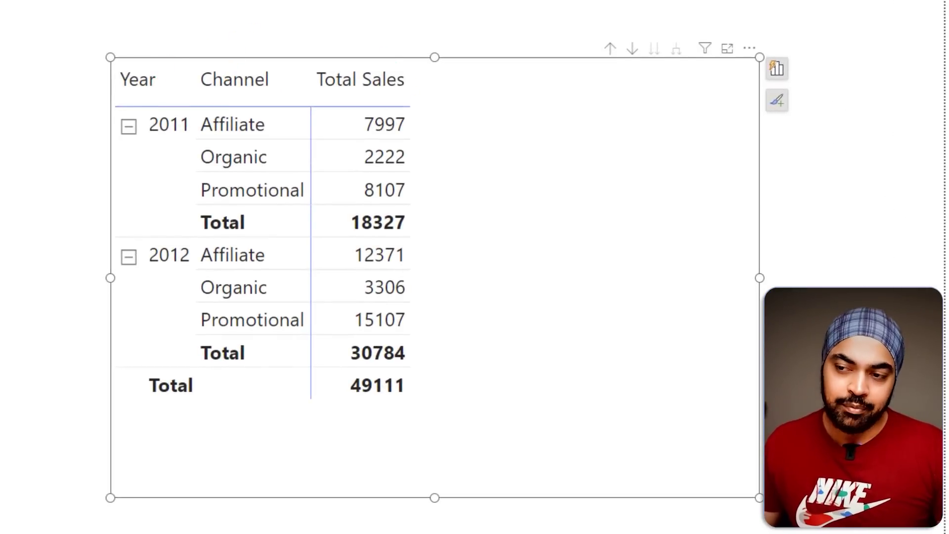
{"action": "mouse_move", "coordinate": [352, 108]}
{"action": "left_mouse_down"}
{"action": "mouse_move", "coordinate": [424, 144]}
{"action": "mouse_move", "coordinate": [450, 110]}
{"action": "mouse_move", "coordinate": [466, 108]}
{"action": "mouse_move", "coordinate": [475, 134]}
{"action": "left_mouse_up"}
{"action": "left_click_drag", "start_coordinate": [541, 114], "coordinate": [529, 126]}
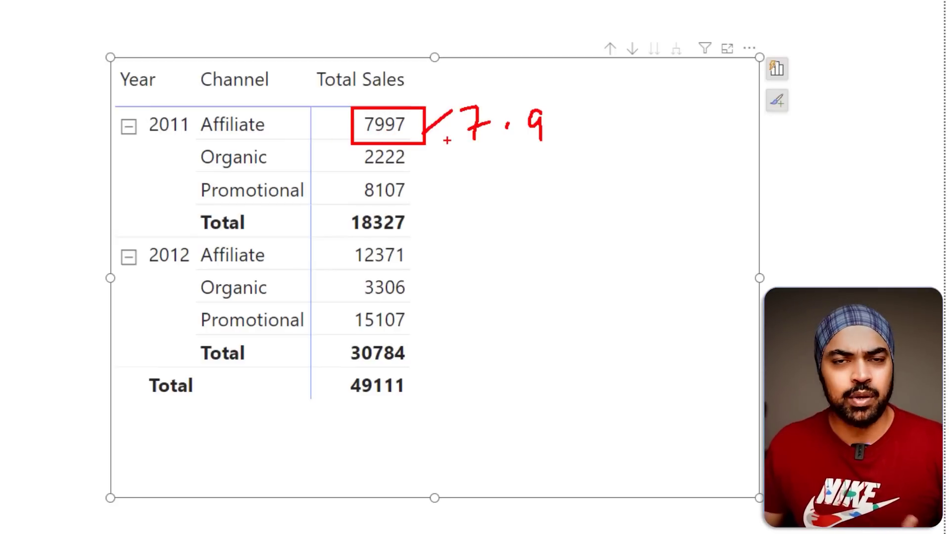
{"action": "left_click_drag", "start_coordinate": [459, 156], "coordinate": [561, 147]}
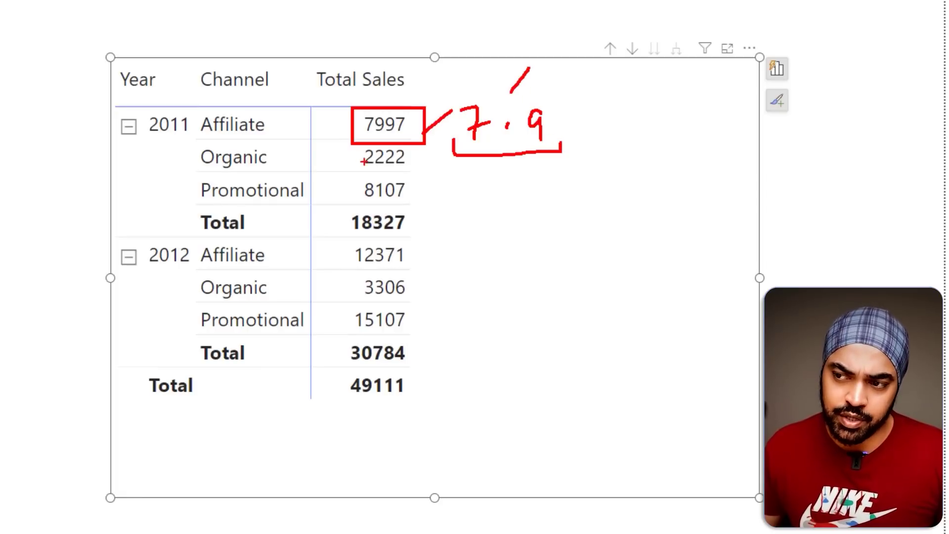
{"action": "left_click_drag", "start_coordinate": [341, 135], "coordinate": [409, 145]}
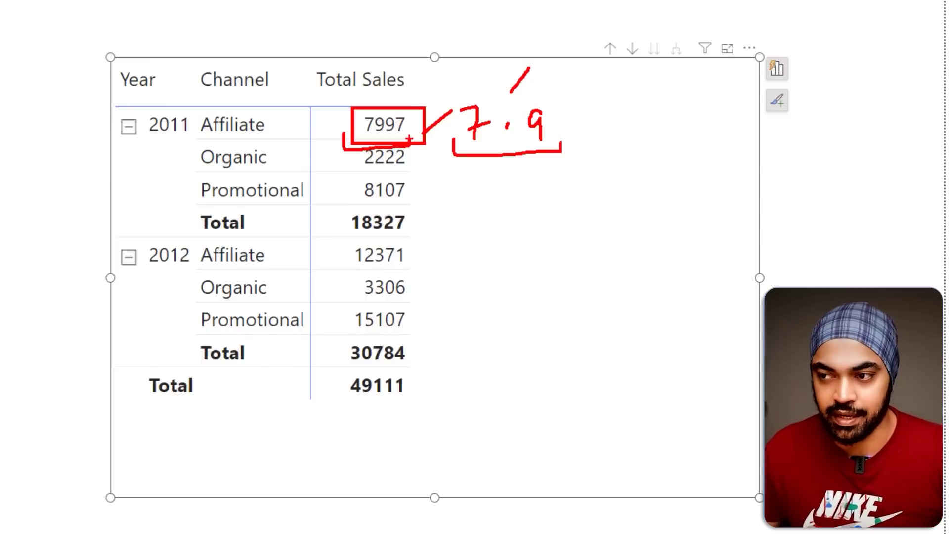
{"action": "key", "text": "Escape"}
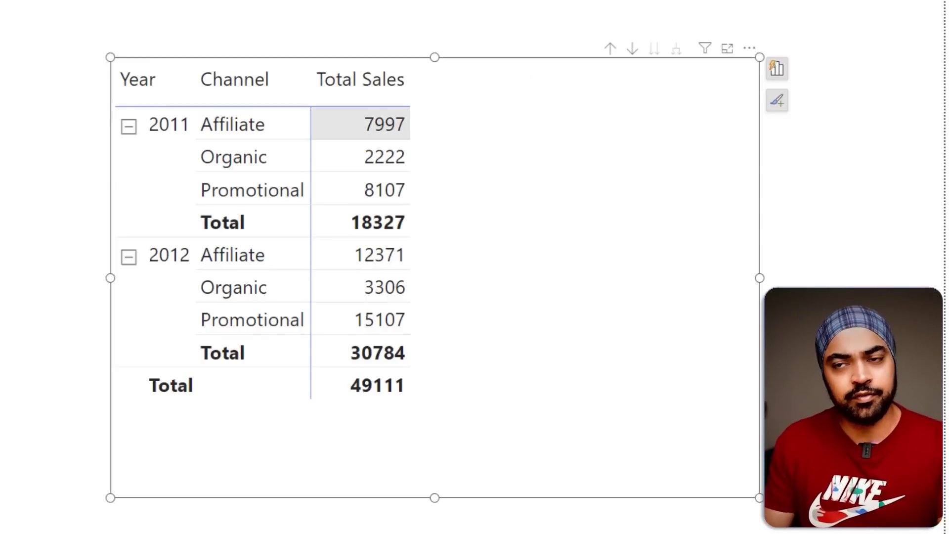
{"action": "key", "text": "ctrl+2"}
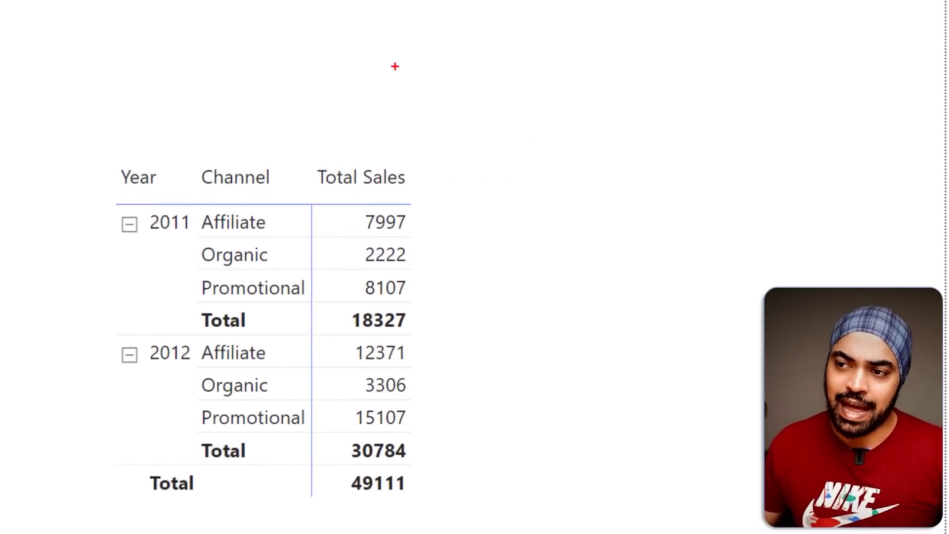
{"action": "left_click_drag", "start_coordinate": [395, 64], "coordinate": [479, 131]}
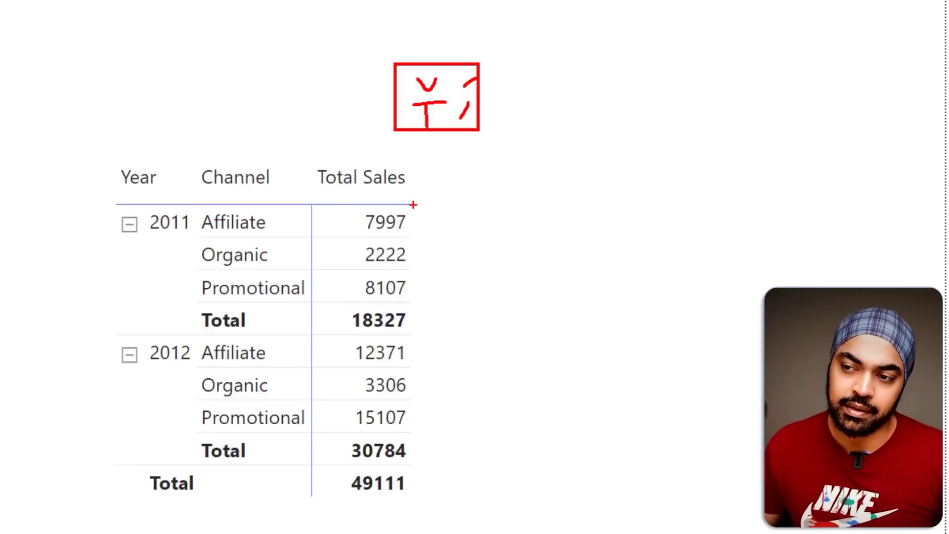
{"action": "mouse_move", "coordinate": [413, 204]}
{"action": "left_mouse_down"}
{"action": "mouse_move", "coordinate": [430, 236]}
{"action": "mouse_move", "coordinate": [439, 360]}
{"action": "mouse_move", "coordinate": [438, 453]}
{"action": "mouse_move", "coordinate": [420, 475]}
{"action": "left_mouse_up"}
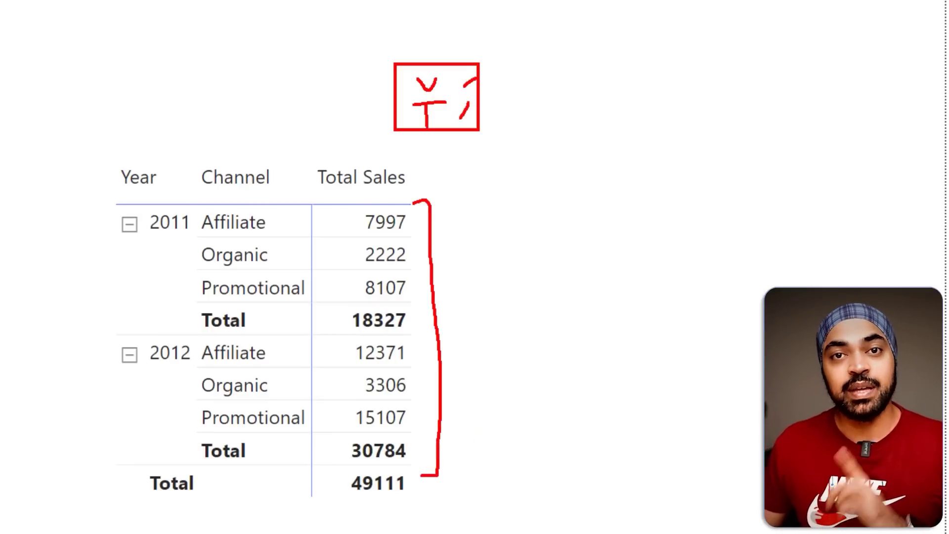
{"action": "left_click_drag", "start_coordinate": [514, 107], "coordinate": [519, 104]}
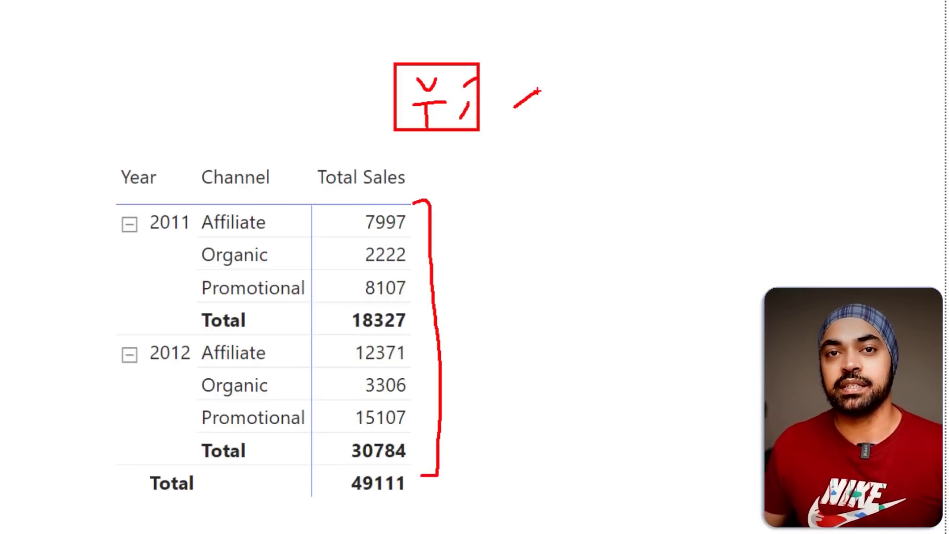
View the Calcs table and start a new calculated table from the Home ribbon.
{"action": "key", "text": "Escape"}
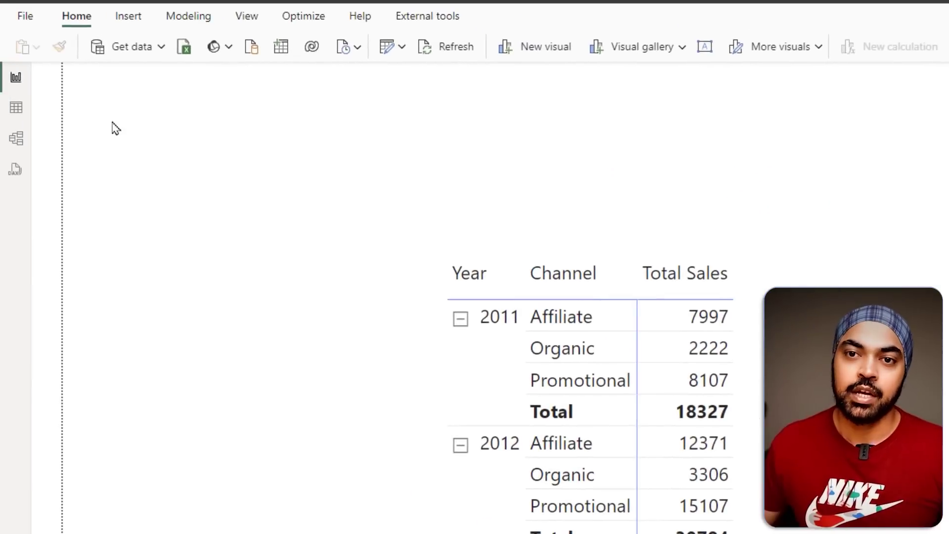
{"action": "left_click", "coordinate": [18, 114]}
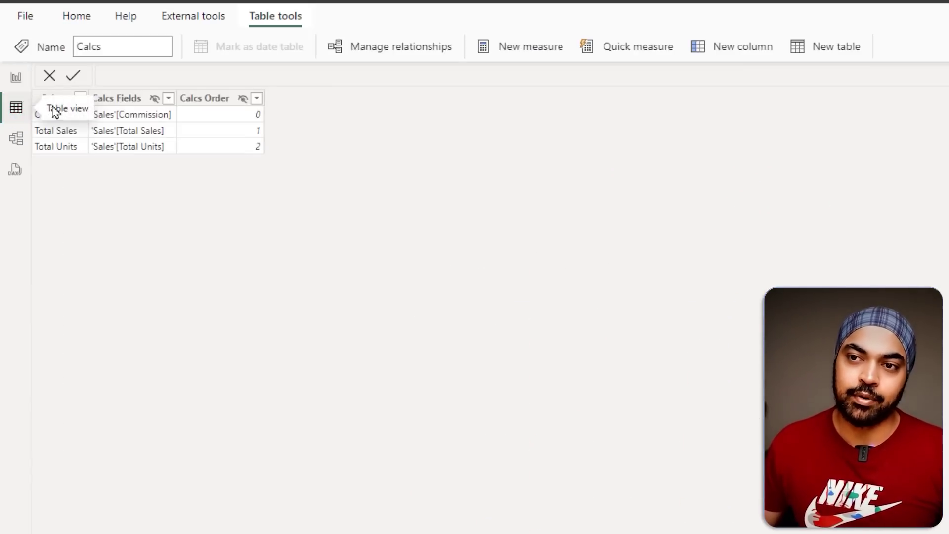
{"action": "left_click", "coordinate": [80, 22]}
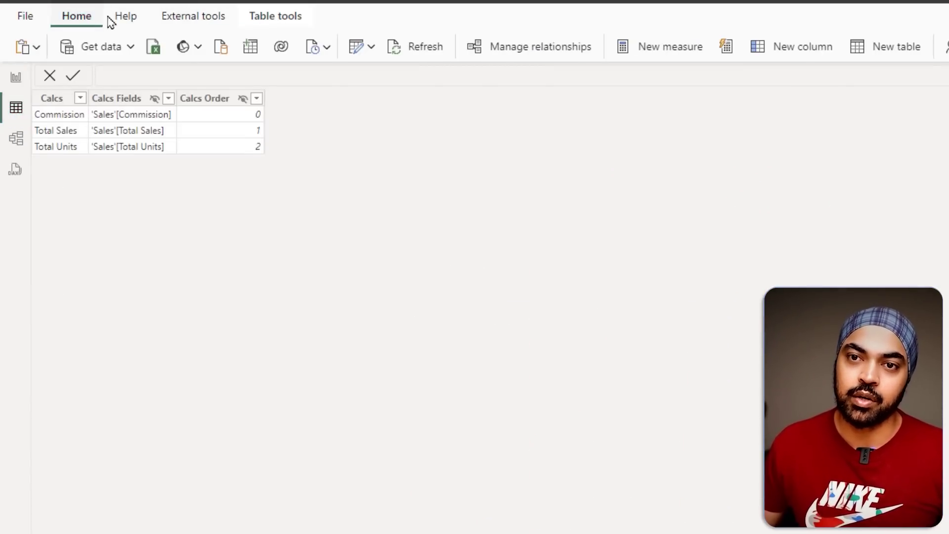
{"action": "left_click", "coordinate": [908, 51]}
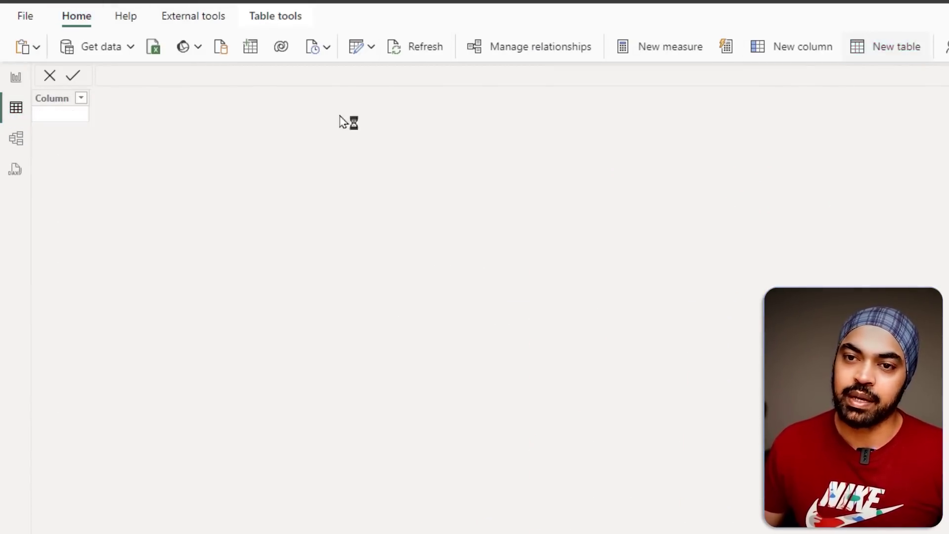
{"action": "scroll", "coordinate": [224, 81], "scroll_direction": "up", "scroll_amount": 2}
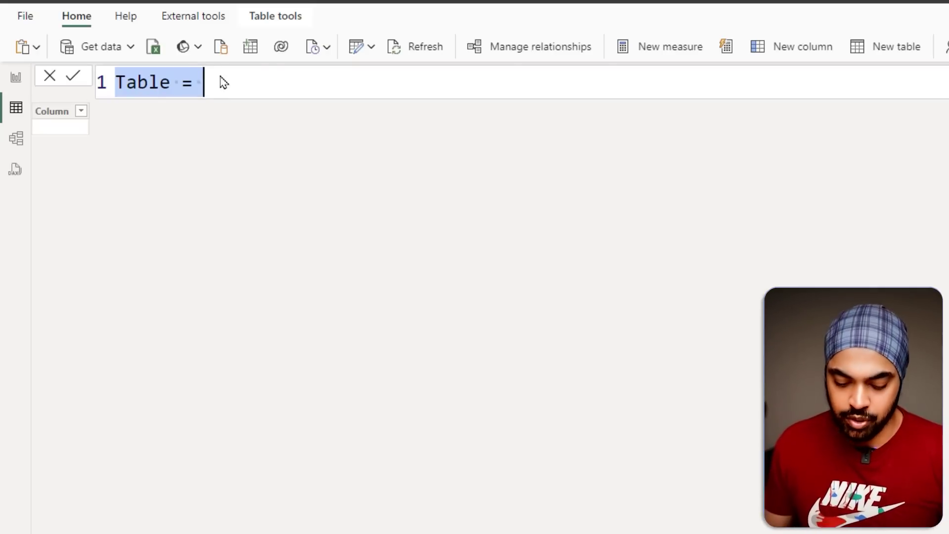
Begin Denom = DATATABLE with a Tag STRING column and a Value INTEGER column.
{"action": "type", "text": "Denom ="}
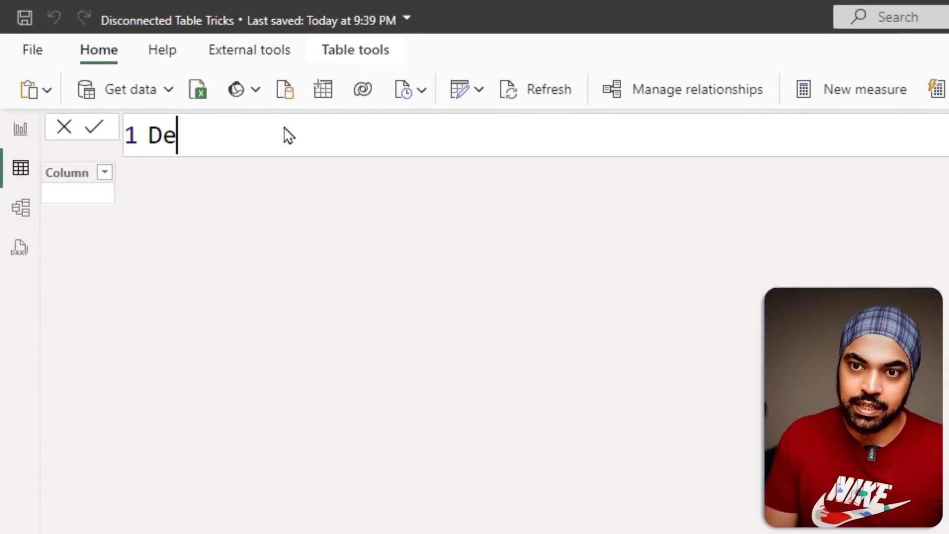
{"action": "key", "text": "shift+Return"}
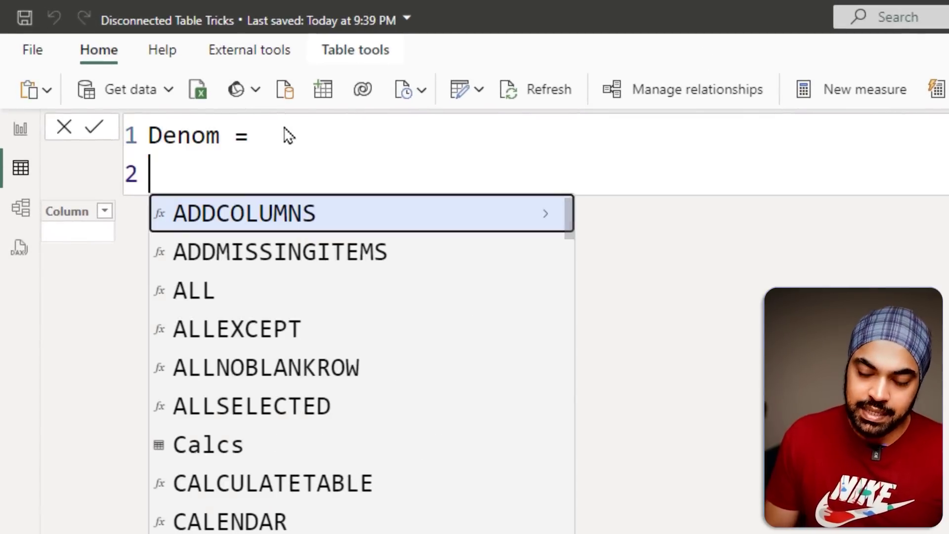
{"action": "type", "text": "data"}
{"action": "key", "text": "Tab"}
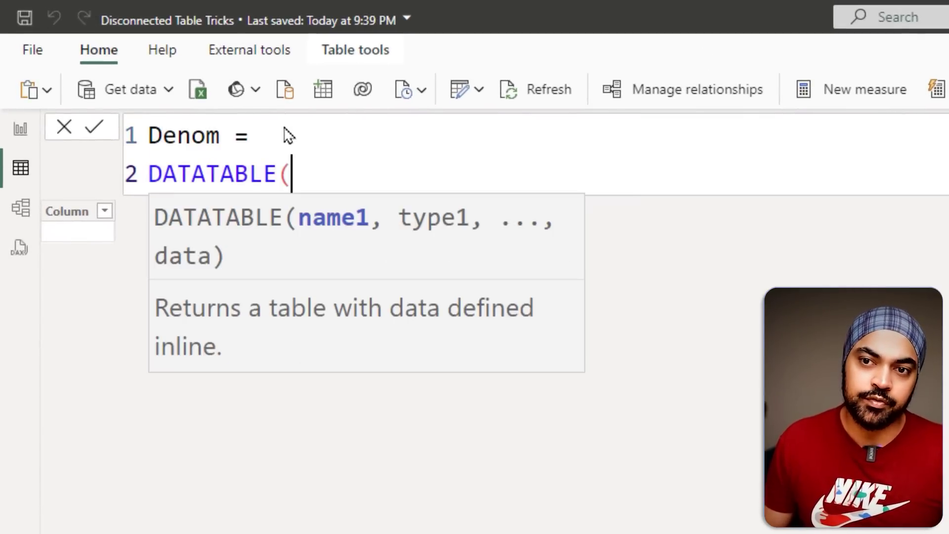
{"action": "key", "text": "shift+Return"}
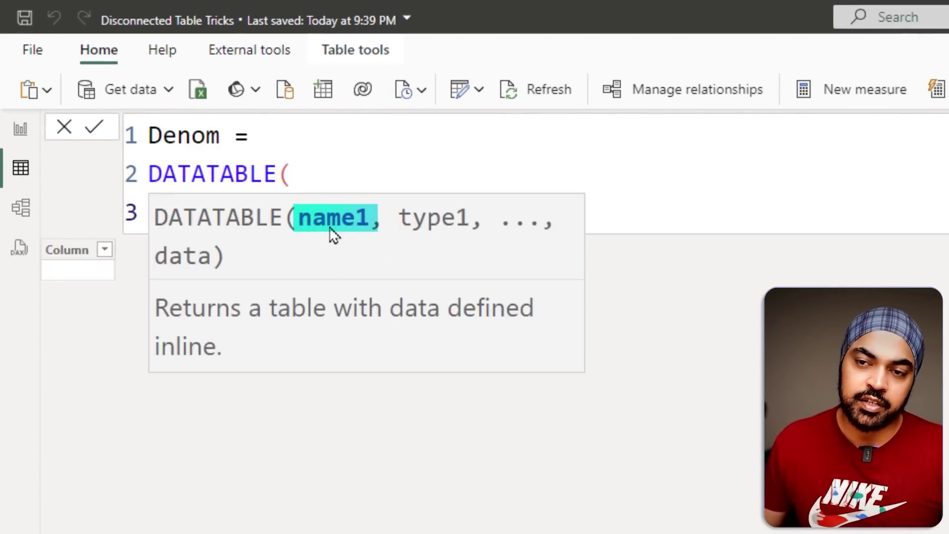
{"action": "key", "text": "Escape"}
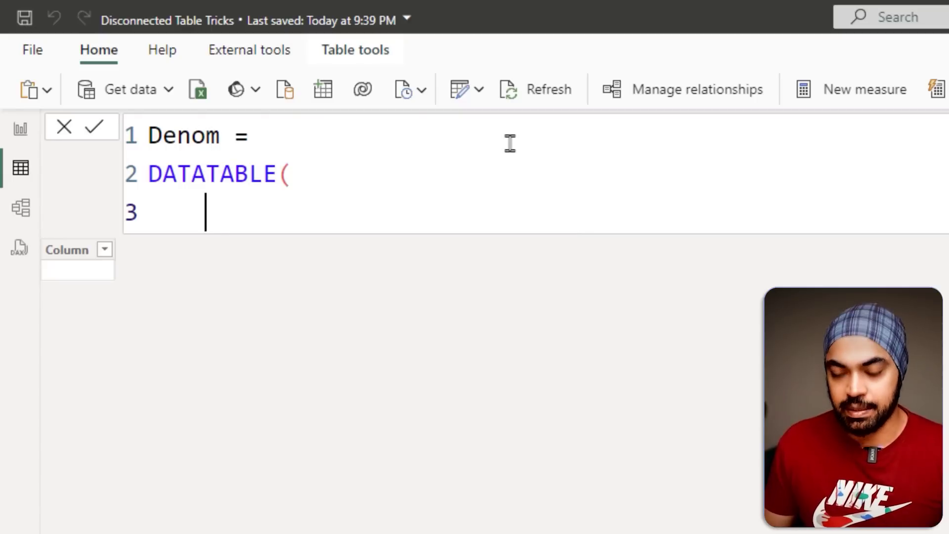
{"action": "type", "text": "\"Tag\""}
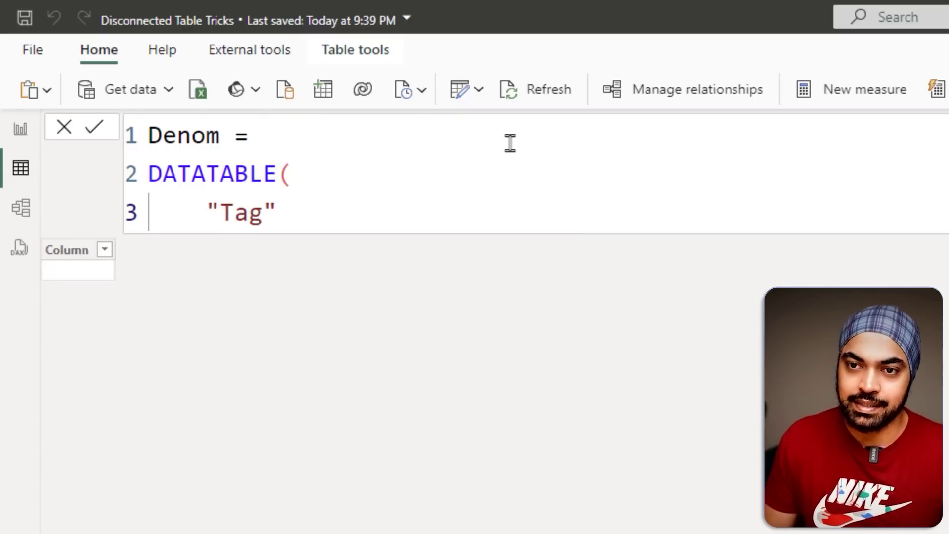
{"action": "type", "text": ","}
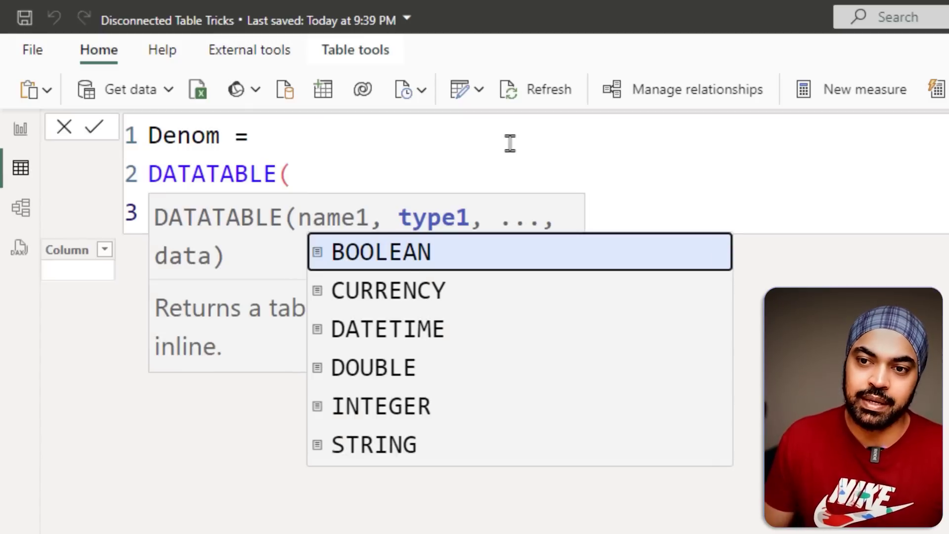
{"action": "key", "text": "Down"}
{"action": "key", "text": "Down"}
{"action": "key", "text": "Down"}
{"action": "key", "text": "Down"}
{"action": "key", "text": "Down"}
{"action": "key", "text": "Tab"}
{"action": "type", "text": ","}
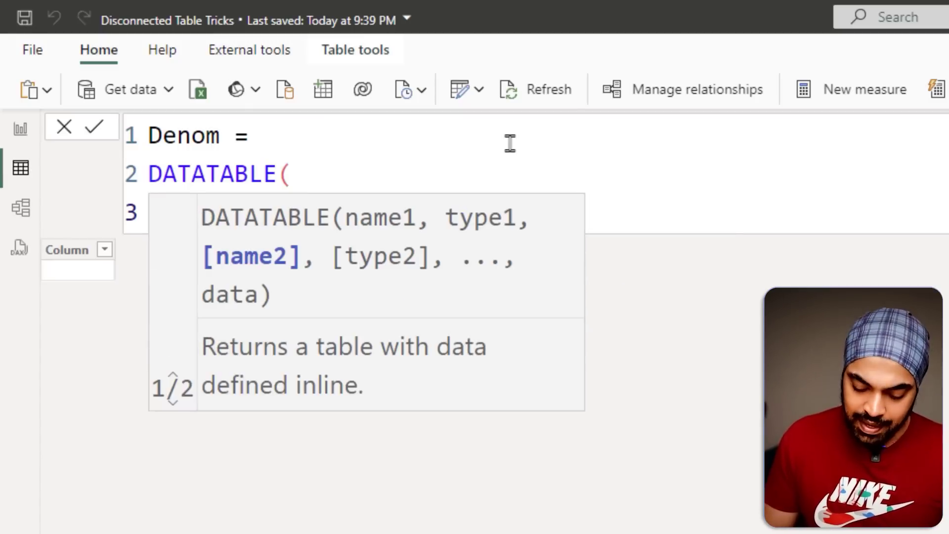
{"action": "key", "text": "Escape"}
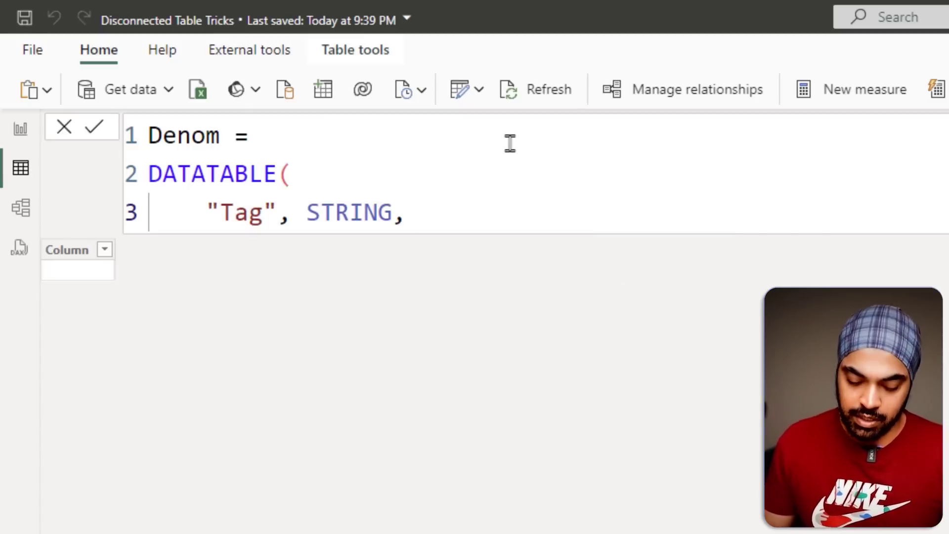
{"action": "type", "text": "Value"}
{"action": "key", "text": "BackSpace"}
{"action": "key", "text": "BackSpace"}
{"action": "key", "text": "BackSpace"}
{"action": "key", "text": "BackSpace"}
{"action": "key", "text": "BackSpace"}
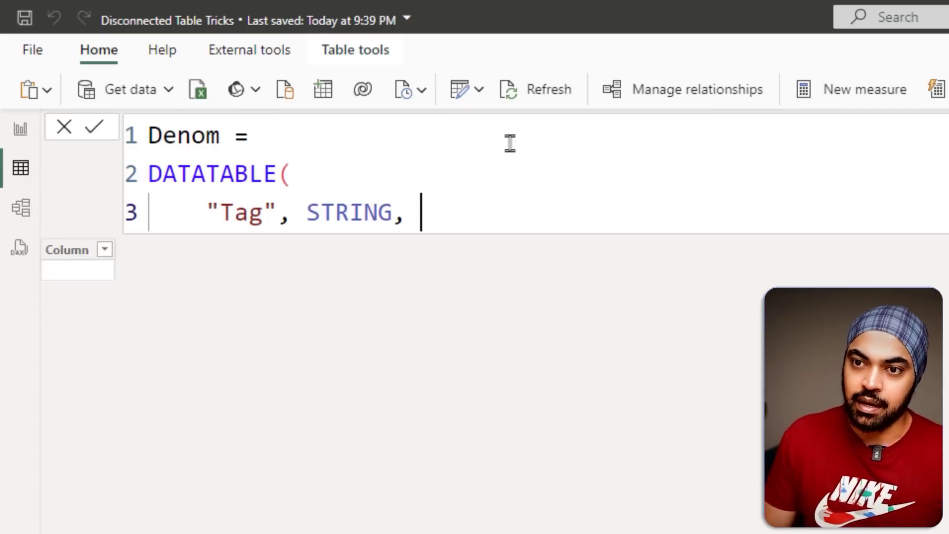
{"action": "type", "text": "\"Vlaue\","}
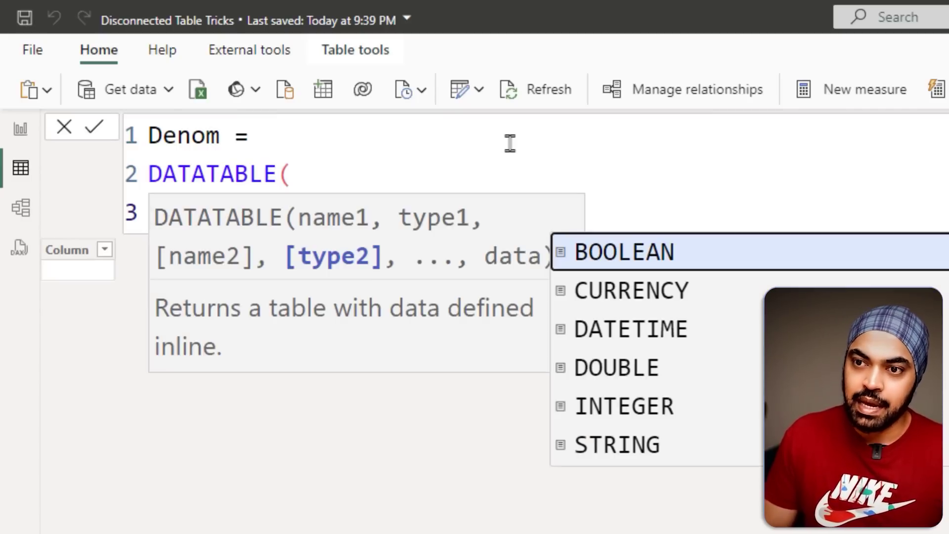
{"action": "key", "text": "Down"}
{"action": "key", "text": "Down"}
{"action": "key", "text": "Down"}
{"action": "key", "text": "Down"}
{"action": "key", "text": "Tab"}
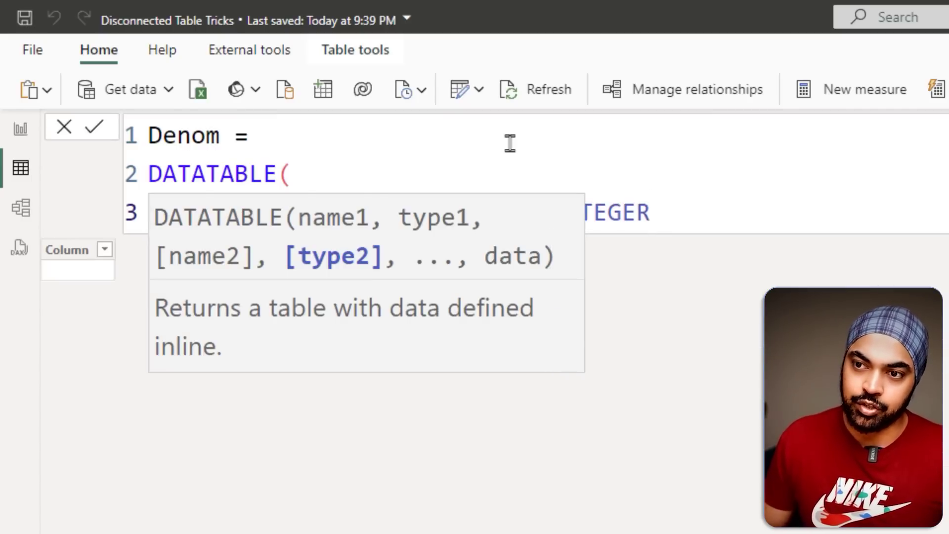
{"action": "key", "text": "Escape"}
{"action": "type", "text": ","}
Open the rows list and enter the first row {"Thousand", 1000}.
{"action": "key", "text": "Return"}
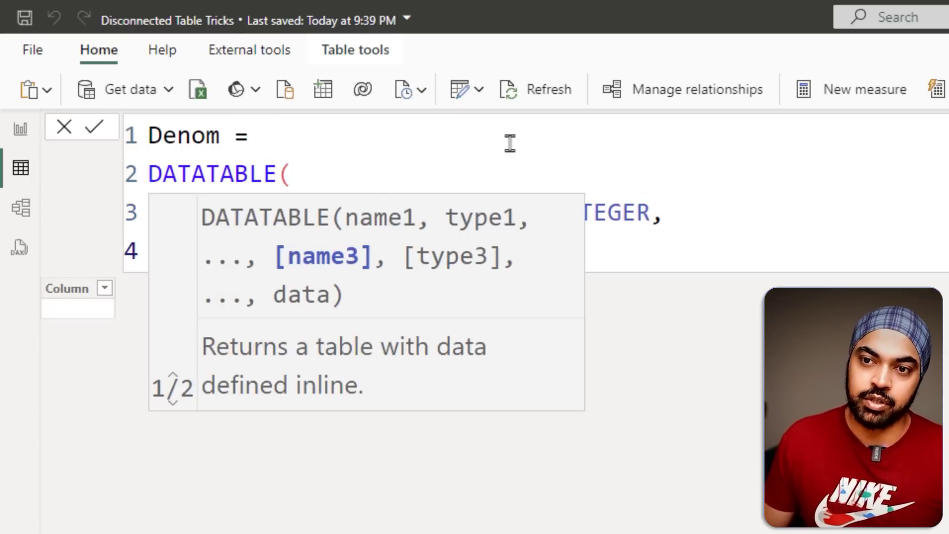
{"action": "key", "text": "Escape"}
{"action": "type", "text": "{"}
{"action": "key", "text": "Return"}
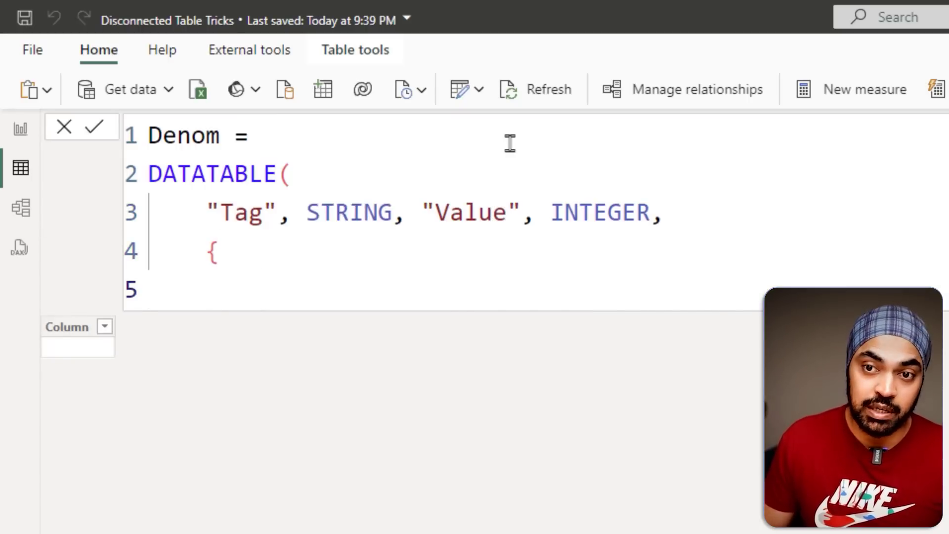
{"action": "type", "text": "{"}
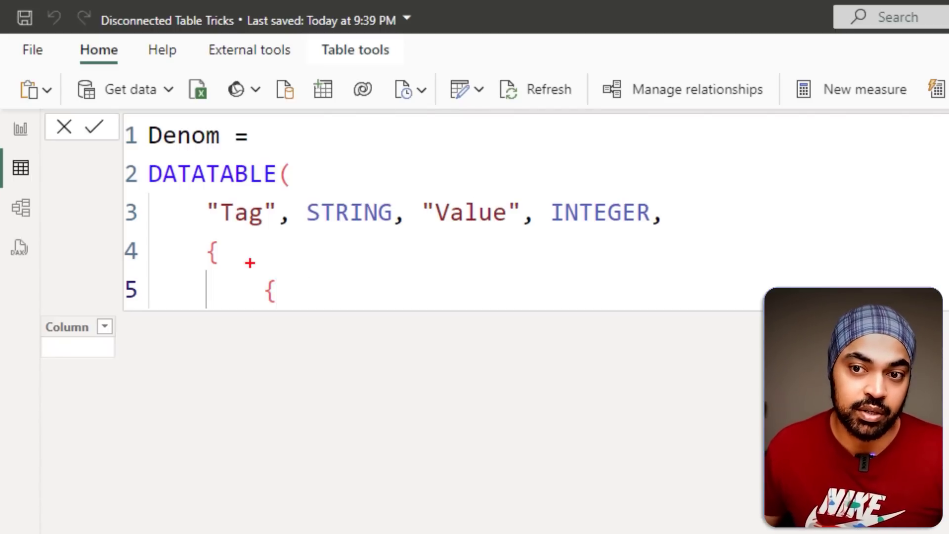
{"action": "left_click_drag", "start_coordinate": [249, 263], "coordinate": [544, 325]}
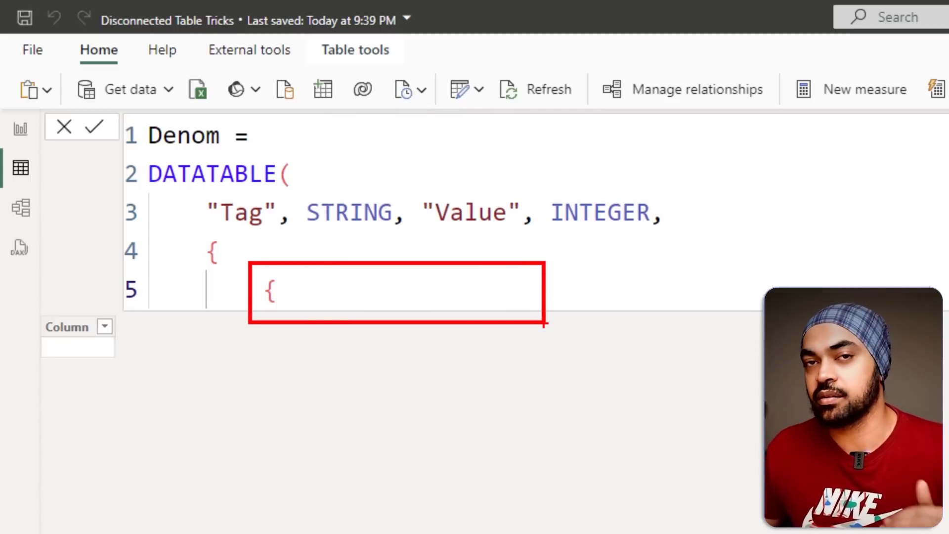
{"action": "key", "text": "Escape"}
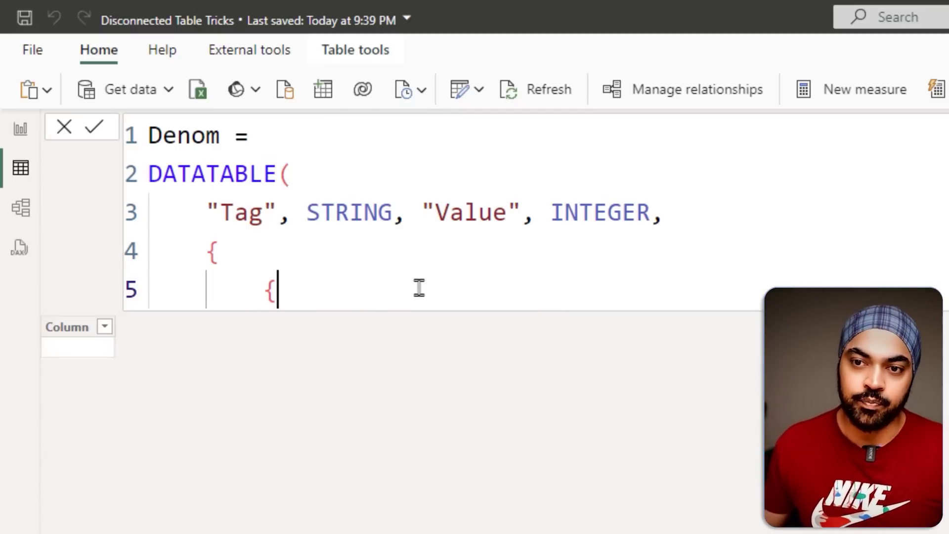
{"action": "type", "text": "T"}
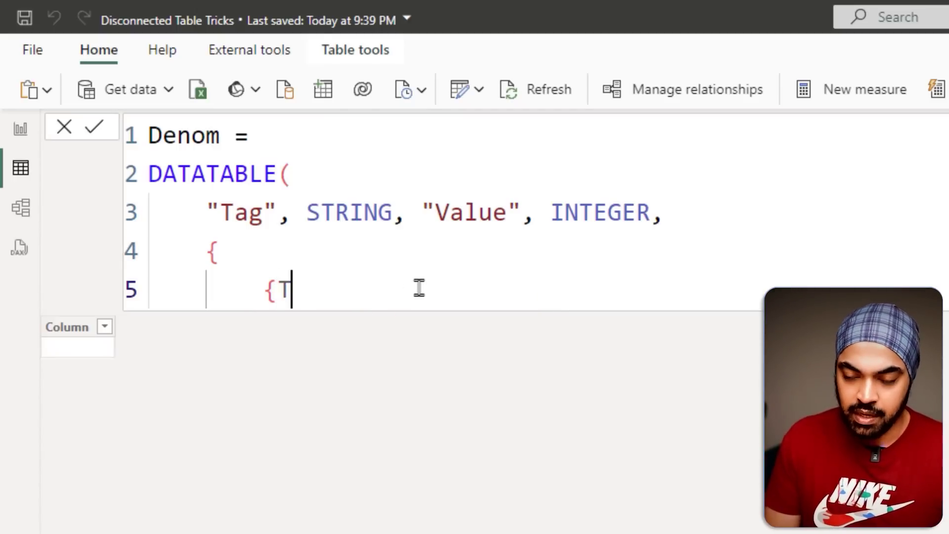
{"action": "type", "text": "housa"}
{"action": "key", "text": "ctrl+BackSpace"}
{"action": "type", "text": "\"Tr"}
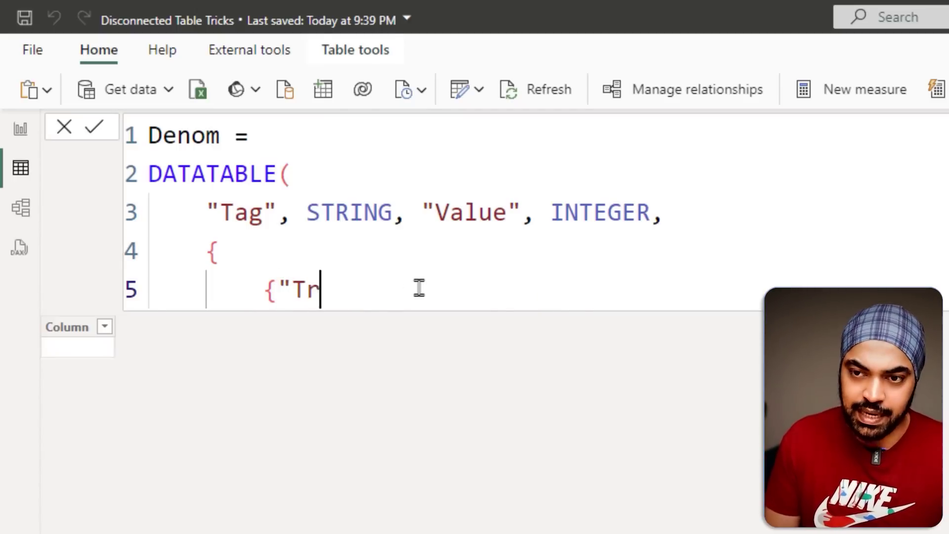
{"action": "key", "text": "BackSpace"}
{"action": "type", "text": "housand\", "}
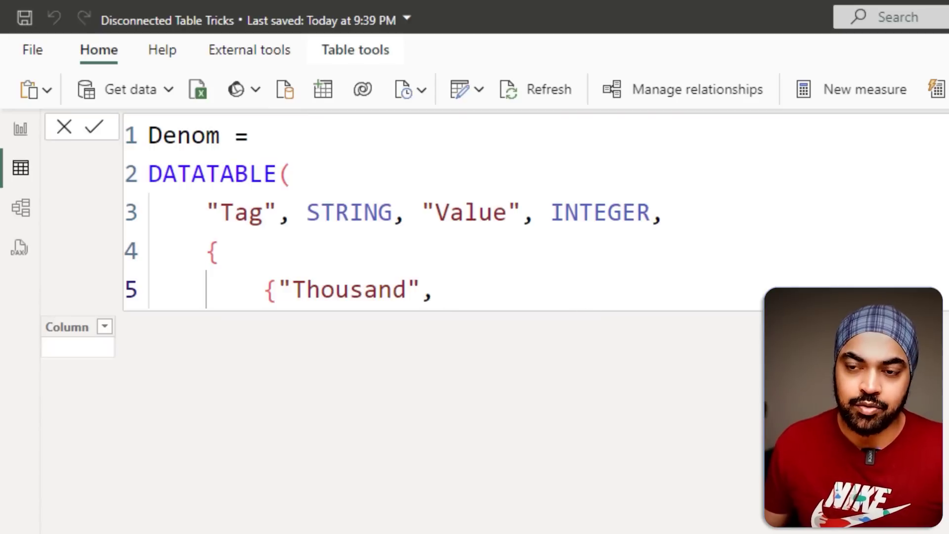
{"action": "type", "text": "1000"}
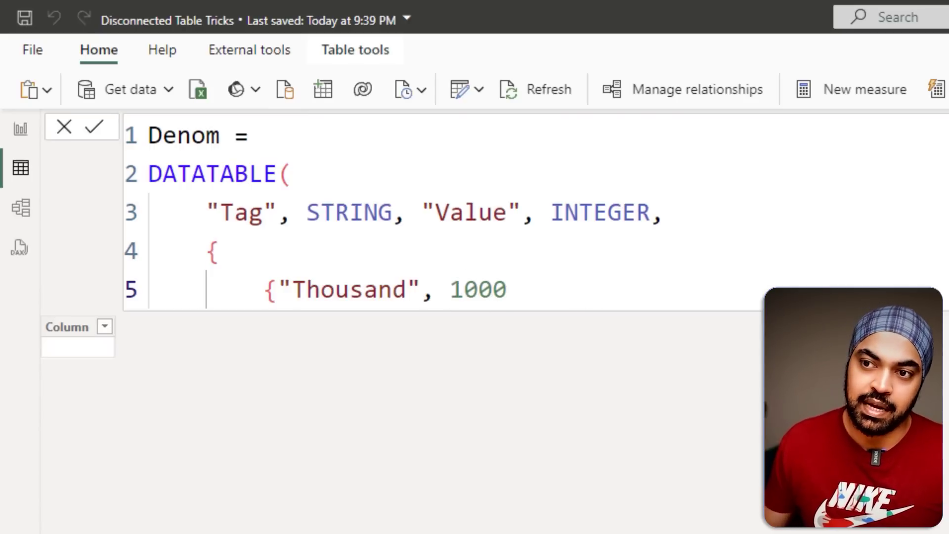
{"action": "type", "text": "}"}
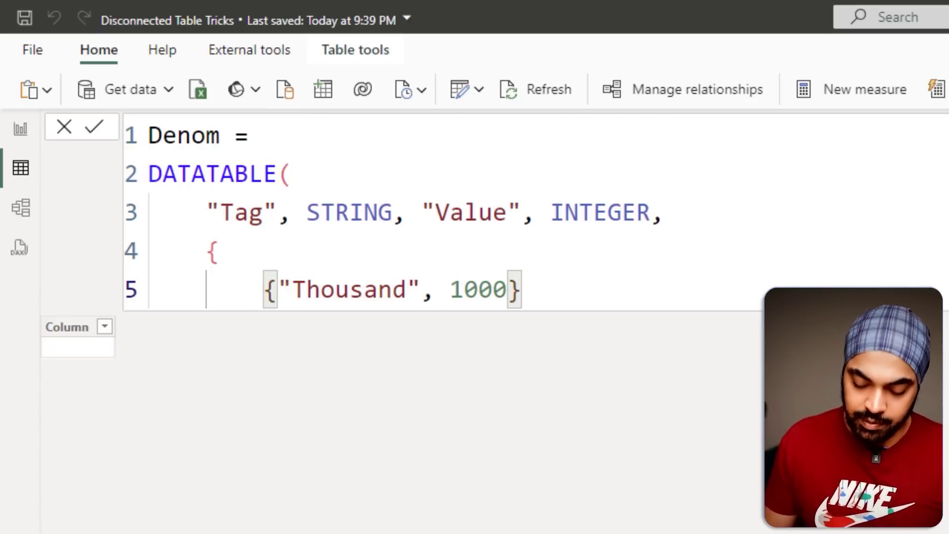
{"action": "type", "text": ","}
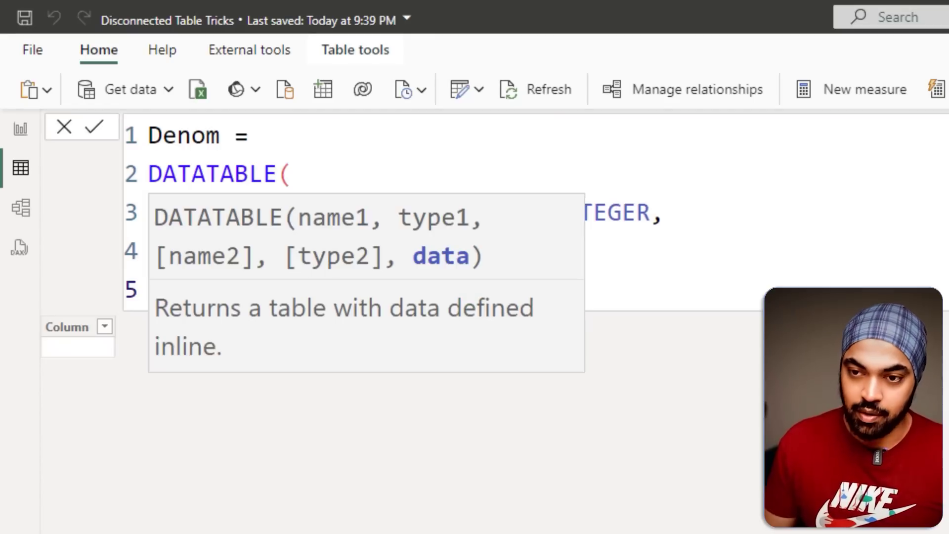
Duplicate the row as {"Units", 1}, close the brackets and commit the Denom table.
{"action": "key", "text": "shift+alt+Down"}
{"action": "left_click", "coordinate": [450, 328]}
{"action": "left_click_drag", "start_coordinate": [406, 328], "coordinate": [291, 328]}
{"action": "type", "text": "Units"}
{"action": "left_click", "coordinate": [392, 328]}
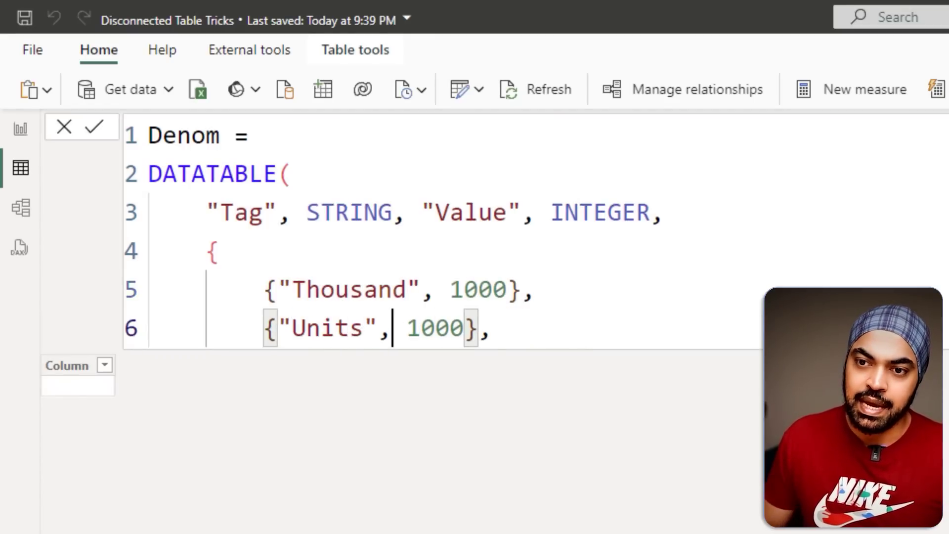
{"action": "left_click", "coordinate": [419, 327]}
{"action": "left_click_drag", "start_coordinate": [419, 328], "coordinate": [463, 328]}
{"action": "key", "text": "Delete"}
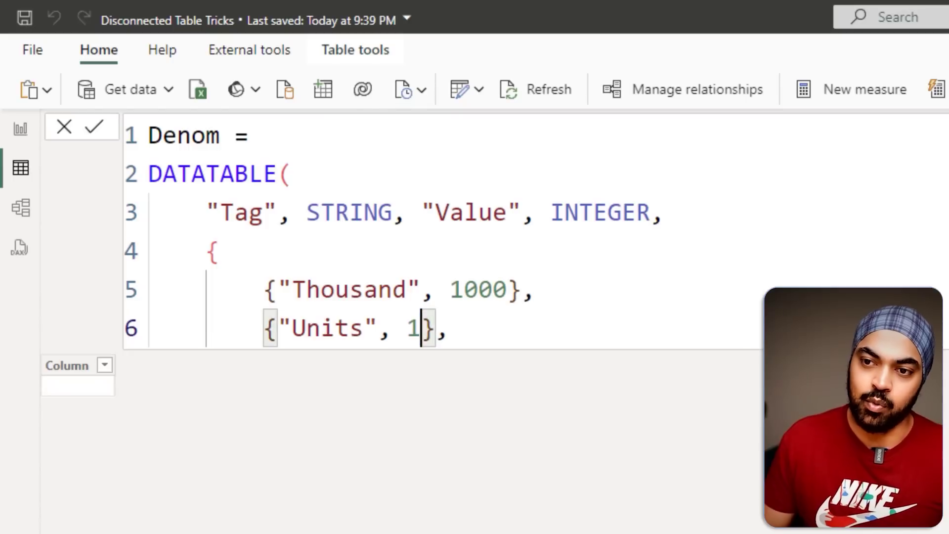
{"action": "left_click", "coordinate": [450, 328]}
{"action": "key", "text": "BackSpace"}
{"action": "key", "text": "Return"}
{"action": "type", "text": "}"}
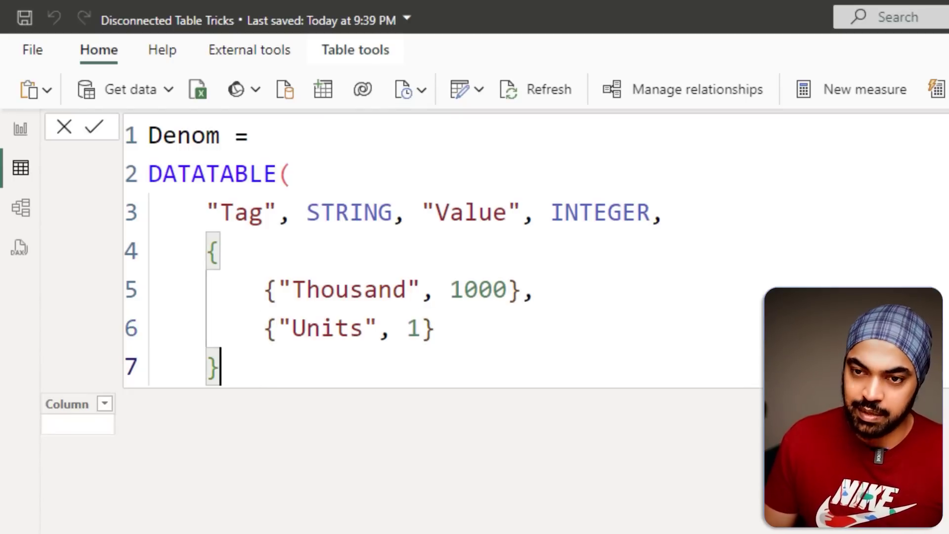
{"action": "key", "text": "Return"}
{"action": "type", "text": ")"}
{"action": "key", "text": "Return"}
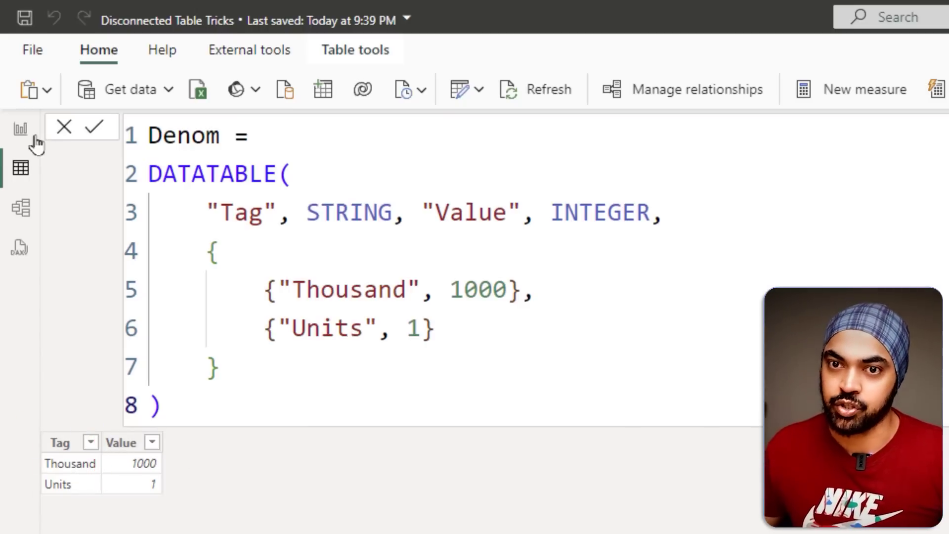
On the sales matrix page, add a new slicer visual using the Denom Tag field.
{"action": "left_click", "coordinate": [20, 129]}
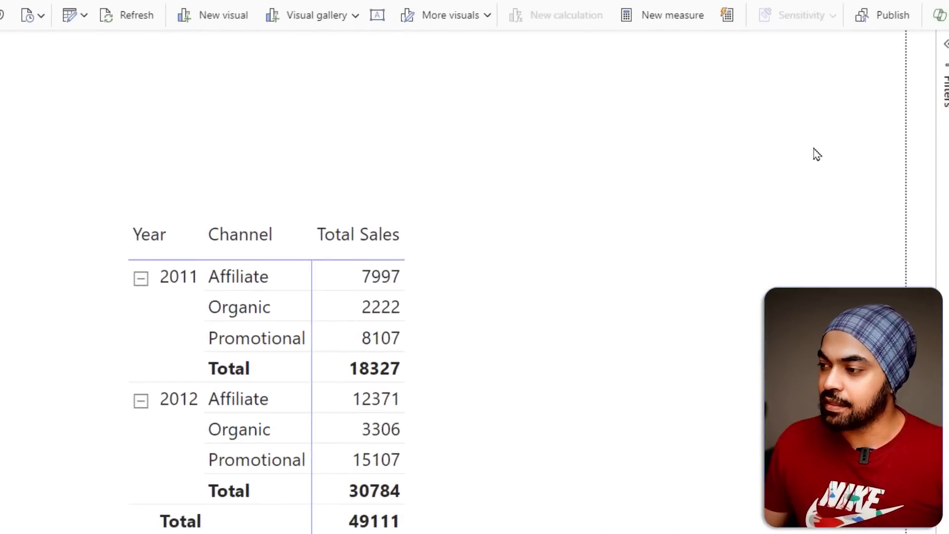
{"action": "right_click", "coordinate": [657, 100]}
{"action": "left_click", "coordinate": [699, 135]}
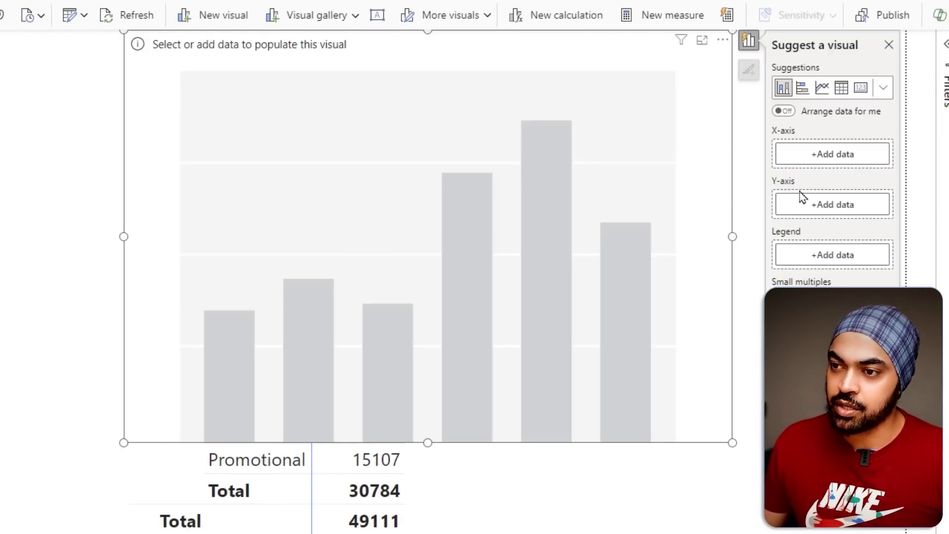
{"action": "left_click", "coordinate": [883, 88]}
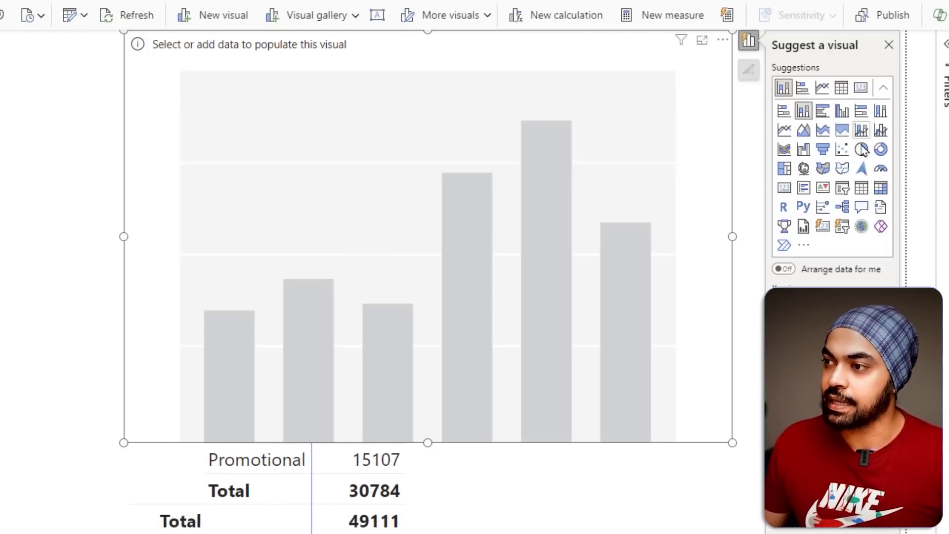
{"action": "left_click", "coordinate": [843, 189]}
{"action": "left_click", "coordinate": [727, 282]}
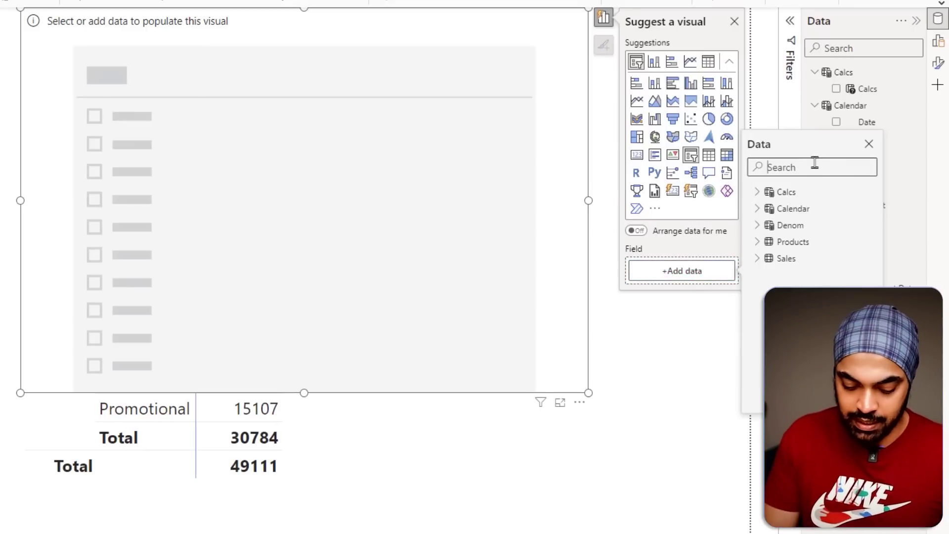
{"action": "type", "text": "tag"}
{"action": "left_click", "coordinate": [779, 209]}
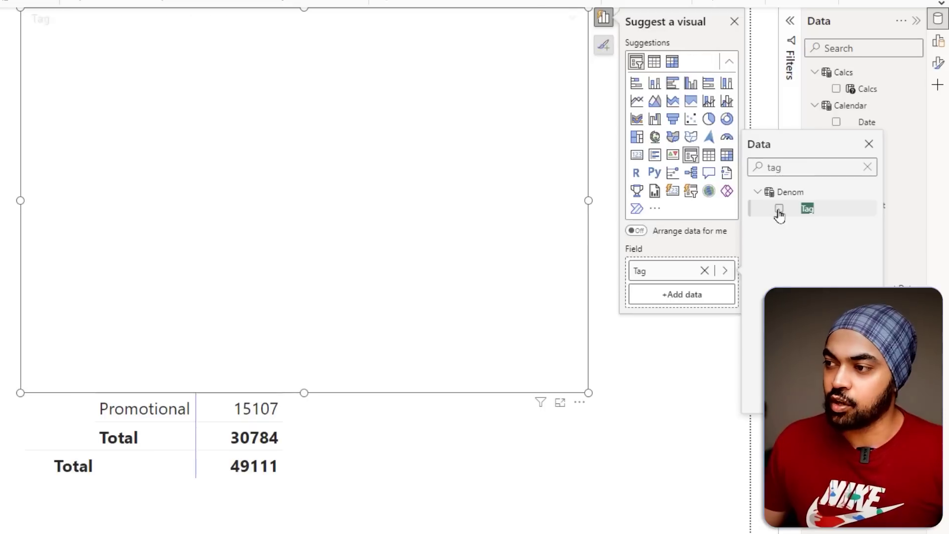
Shrink the Tag slicer into a small box above the matrix and choose Units.
{"action": "left_click_drag", "start_coordinate": [588, 393], "coordinate": [272, 150]}
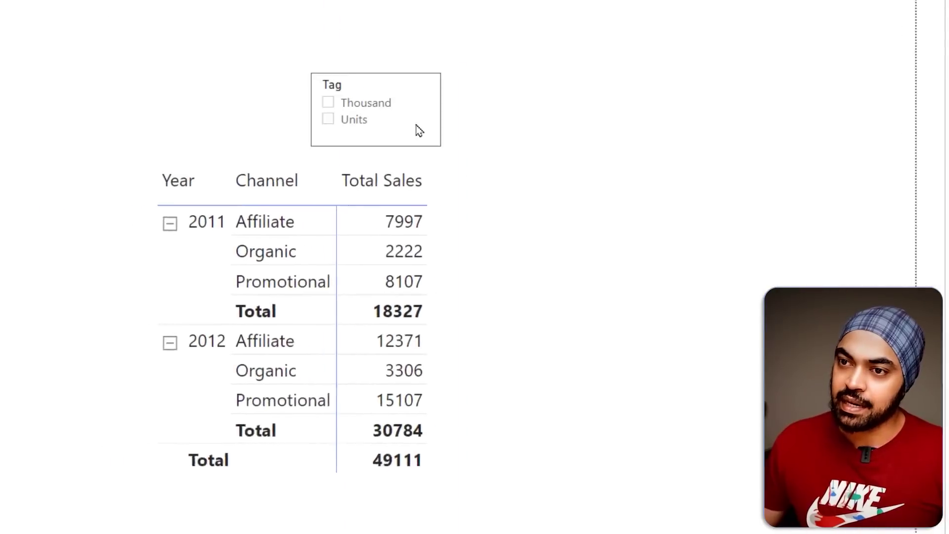
{"action": "left_click", "coordinate": [226, 124]}
{"action": "left_click", "coordinate": [225, 140]}
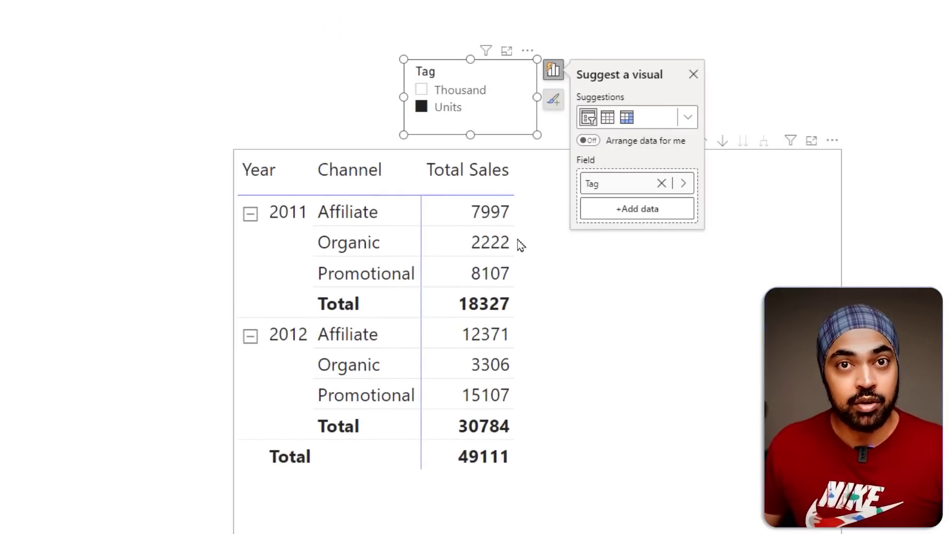
{"action": "left_click_drag", "start_coordinate": [413, 97], "coordinate": [465, 119]}
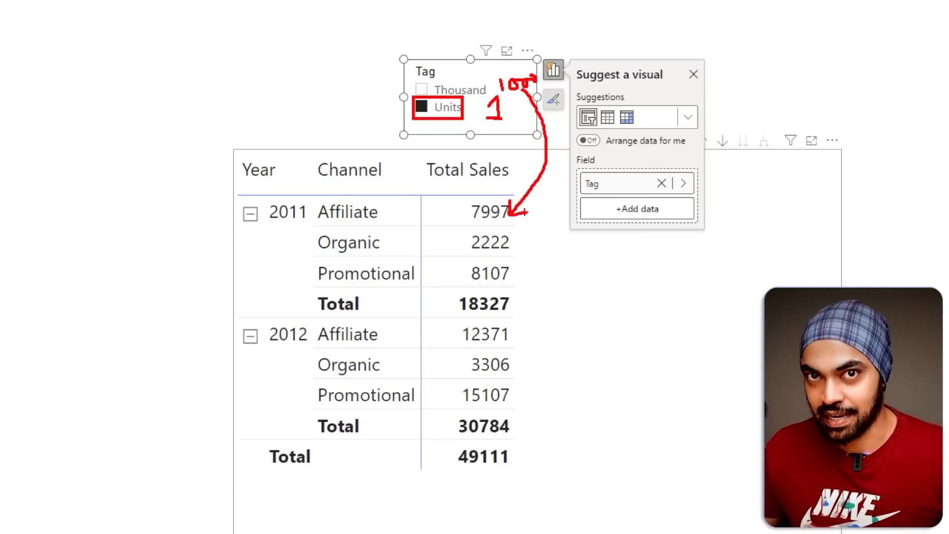
Create a new Sales measure named Total Sales Modified.
{"action": "right_click", "coordinate": [824, 160]}
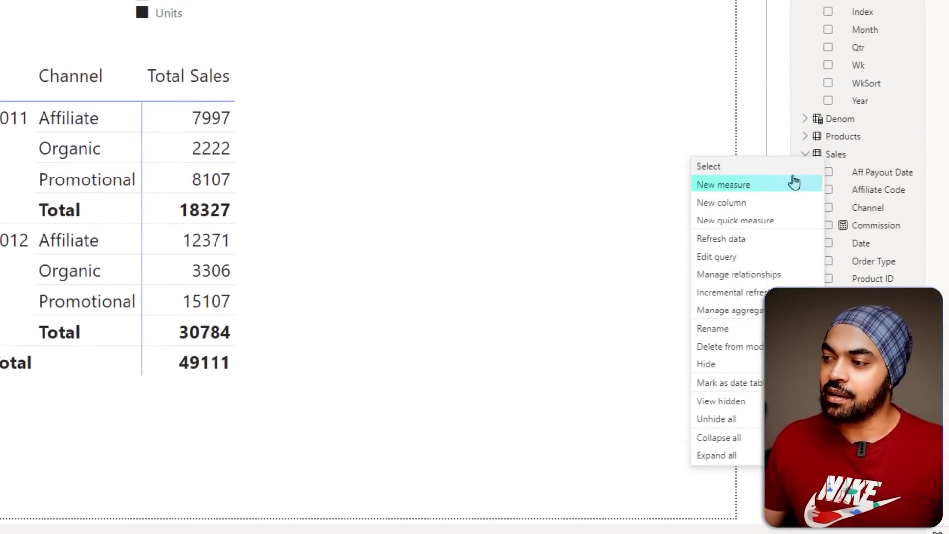
{"action": "left_click", "coordinate": [788, 192]}
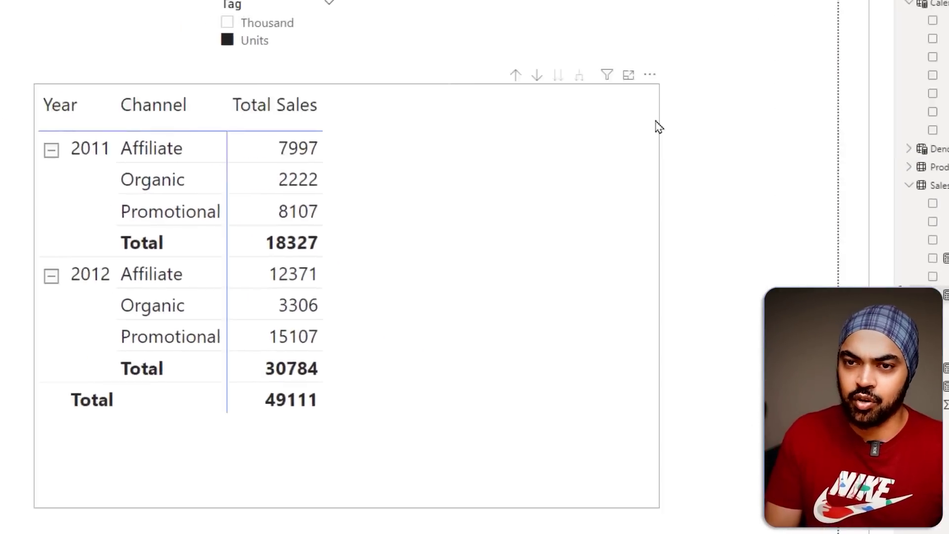
{"action": "type", "text": "Total"}
{"action": "type", "text": " Sales "}
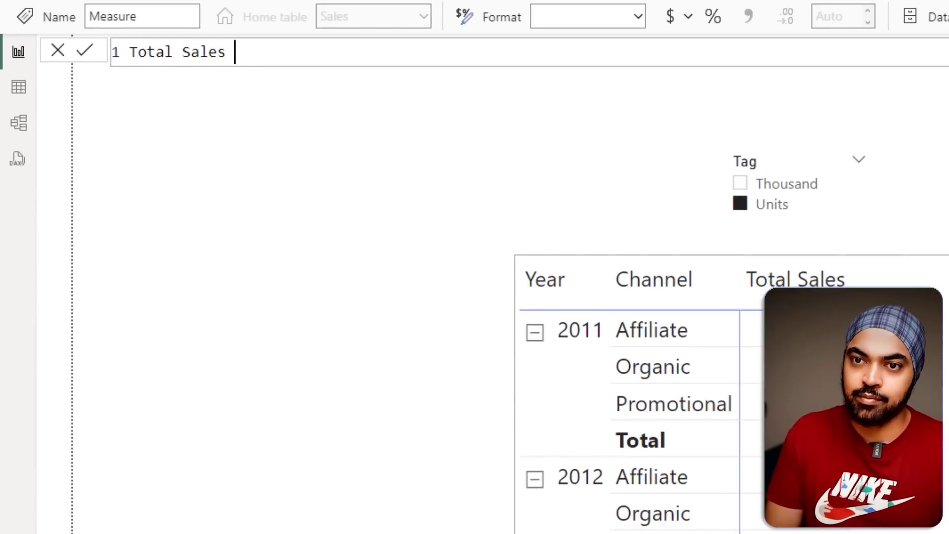
{"action": "type", "text": "Modified ="}
{"action": "key", "text": "shift+Return"}
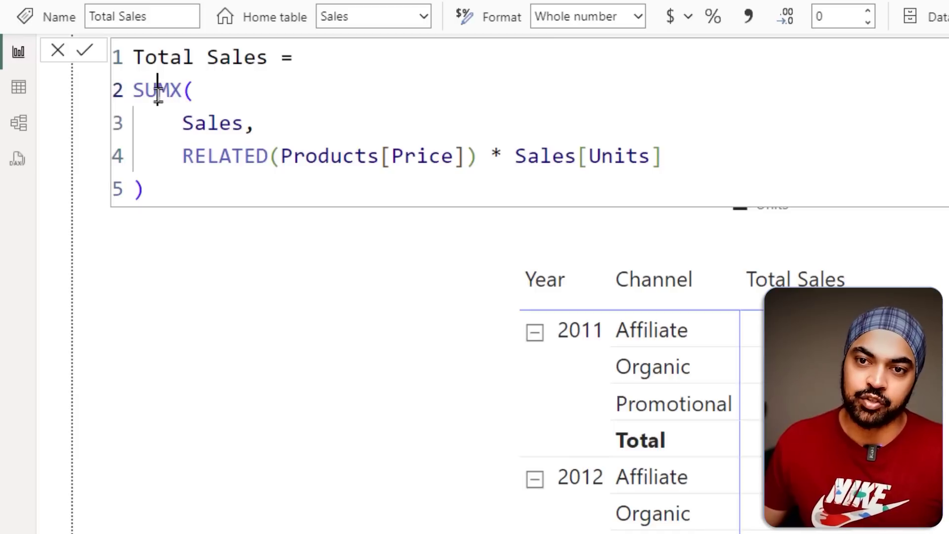
Wrap the SUMX price-times-units expression inside DIVIDE as the numerator.
{"action": "type", "text": "di"}
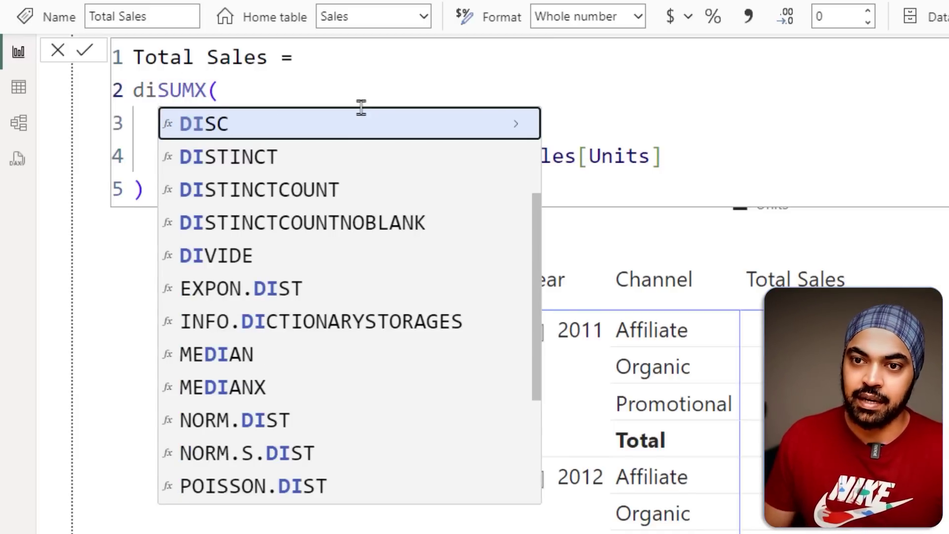
{"action": "type", "text": "v"}
{"action": "key", "text": "Tab"}
{"action": "key", "text": "Return"}
{"action": "key", "text": "Down"}
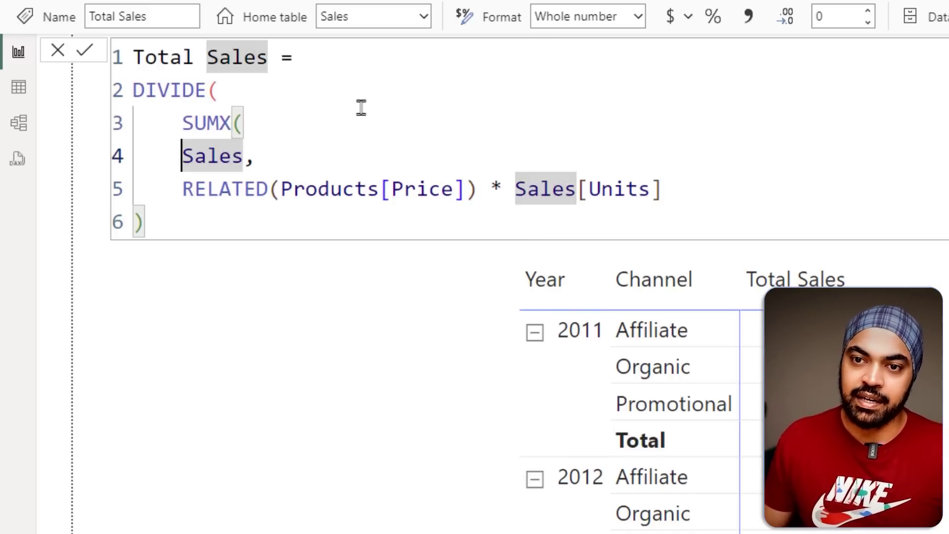
{"action": "key", "text": "shift+Down"}
{"action": "key", "text": "shift+Down"}
{"action": "key", "text": "Tab"}
{"action": "key", "text": "End"}
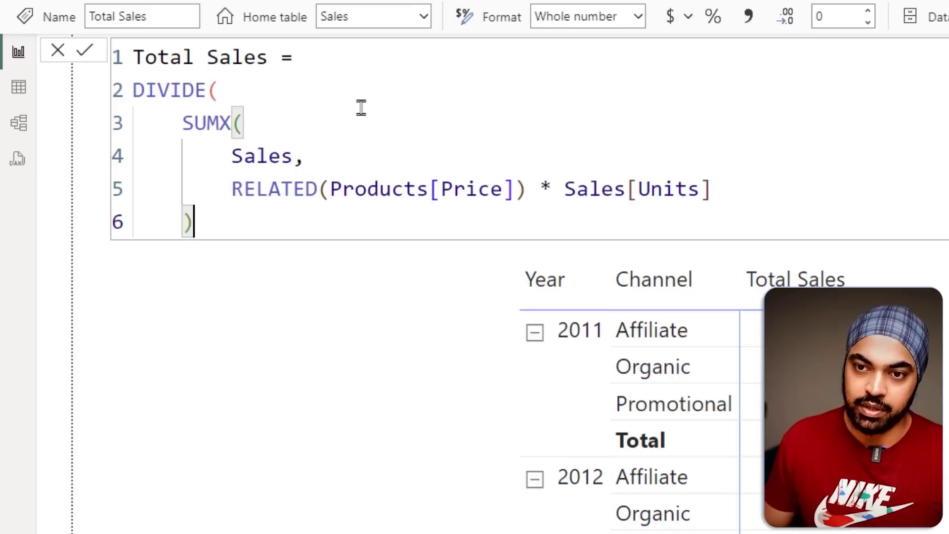
{"action": "type", "text": ","}
{"action": "key", "text": "Return"}
Use SELECTEDVALUE(Denom[Value], 1) as the denominator and close the DIVIDE bracket.
{"action": "type", "text": "1000"}
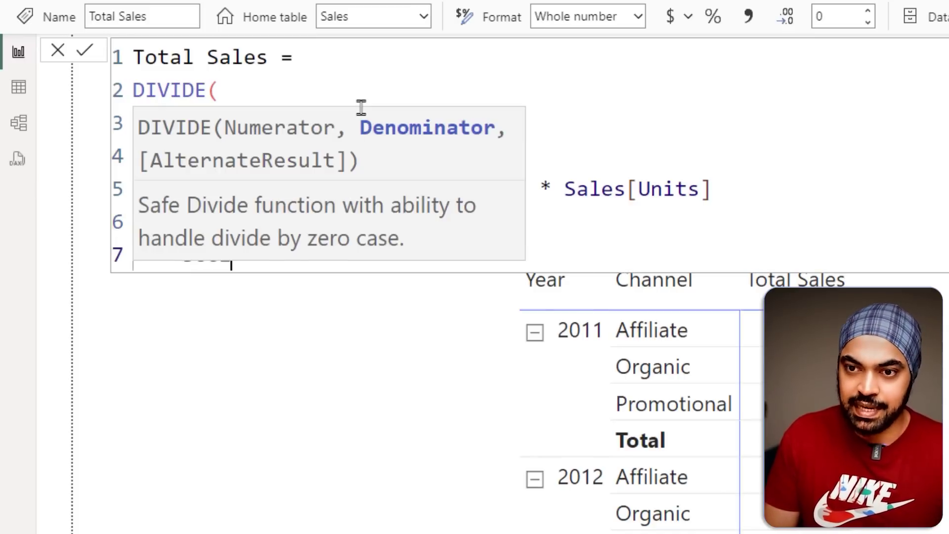
{"action": "key", "text": "BackSpace"}
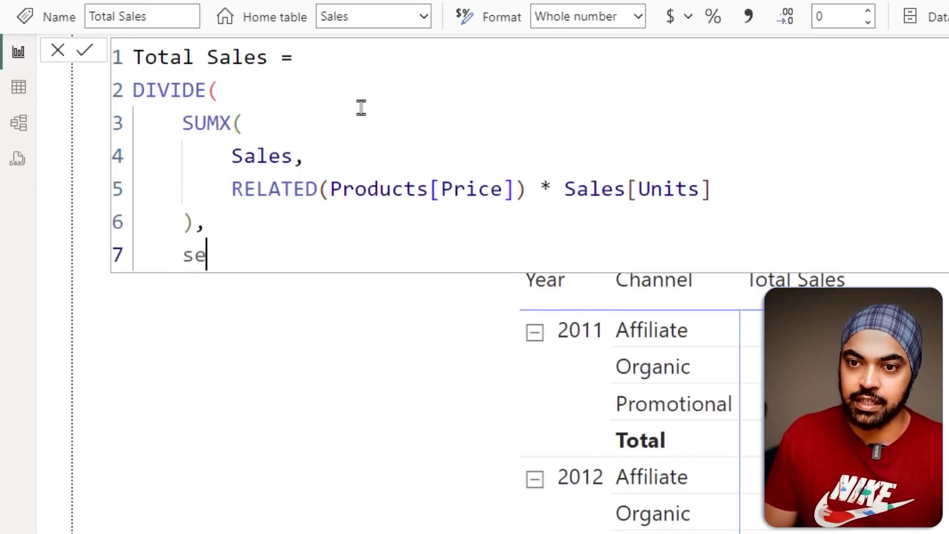
{"action": "type", "text": "lec"}
{"action": "key", "text": "Down"}
{"action": "key", "text": "Down"}
{"action": "key", "text": "Down"}
{"action": "key", "text": "Down"}
{"action": "key", "text": "Tab"}
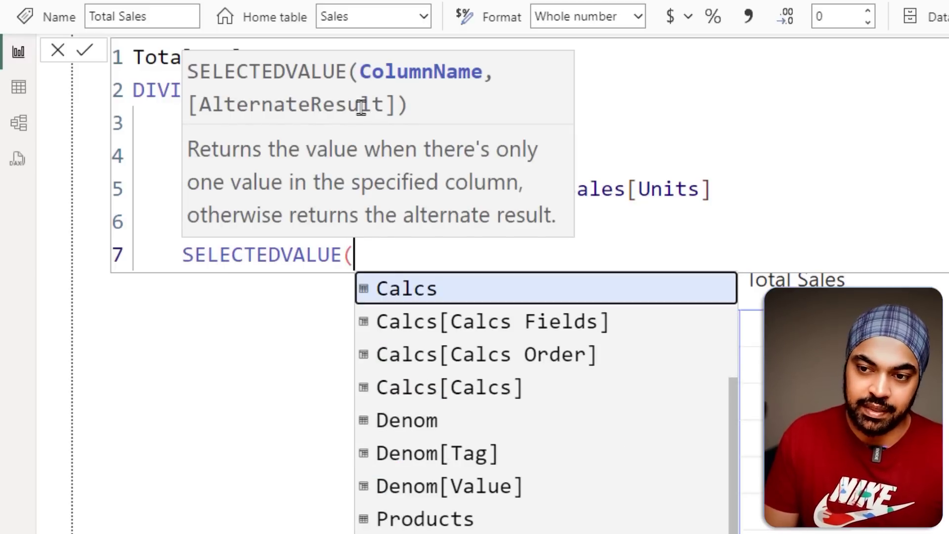
{"action": "type", "text": "de"}
{"action": "key", "text": "Down"}
{"action": "key", "text": "Down"}
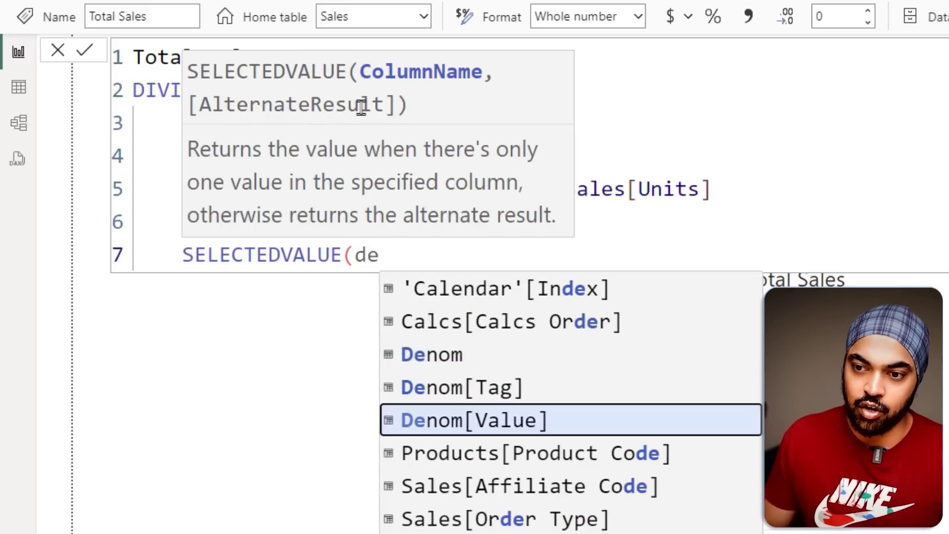
{"action": "key", "text": "Tab"}
{"action": "type", "text": ", "}
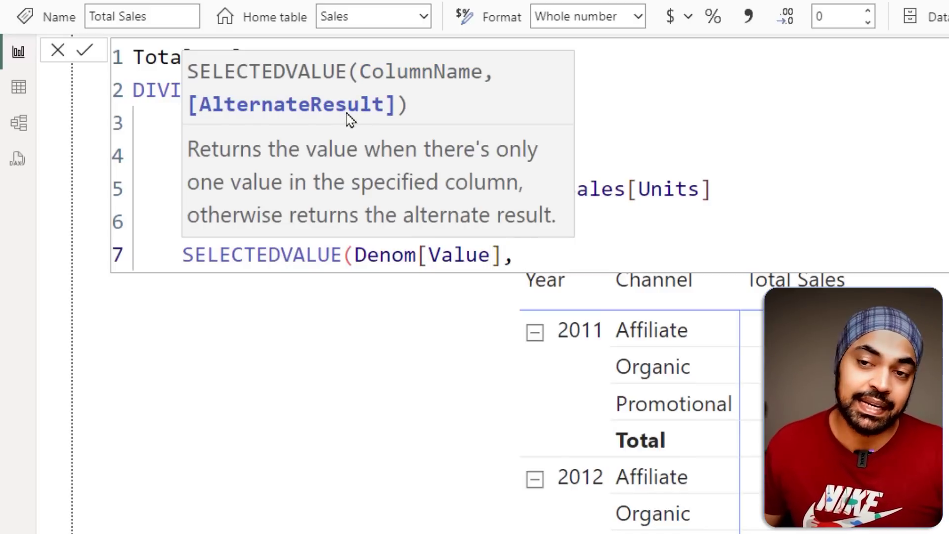
{"action": "type", "text": "1"}
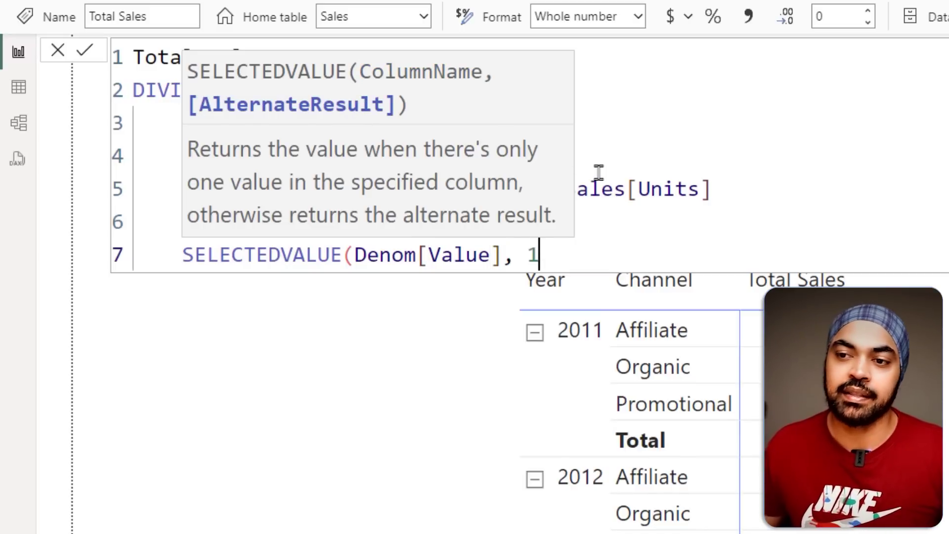
{"action": "type", "text": ")"}
{"action": "key", "text": "Return"}
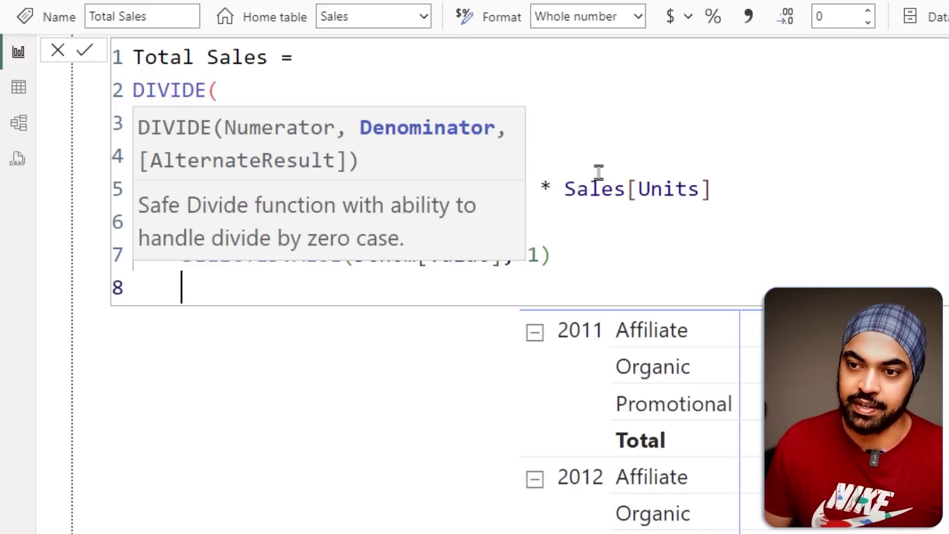
{"action": "type", "text": ")"}
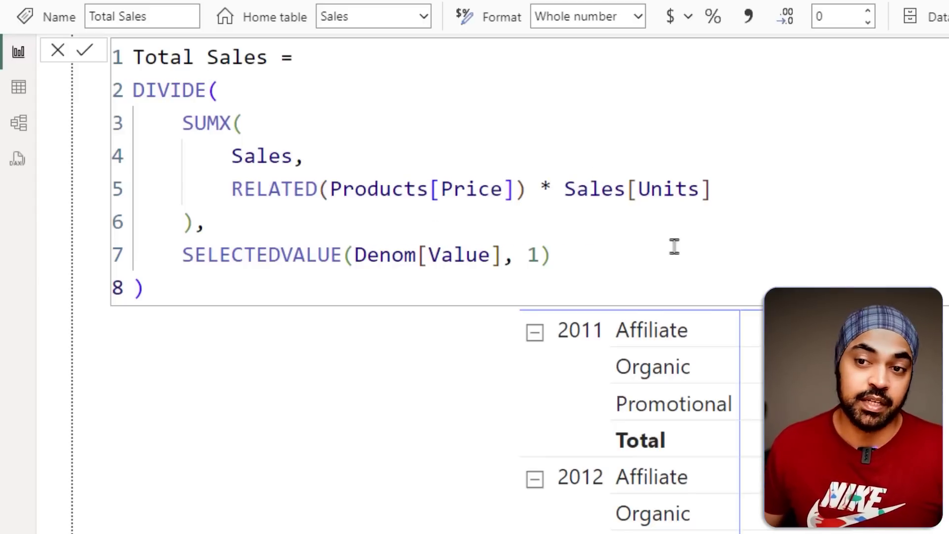
{"action": "left_click", "coordinate": [803, 212]}
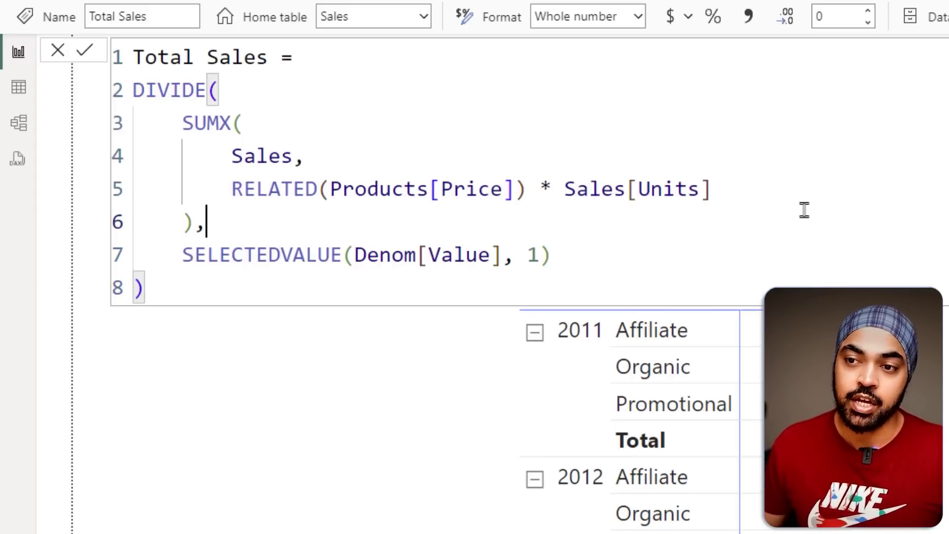
Pick Thousand in the Tag slicer, give Total Sales 2 decimal places, then toggle Units and Thousand to check.
{"action": "scroll", "coordinate": [803, 210], "scroll_direction": "down", "scroll_amount": 4}
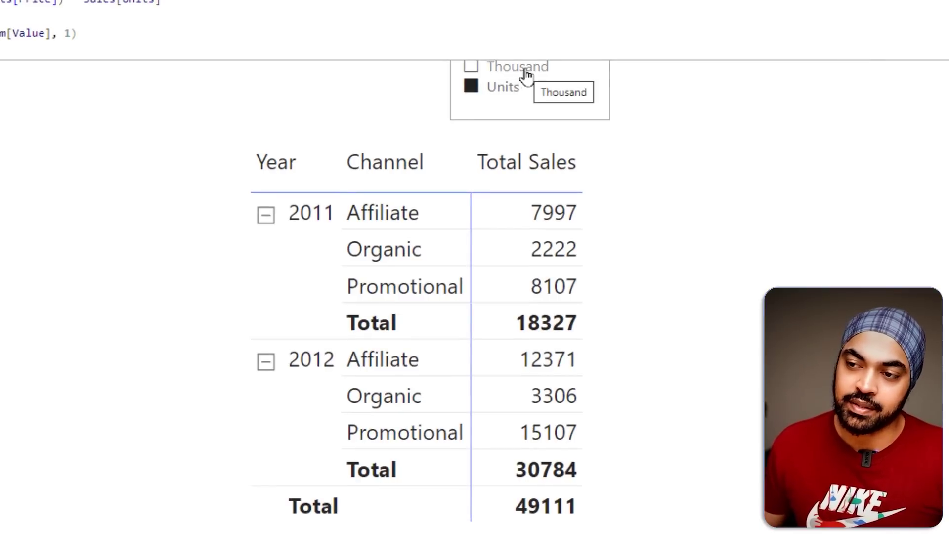
{"action": "left_click", "coordinate": [526, 75]}
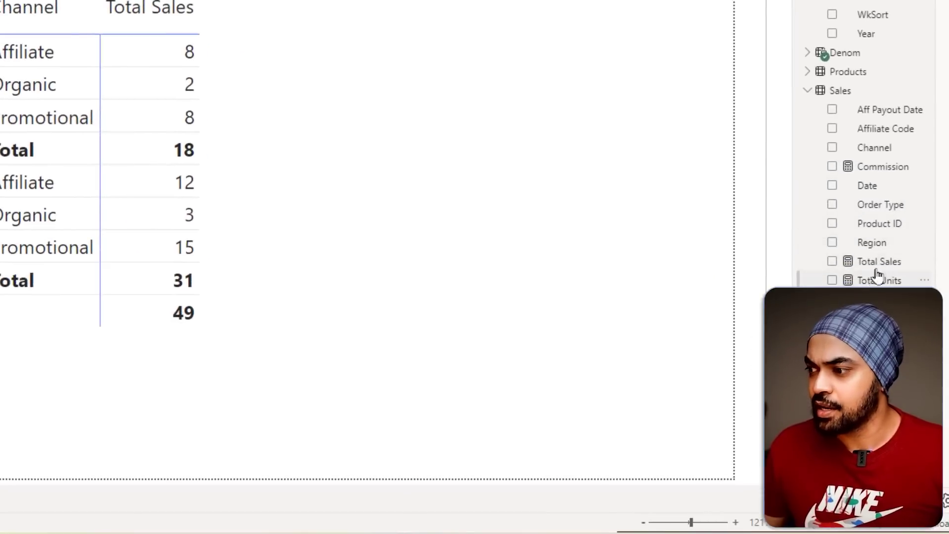
{"action": "left_click", "coordinate": [882, 262]}
{"action": "left_click", "coordinate": [438, 10]}
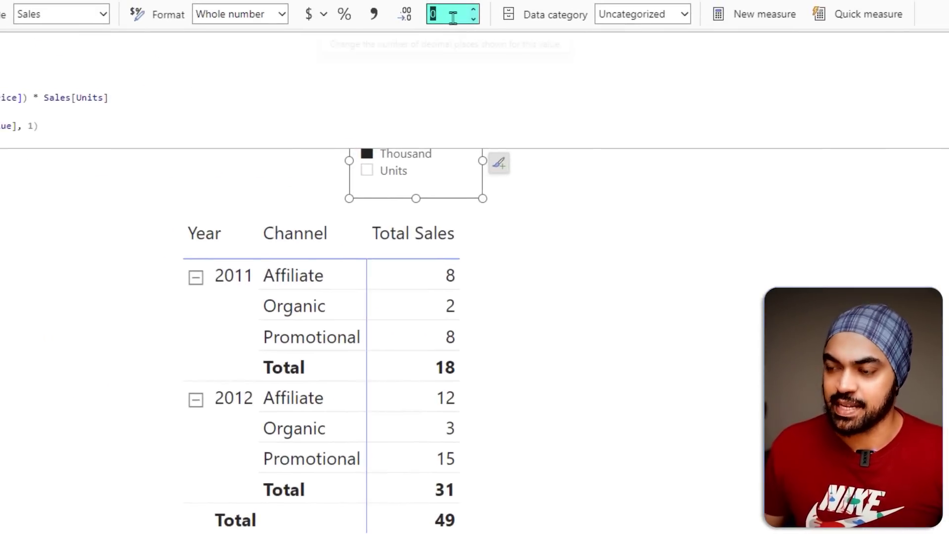
{"action": "type", "text": "1"}
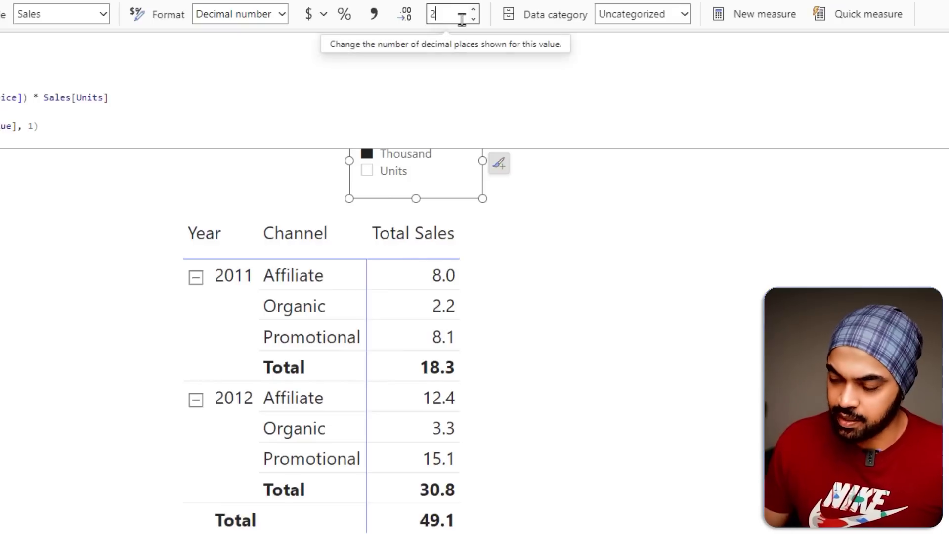
{"action": "key", "text": "BackSpace"}
{"action": "type", "text": "2"}
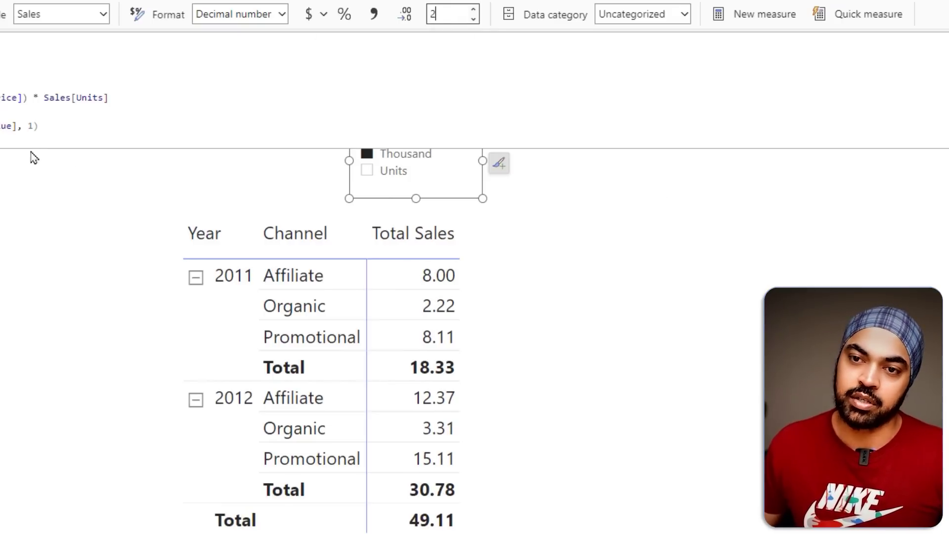
{"action": "left_click", "coordinate": [389, 171]}
{"action": "left_click", "coordinate": [395, 154]}
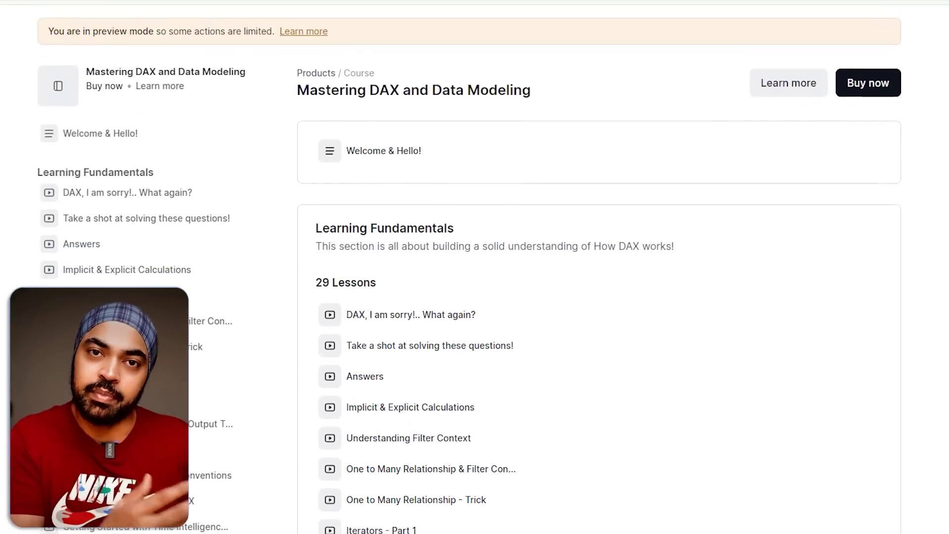
Scroll to the Creating Models with Dual Calendar Tables lesson and play its video.
{"action": "scroll", "coordinate": [598, 321], "scroll_direction": "down", "scroll_amount": 3}
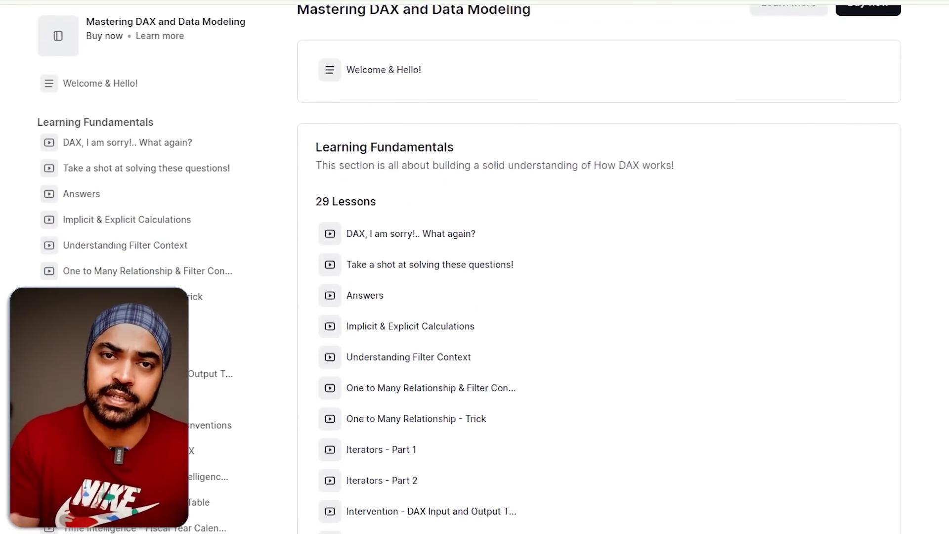
{"action": "scroll", "coordinate": [597, 277], "scroll_direction": "down", "scroll_amount": 2}
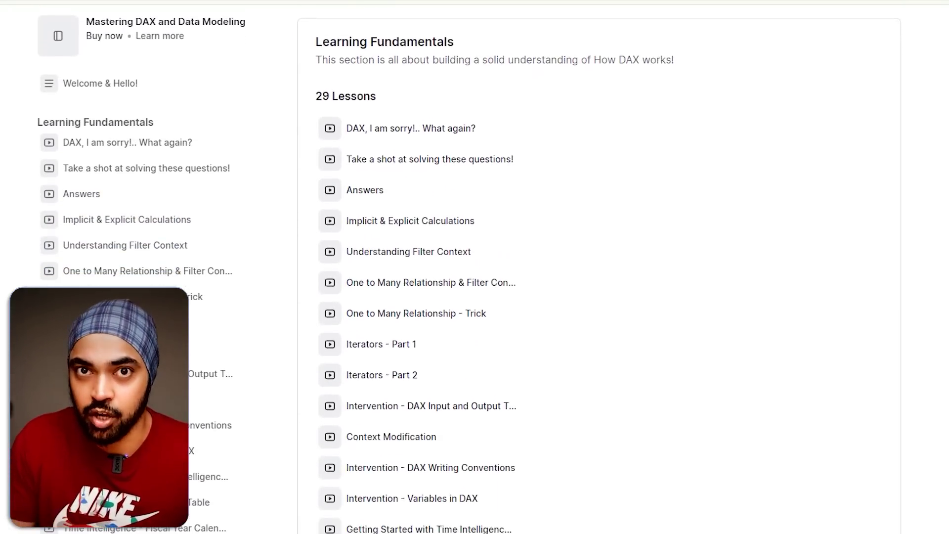
{"action": "scroll", "coordinate": [598, 277], "scroll_direction": "down", "scroll_amount": 2}
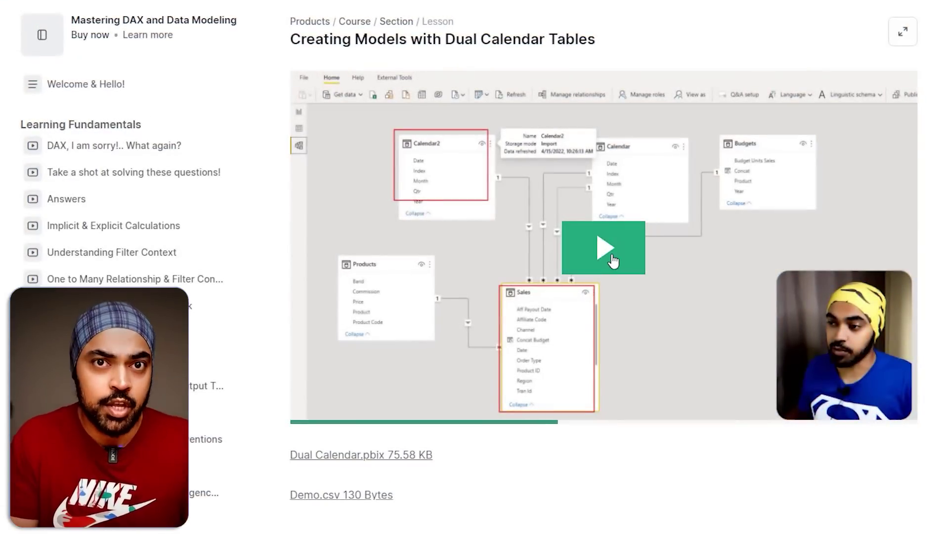
{"action": "left_click", "coordinate": [612, 256]}
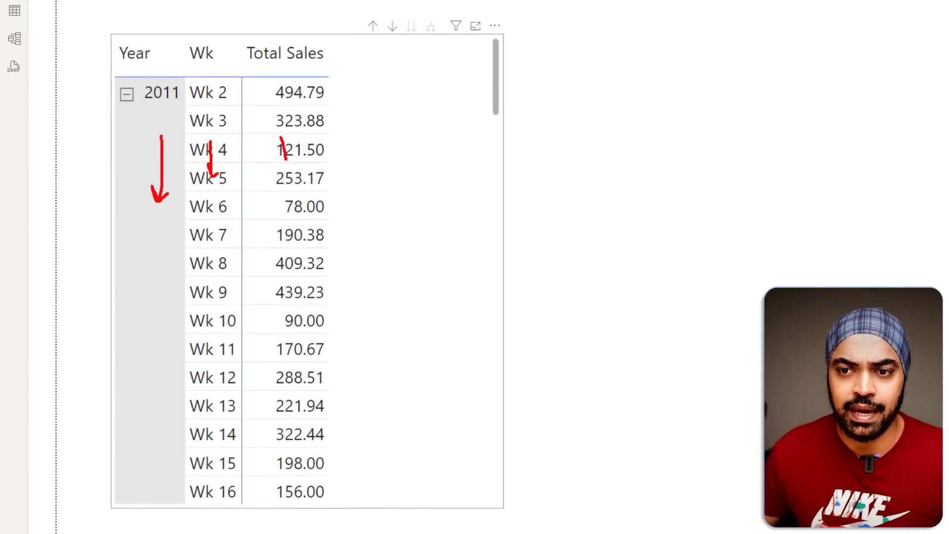
Sketch a week slicer beside the matrix and draw cut-off lines under Wk 6 and Wk 10.
{"action": "key", "text": "Escape"}
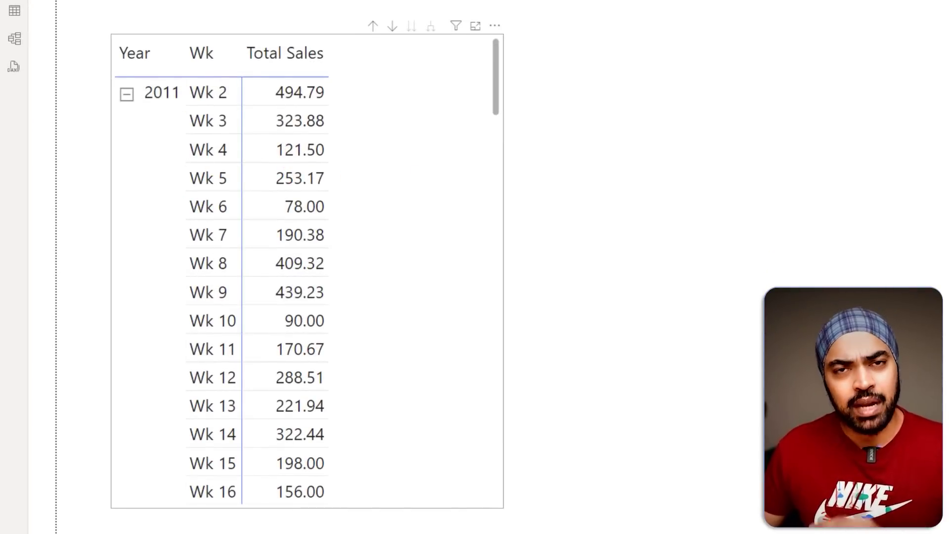
{"action": "left_click_drag", "start_coordinate": [584, 32], "coordinate": [680, 325]}
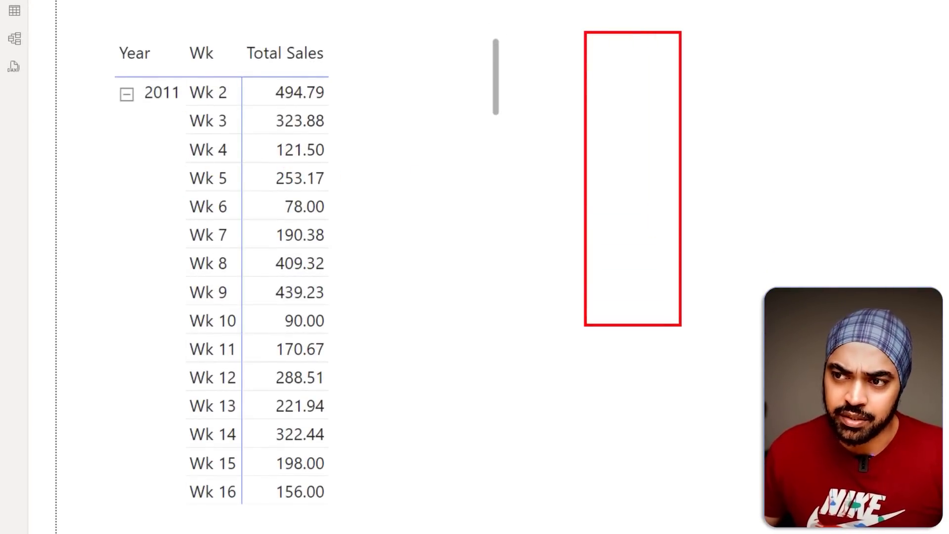
{"action": "left_click_drag", "start_coordinate": [593, 122], "coordinate": [673, 155]}
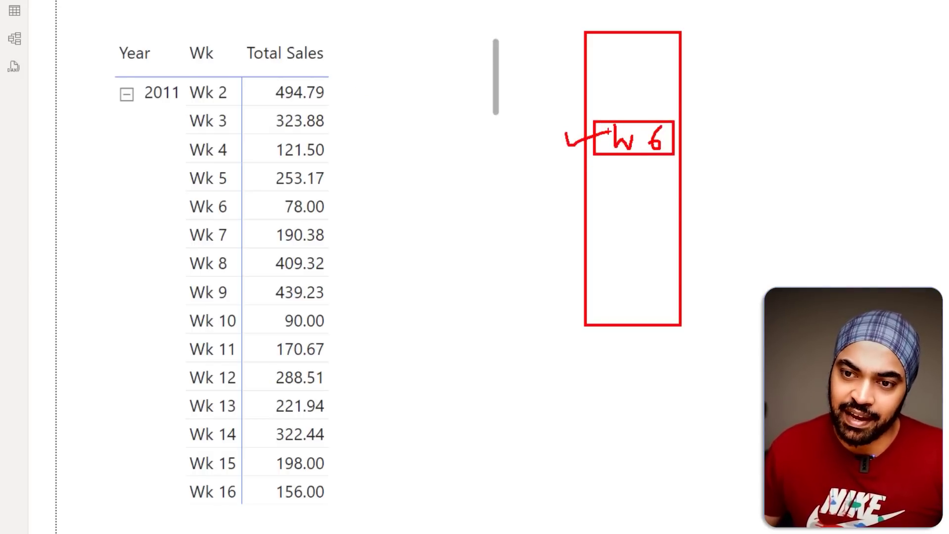
{"action": "left_click_drag", "start_coordinate": [207, 217], "coordinate": [389, 213]}
{"action": "mouse_move", "coordinate": [327, 234]}
{"action": "left_mouse_down"}
{"action": "mouse_move", "coordinate": [342, 351]}
{"action": "mouse_move", "coordinate": [331, 378]}
{"action": "left_mouse_up"}
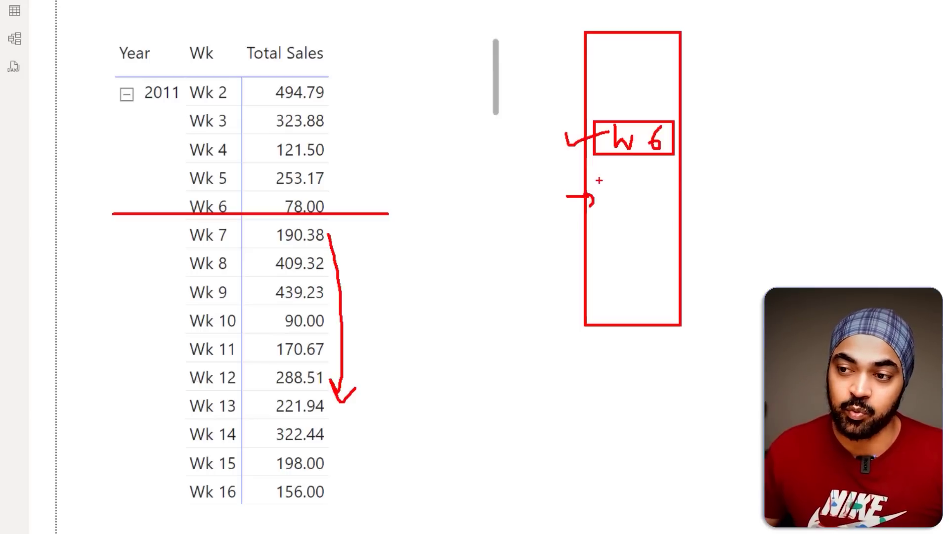
{"action": "left_click_drag", "start_coordinate": [599, 181], "coordinate": [660, 212]}
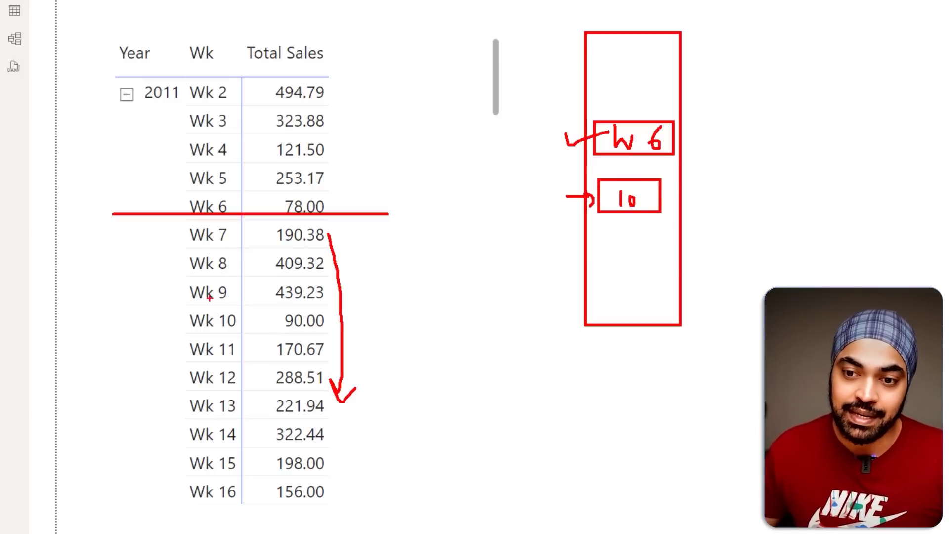
{"action": "left_click_drag", "start_coordinate": [129, 329], "coordinate": [383, 328]}
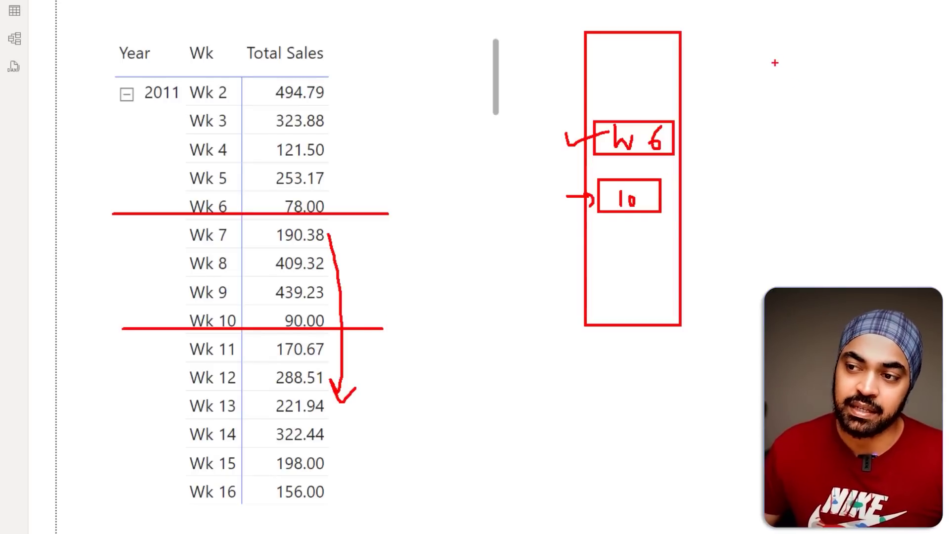
{"action": "left_click_drag", "start_coordinate": [767, 43], "coordinate": [713, 117]}
{"action": "mouse_move", "coordinate": [683, 57]}
{"action": "left_mouse_down"}
{"action": "mouse_move", "coordinate": [701, 148]}
{"action": "mouse_move", "coordinate": [694, 254]}
{"action": "left_mouse_up"}
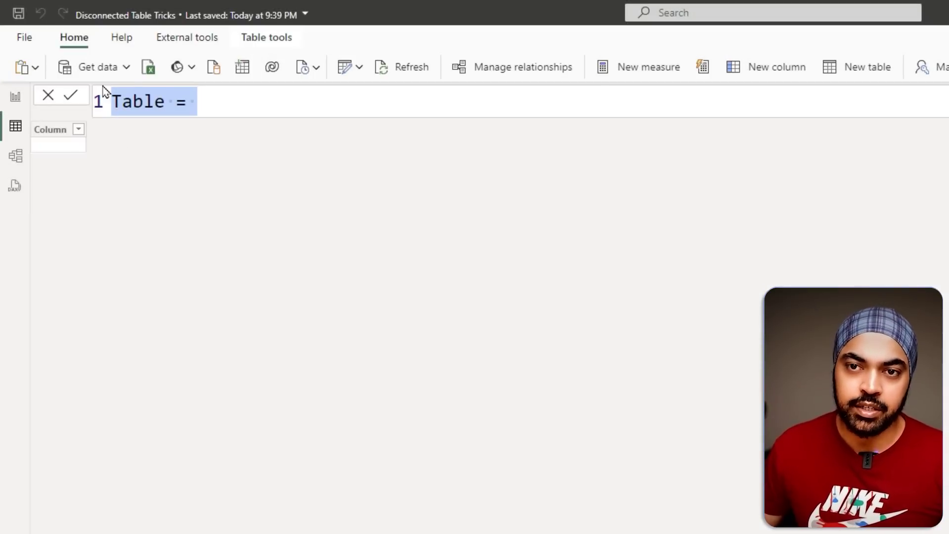
Rename the new calculated table to 'Weeks Disconnected =' and start a second formula line.
{"action": "left_click", "coordinate": [855, 66]}
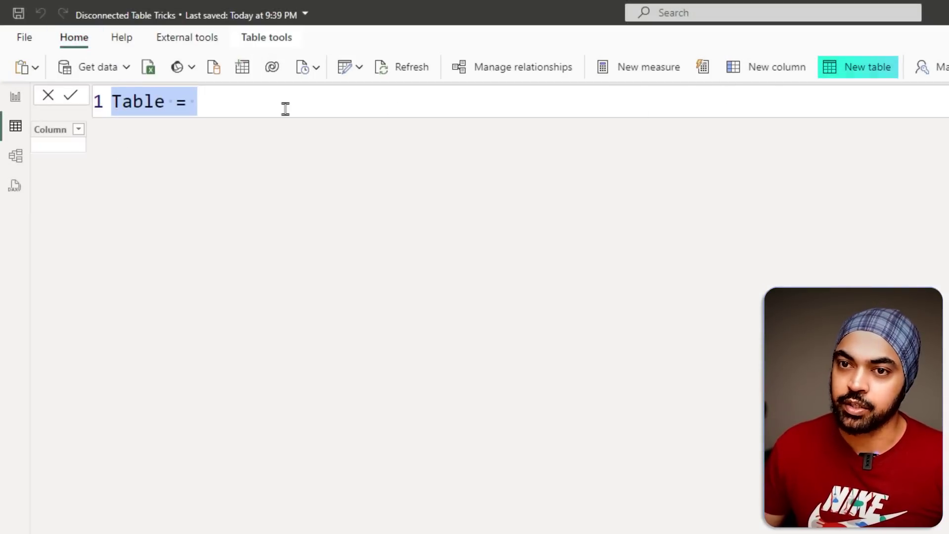
{"action": "type", "text": "Weeks"}
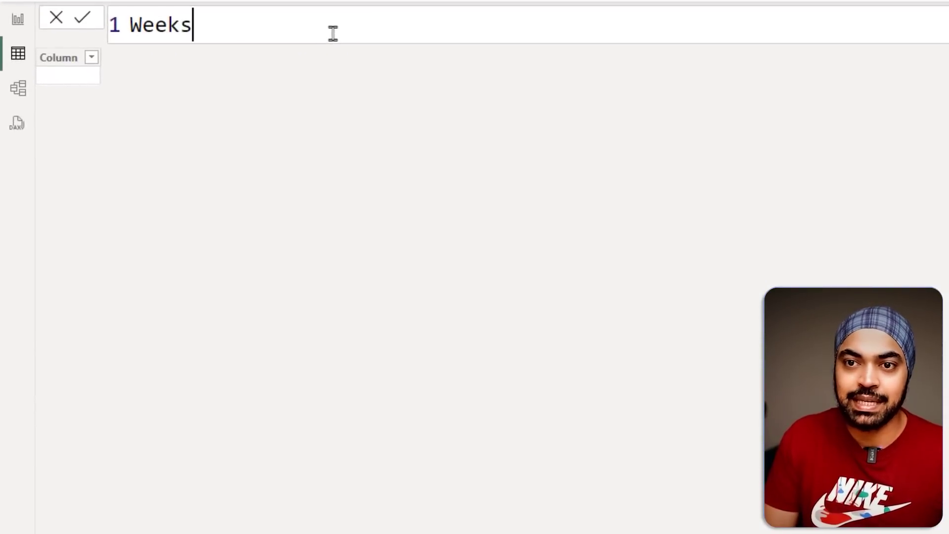
{"action": "type", "text": " Disconnected ="}
{"action": "key", "text": "shift+Return"}
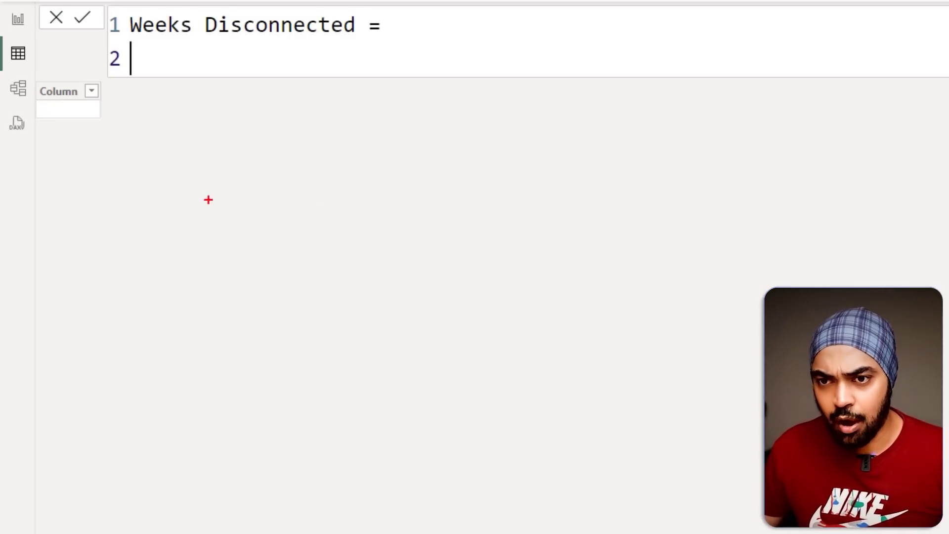
Sketch the planned table's week, week-sort and year columns with sample values.
{"action": "mouse_move", "coordinate": [208, 199]}
{"action": "left_mouse_down"}
{"action": "mouse_move", "coordinate": [343, 484]}
{"action": "mouse_move", "coordinate": [280, 495]}
{"action": "left_mouse_up"}
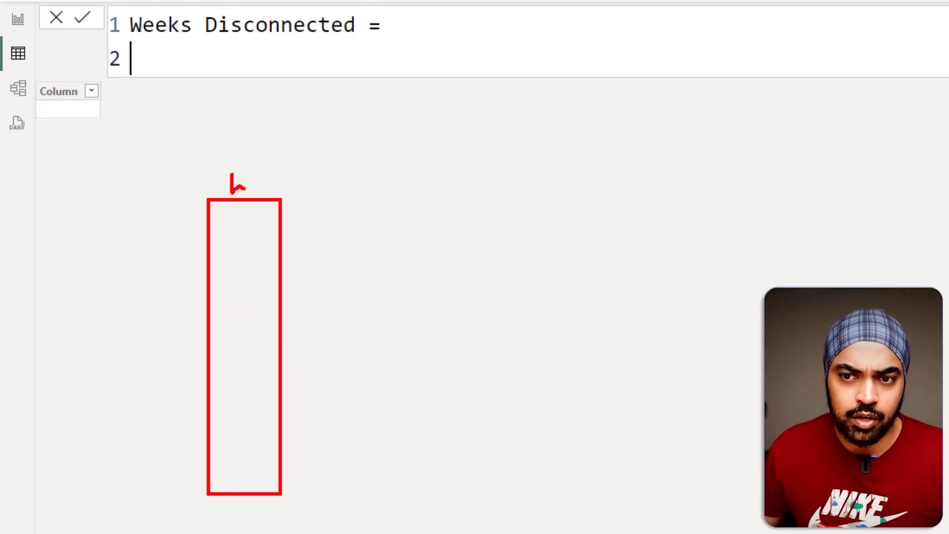
{"action": "mouse_move", "coordinate": [306, 204]}
{"action": "left_mouse_down"}
{"action": "mouse_move", "coordinate": [402, 481]}
{"action": "mouse_move", "coordinate": [381, 496]}
{"action": "left_mouse_up"}
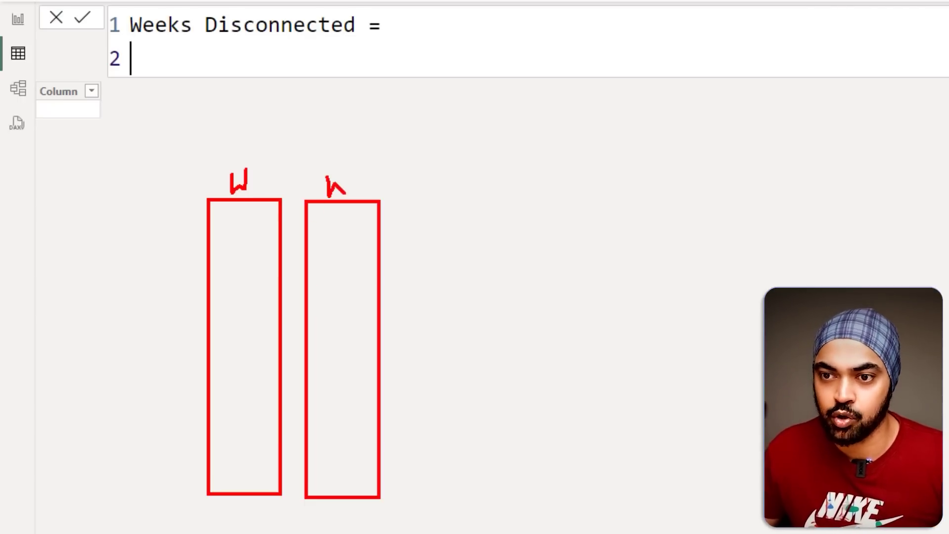
{"action": "left_click_drag", "start_coordinate": [345, 192], "coordinate": [352, 172]}
{"action": "left_click_drag", "start_coordinate": [410, 214], "coordinate": [461, 516]}
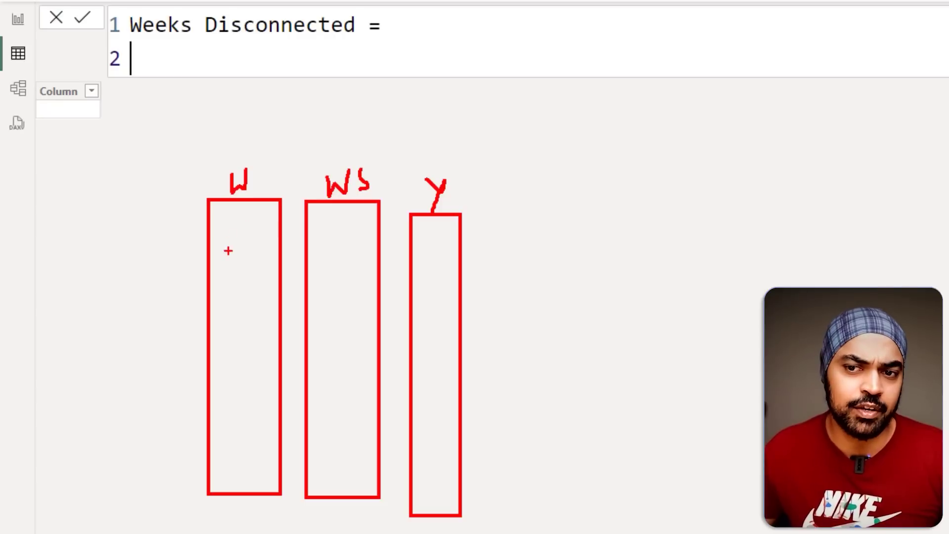
{"action": "left_click_drag", "start_coordinate": [228, 239], "coordinate": [244, 250]}
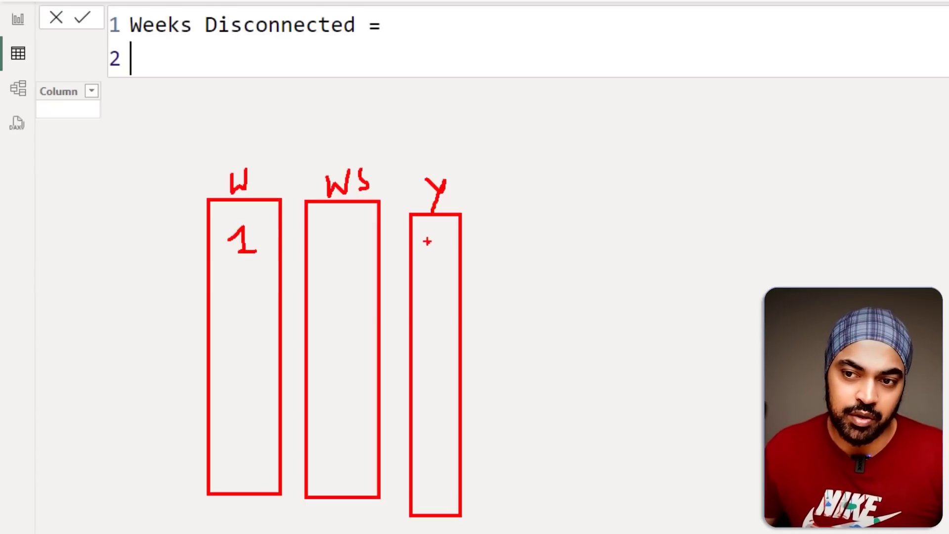
{"action": "left_click_drag", "start_coordinate": [444, 251], "coordinate": [625, 269]}
{"action": "left_click_drag", "start_coordinate": [514, 219], "coordinate": [514, 299]}
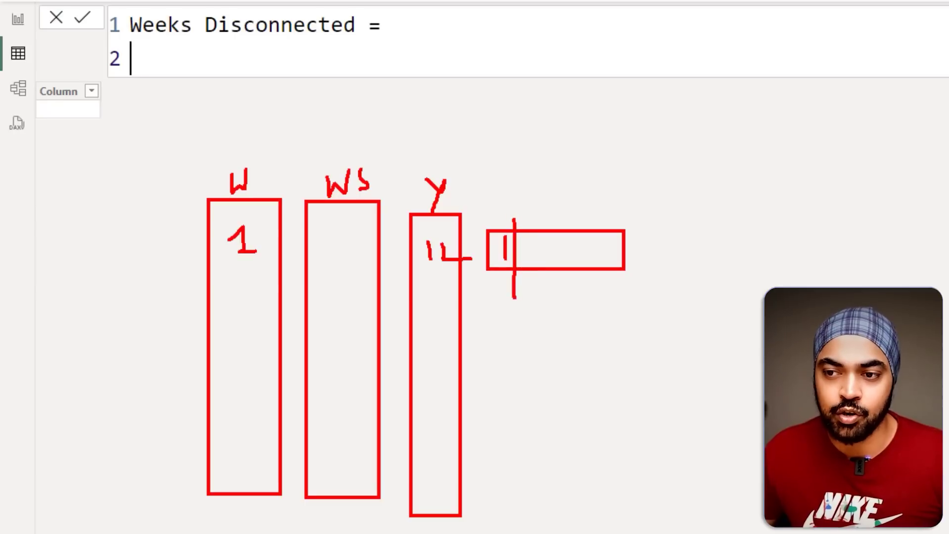
{"action": "mouse_move", "coordinate": [521, 253]}
{"action": "left_mouse_down"}
{"action": "mouse_move", "coordinate": [545, 250]}
{"action": "mouse_move", "coordinate": [543, 264]}
{"action": "left_mouse_up"}
{"action": "left_click_drag", "start_coordinate": [528, 262], "coordinate": [557, 260]}
{"action": "left_click_drag", "start_coordinate": [568, 204], "coordinate": [566, 299]}
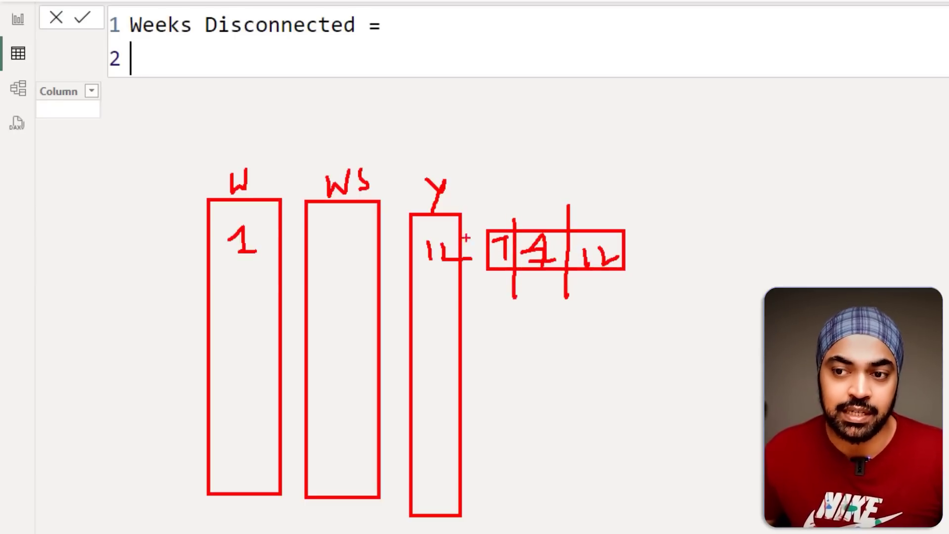
Outline a sample row, link the sketched columns to their source, then clear annotations.
{"action": "left_click_drag", "start_coordinate": [210, 213], "coordinate": [660, 273]}
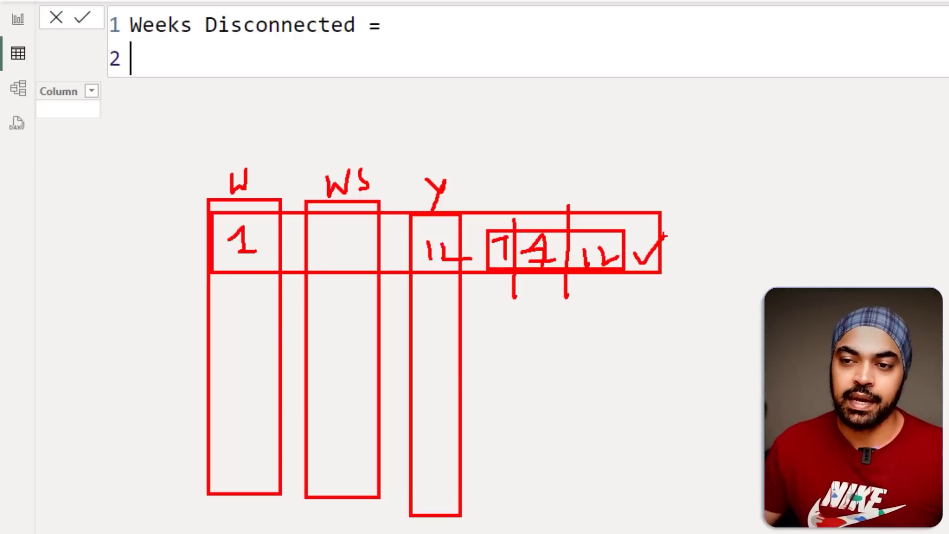
{"action": "left_click_drag", "start_coordinate": [239, 161], "coordinate": [308, 109]}
{"action": "left_click_drag", "start_coordinate": [353, 148], "coordinate": [388, 127]}
{"action": "left_click_drag", "start_coordinate": [423, 170], "coordinate": [455, 141]}
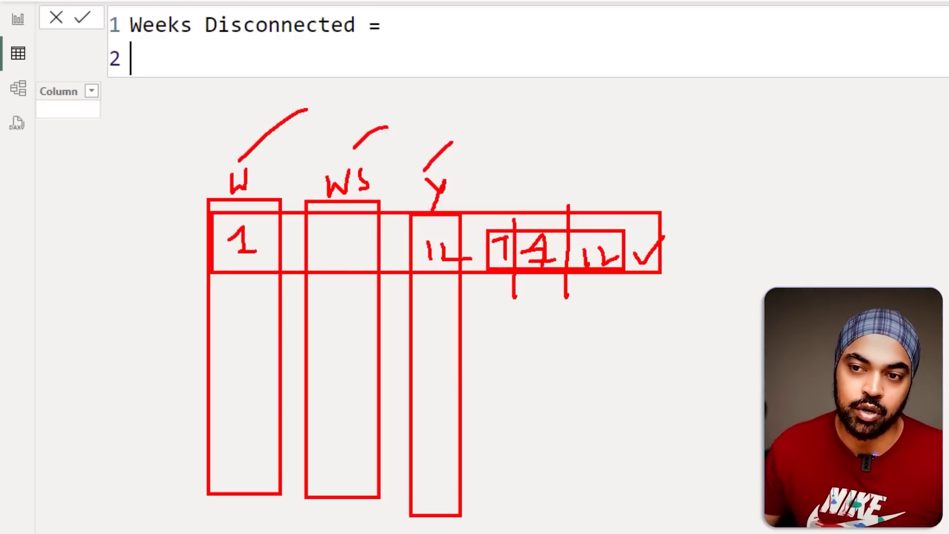
{"action": "left_click_drag", "start_coordinate": [528, 177], "coordinate": [554, 154]}
{"action": "key", "text": "Escape"}
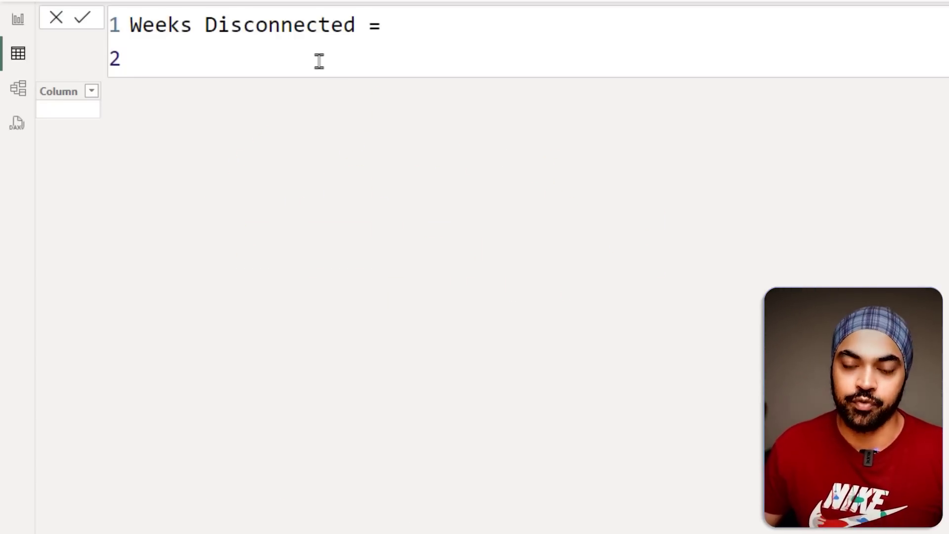
Start a SUMMARIZE expression using the Calendar table as its source.
{"action": "type", "text": "summ"}
{"action": "key", "text": "Tab"}
{"action": "key", "text": "shift+Return"}
{"action": "key", "text": "Escape"}
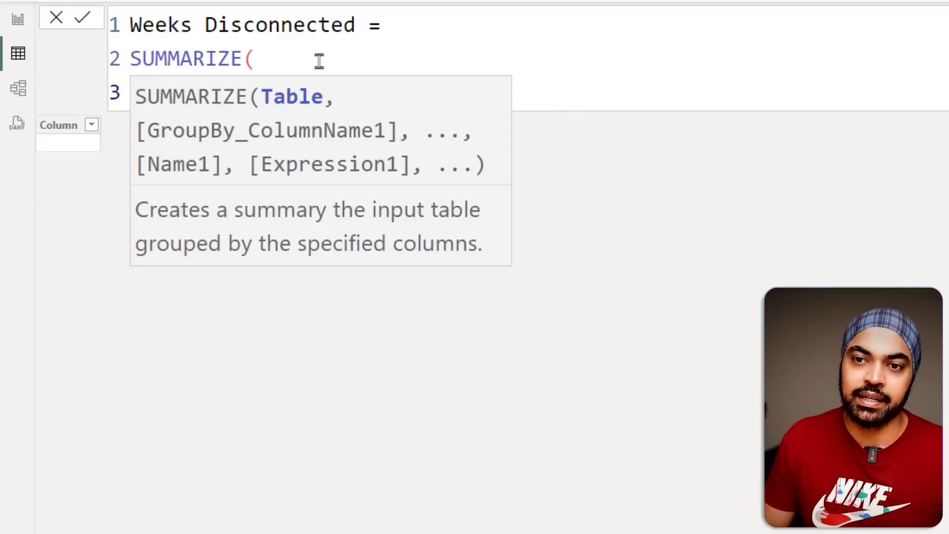
{"action": "type", "text": "cal"}
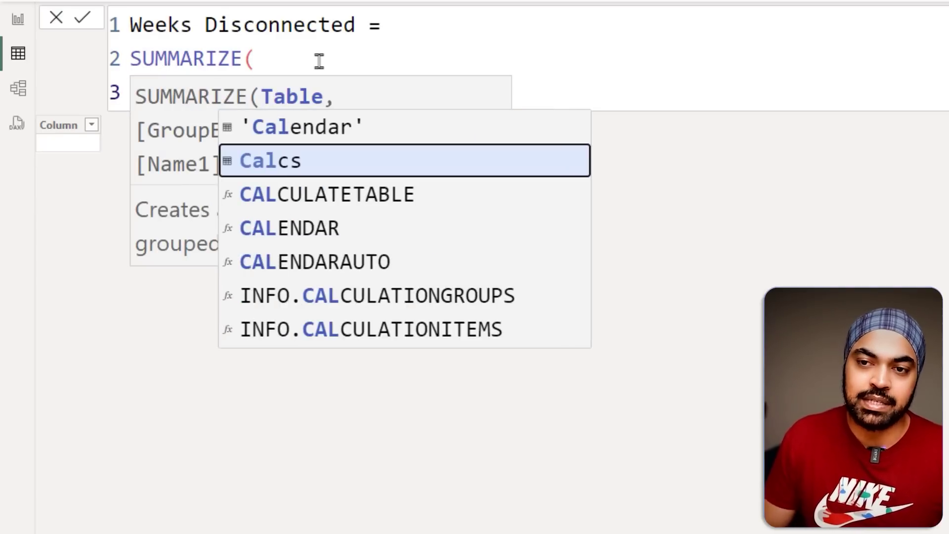
{"action": "key", "text": "Up"}
{"action": "key", "text": "Tab"}
Group by Wk, WkSort and 'Calendar'[Year], close the bracket and commit the table.
{"action": "type", "text": ","}
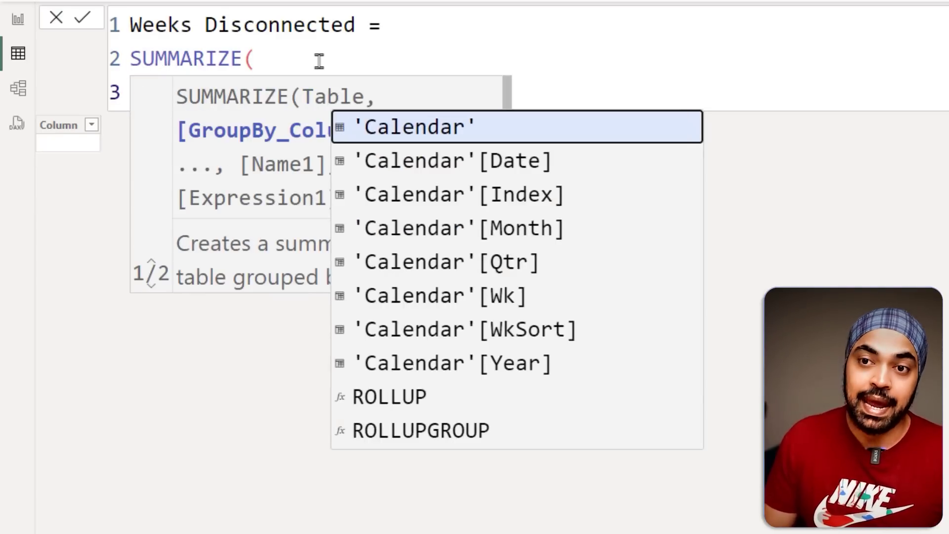
{"action": "key", "text": "Down"}
{"action": "key", "text": "Down"}
{"action": "key", "text": "Down"}
{"action": "key", "text": "Down"}
{"action": "key", "text": "Down"}
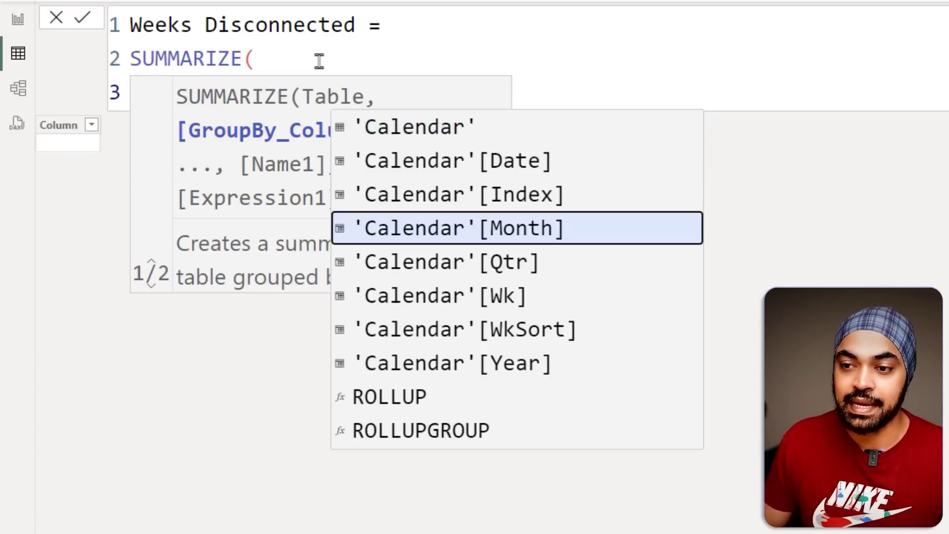
{"action": "key", "text": "Tab"}
{"action": "type", "text": ","}
{"action": "key", "text": "Down"}
{"action": "key", "text": "Down"}
{"action": "key", "text": "Down"}
{"action": "key", "text": "Down"}
{"action": "key", "text": "Down"}
{"action": "key", "text": "Down"}
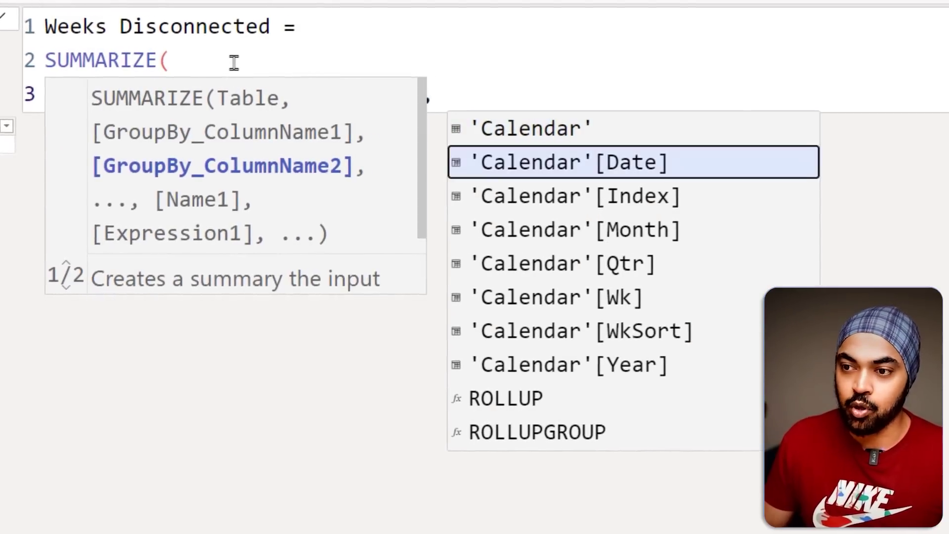
{"action": "key", "text": "Tab"}
{"action": "type", "text": ","}
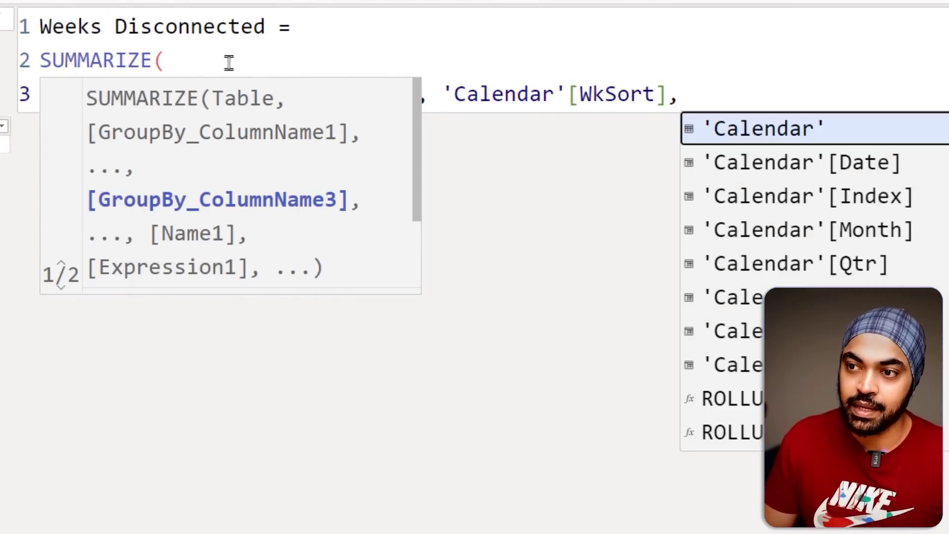
{"action": "key", "text": "Down"}
{"action": "key", "text": "Down"}
{"action": "key", "text": "Down"}
{"action": "key", "text": "Down"}
{"action": "key", "text": "Down"}
{"action": "key", "text": "Down"}
{"action": "key", "text": "Down"}
{"action": "key", "text": "Tab"}
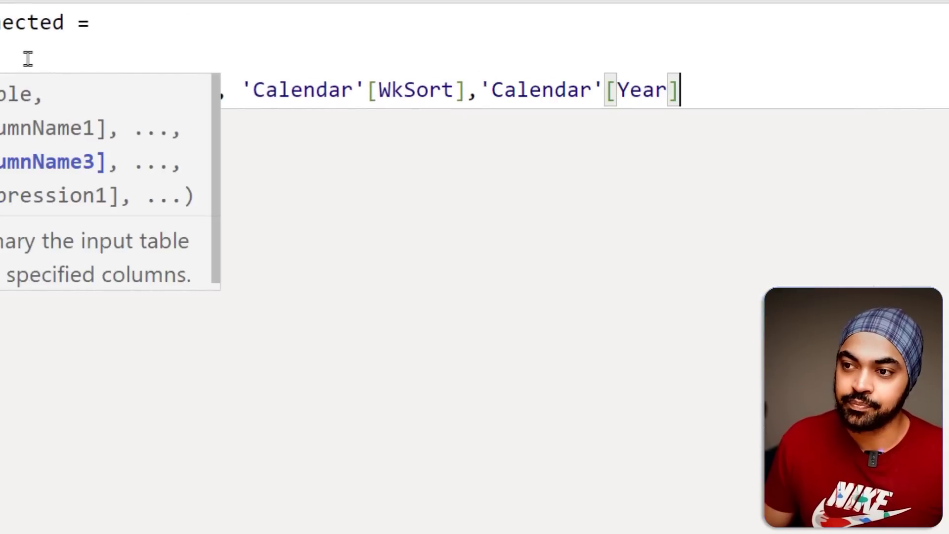
{"action": "type", "text": ")"}
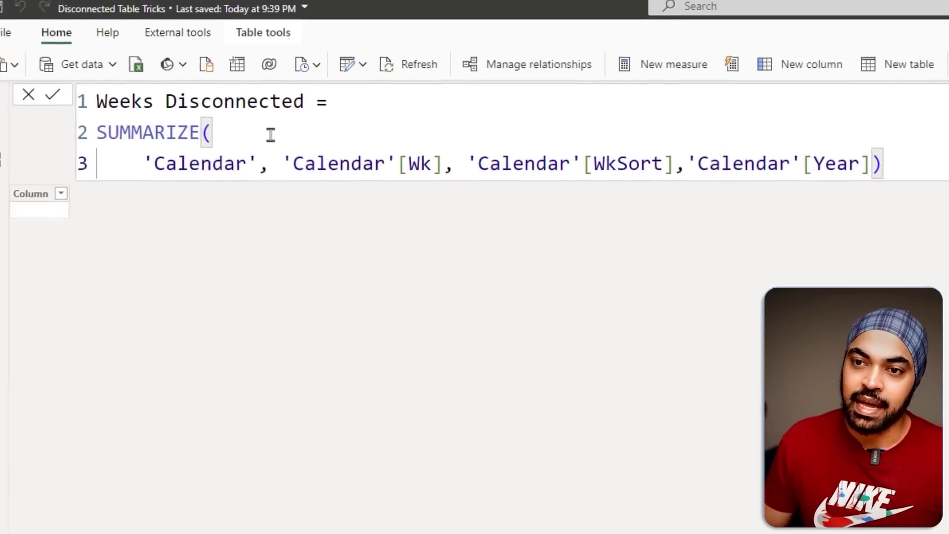
{"action": "key", "text": "Return"}
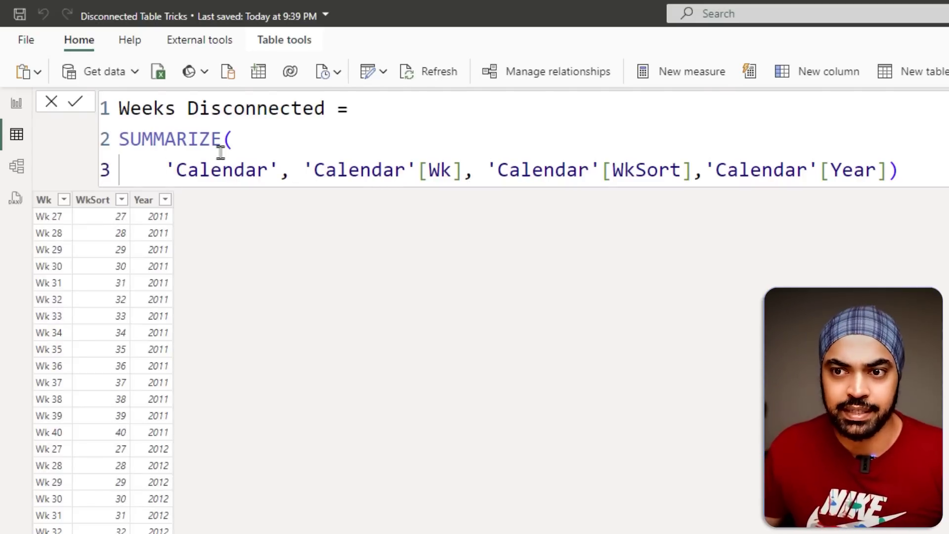
Reformat the SUMMARIZE formula so its arguments and closing bracket sit on separate lines.
{"action": "left_click", "coordinate": [892, 171]}
{"action": "key", "text": "shift+Return"}
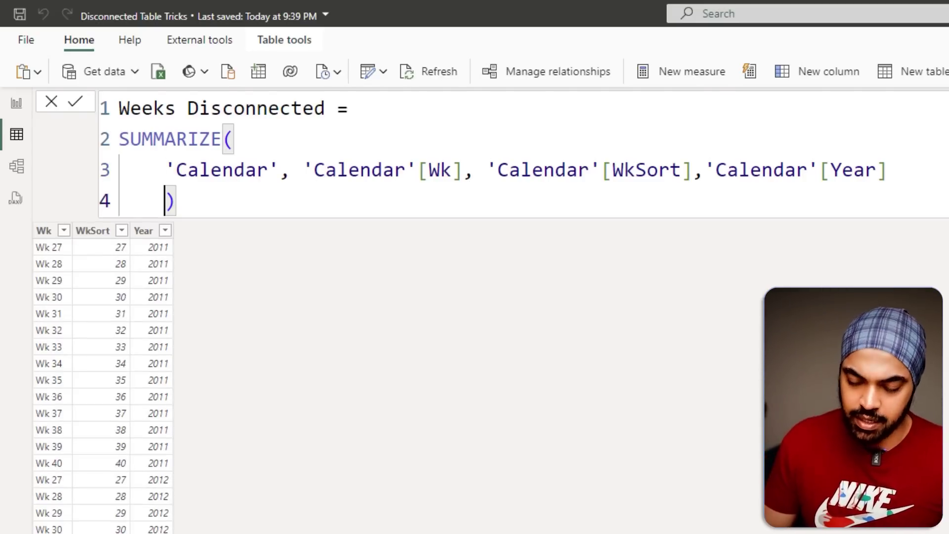
{"action": "key", "text": "Up"}
{"action": "left_click", "coordinate": [290, 170]}
{"action": "key", "text": "Right"}
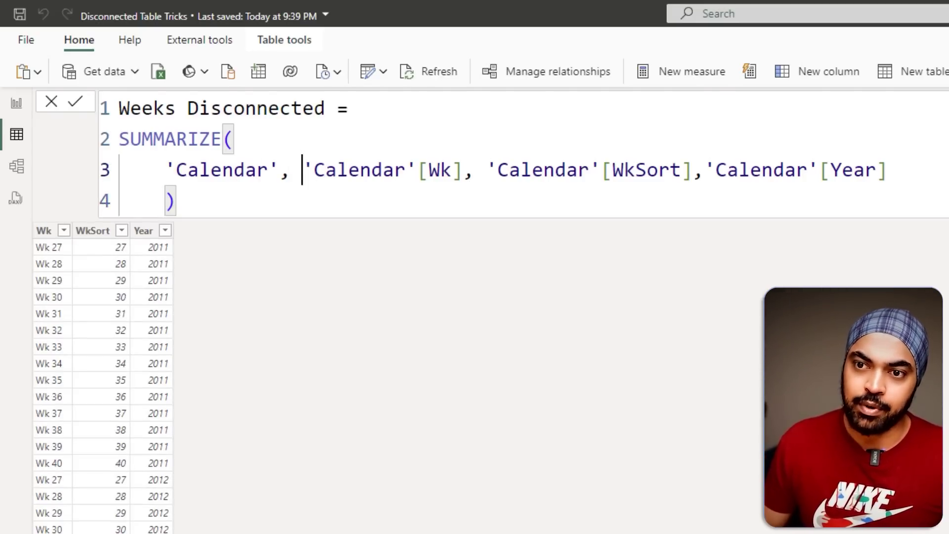
{"action": "key", "text": "shift+Return"}
{"action": "key", "text": "Down"}
{"action": "key", "text": "BackSpace"}
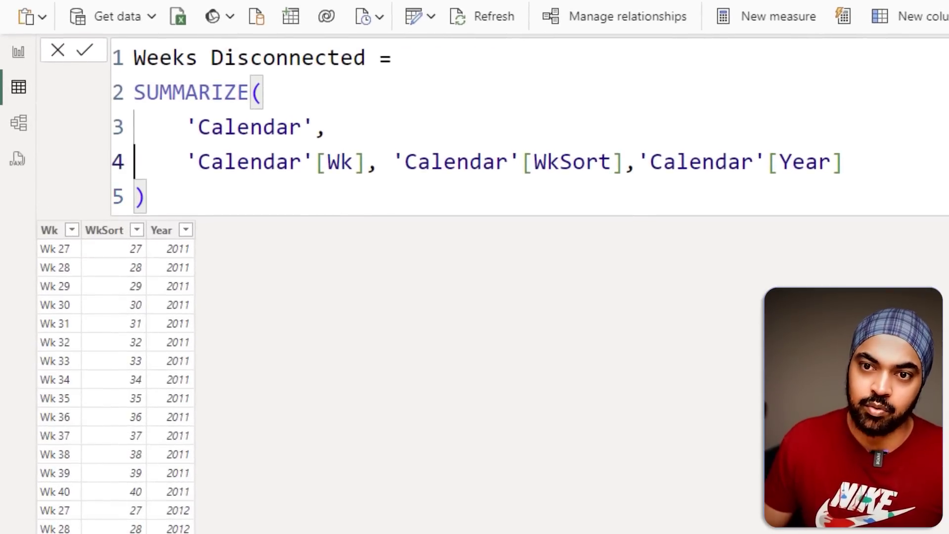
{"action": "left_click", "coordinate": [119, 139]}
{"action": "key", "text": "shift+Return"}
Wrap SUMMARIZE in ADDCOLUMNS adding "Max Date", MAX('Calendar'[Date]), and commit.
{"action": "type", "text": "add"}
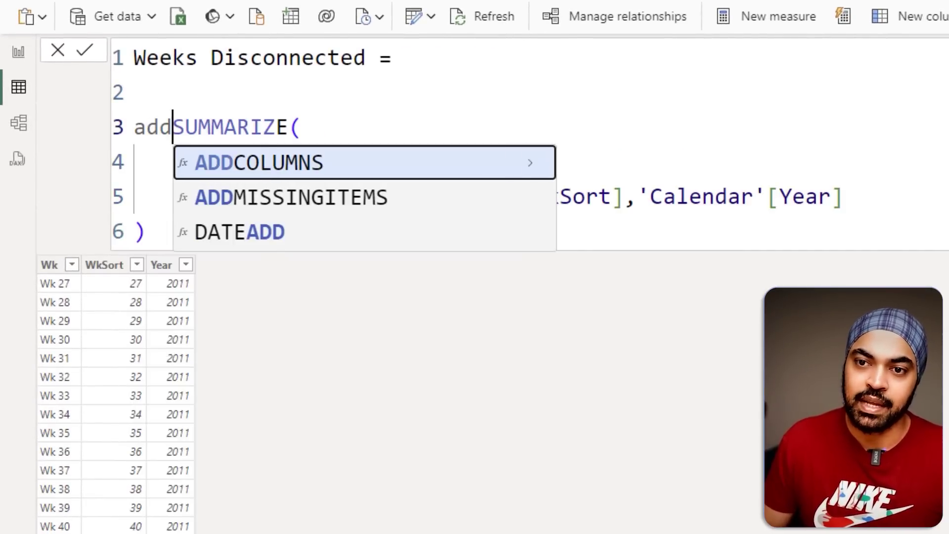
{"action": "key", "text": "Tab"}
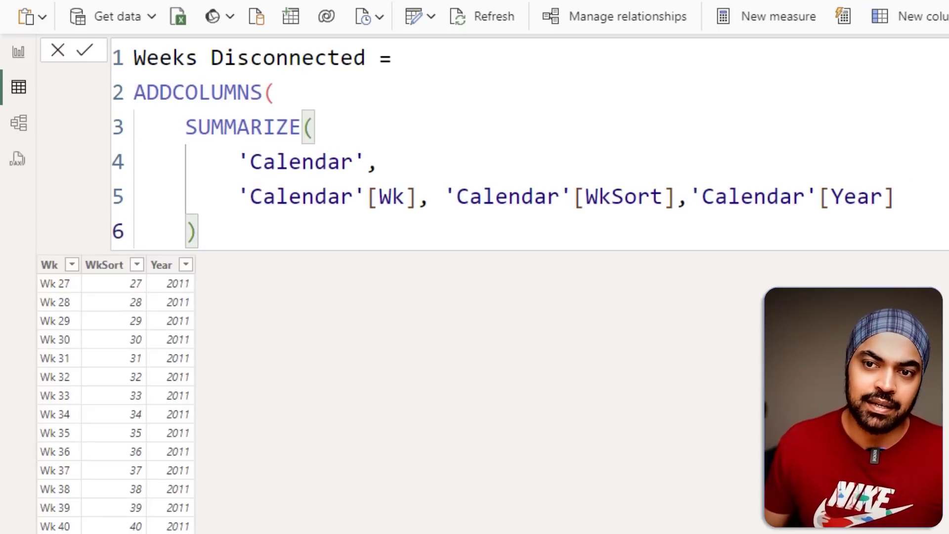
{"action": "type", "text": ","}
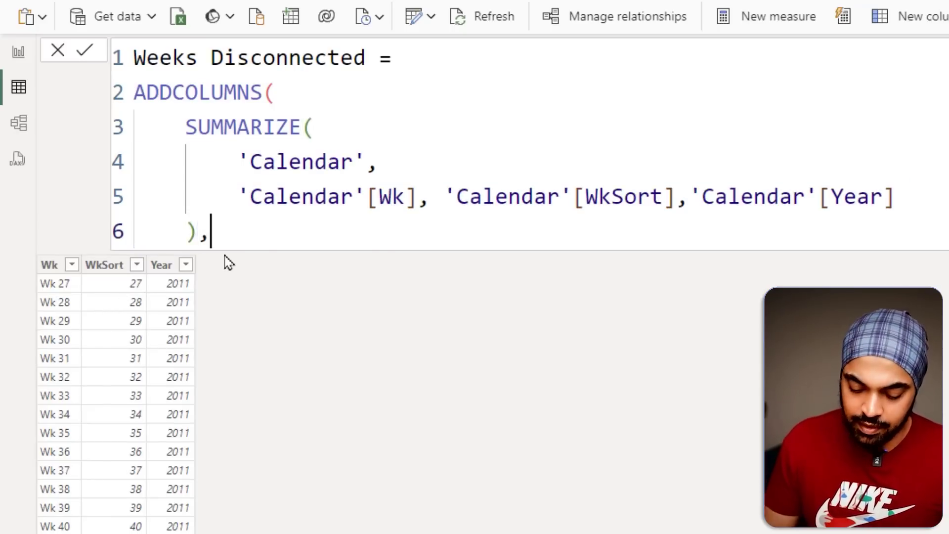
{"action": "key", "text": "shift+Return"}
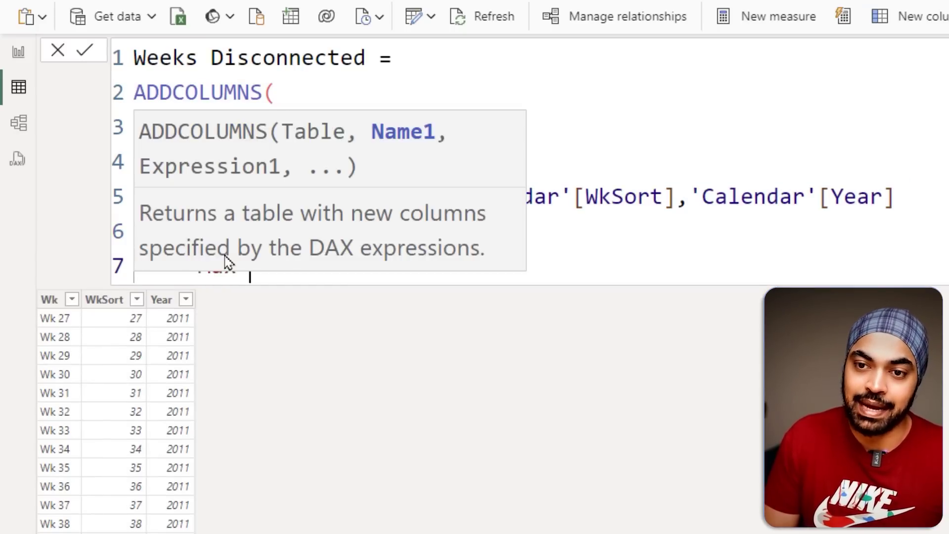
{"action": "type", "text": "\"Max Date\","}
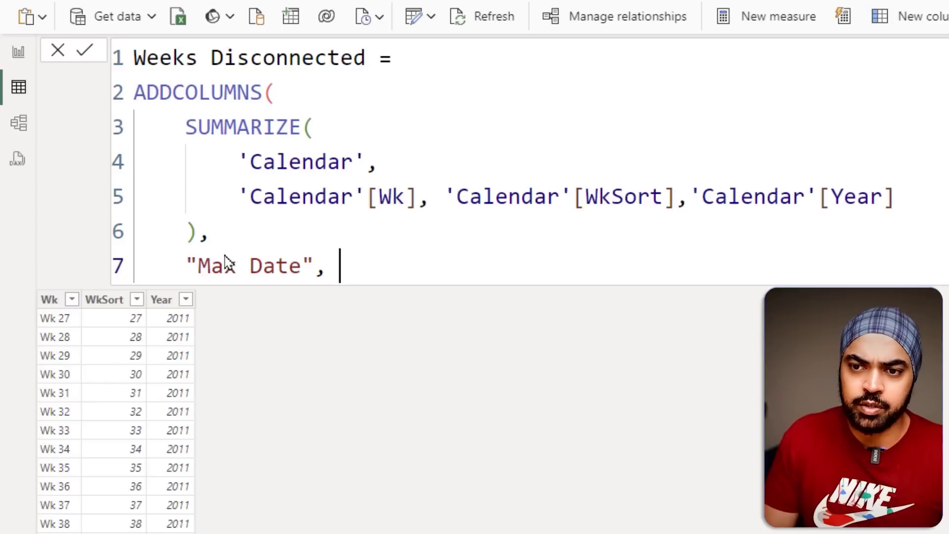
{"action": "type", "text": " max(calen"}
{"action": "key", "text": "Down"}
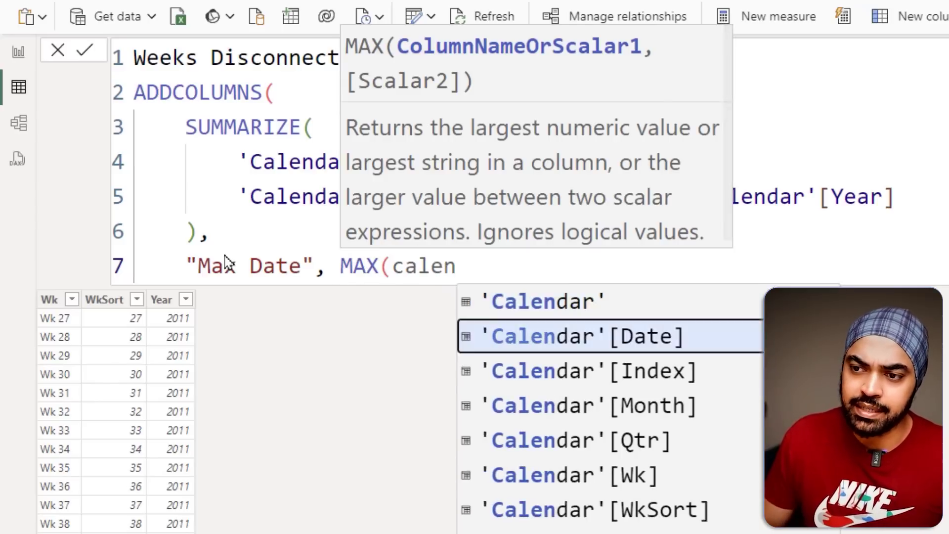
{"action": "key", "text": "Tab"}
{"action": "type", "text": ")"}
{"action": "key", "text": "shift+Return"}
{"action": "type", "text": ")"}
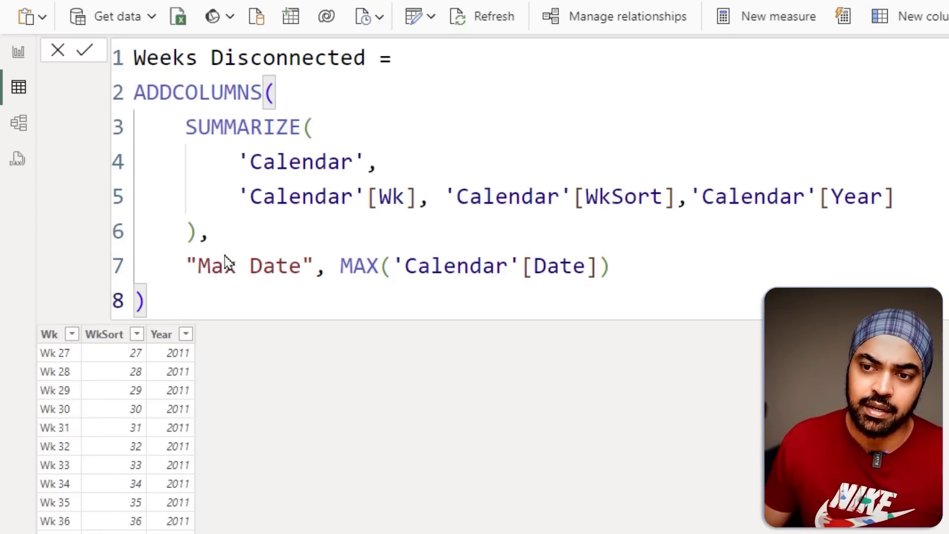
{"action": "key", "text": "Return"}
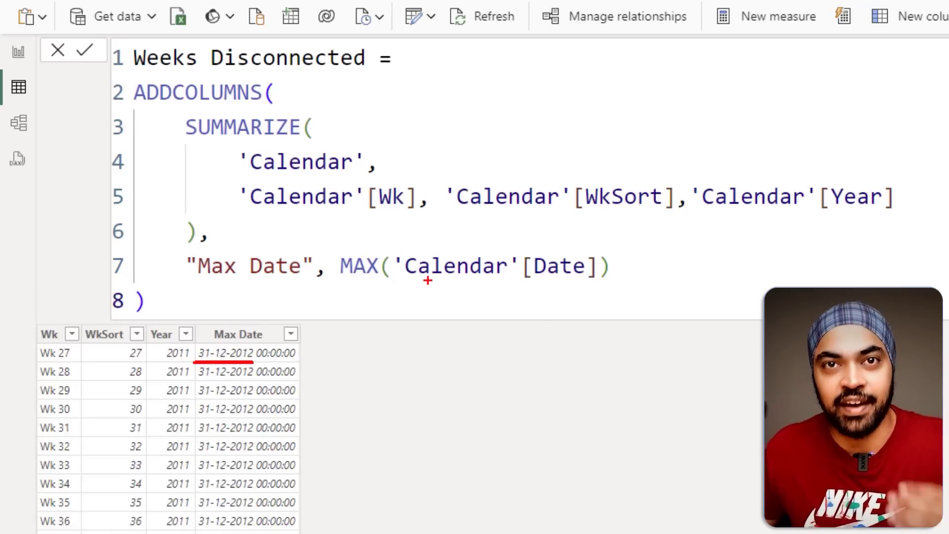
Highlight 'Calendar' in the formula and the first row's Year 2011 and WkSort 27.
{"action": "left_click_drag", "start_coordinate": [391, 288], "coordinate": [527, 285]}
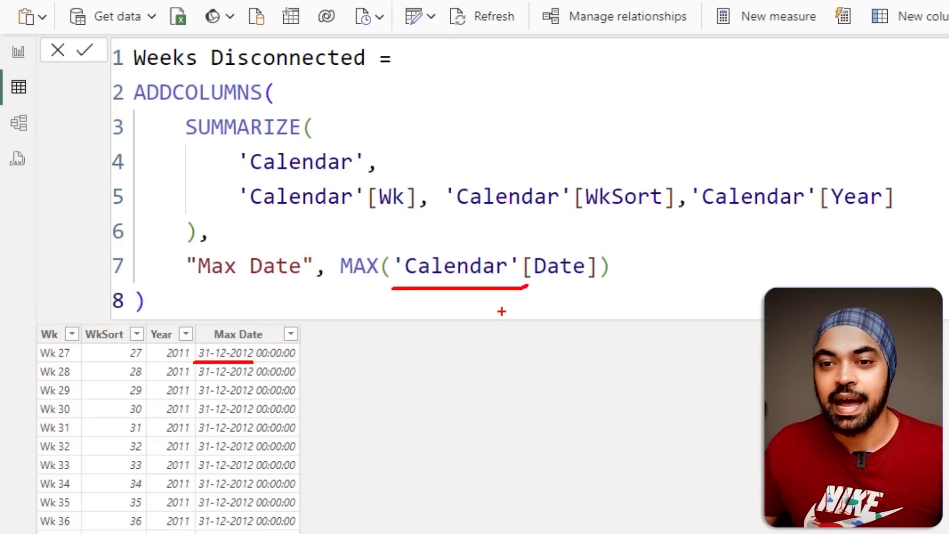
{"action": "key", "text": "Escape"}
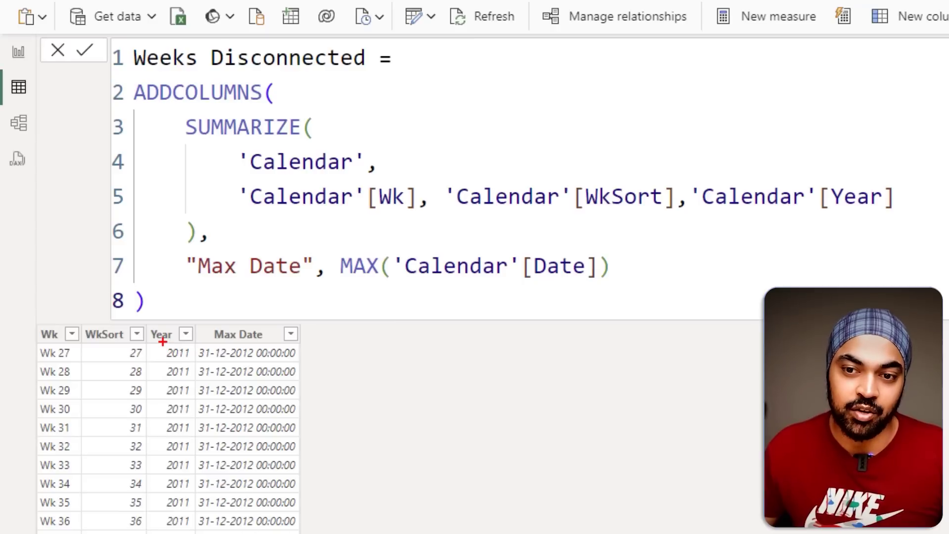
{"action": "left_click_drag", "start_coordinate": [162, 341], "coordinate": [196, 366]}
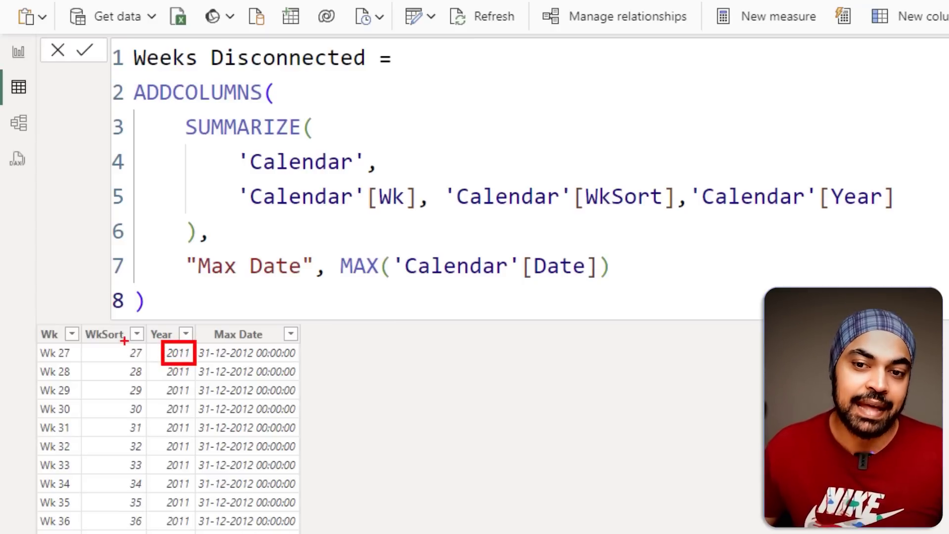
{"action": "left_click_drag", "start_coordinate": [118, 339], "coordinate": [147, 366]}
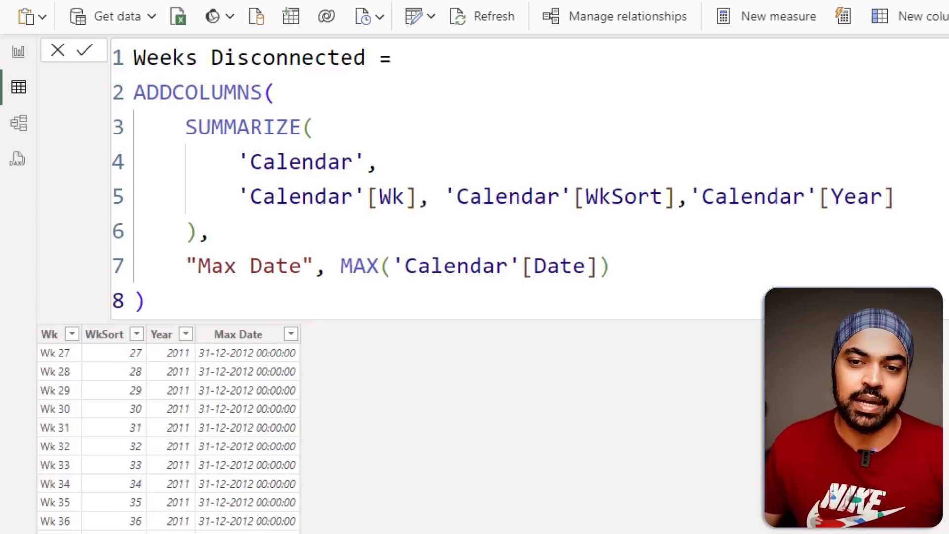
Wrap MAX('Calendar'[Date]) in CALCULATE so Wk 27 of 2011 shows 02-07-2011.
{"action": "left_click", "coordinate": [339, 265]}
{"action": "type", "text": "c"}
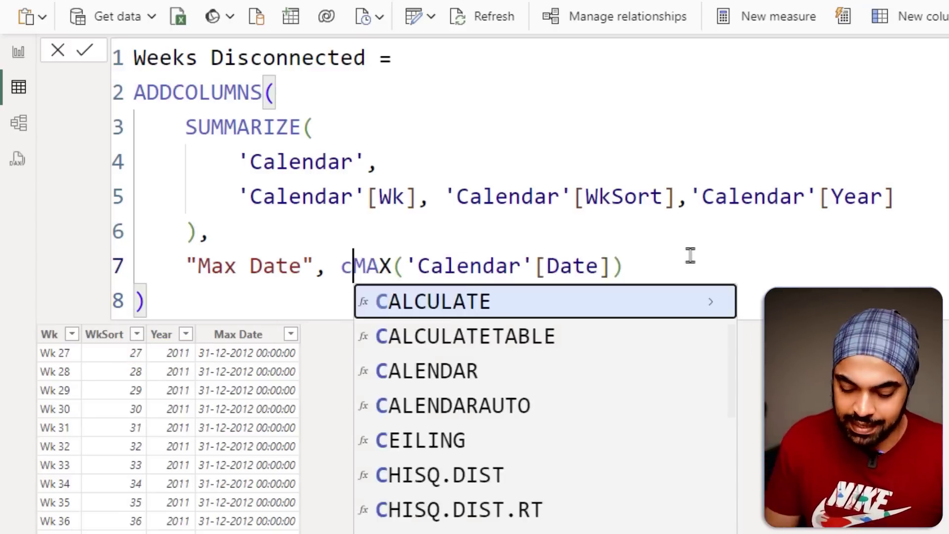
{"action": "key", "text": "Tab"}
{"action": "key", "text": "Right"}
{"action": "key", "text": "Right"}
{"action": "key", "text": "Right"}
{"action": "key", "text": "Right"}
{"action": "key", "text": "Right"}
{"action": "key", "text": "Right"}
{"action": "key", "text": "Right"}
{"action": "key", "text": "Right"}
{"action": "key", "text": "Right"}
{"action": "key", "text": "Right"}
{"action": "key", "text": "Right"}
{"action": "key", "text": "Right"}
{"action": "key", "text": "Right"}
{"action": "key", "text": "Right"}
{"action": "key", "text": "Right"}
{"action": "key", "text": "Right"}
{"action": "key", "text": "Right"}
{"action": "key", "text": "Right"}
{"action": "key", "text": "Right"}
{"action": "key", "text": "Right"}
{"action": "key", "text": "Right"}
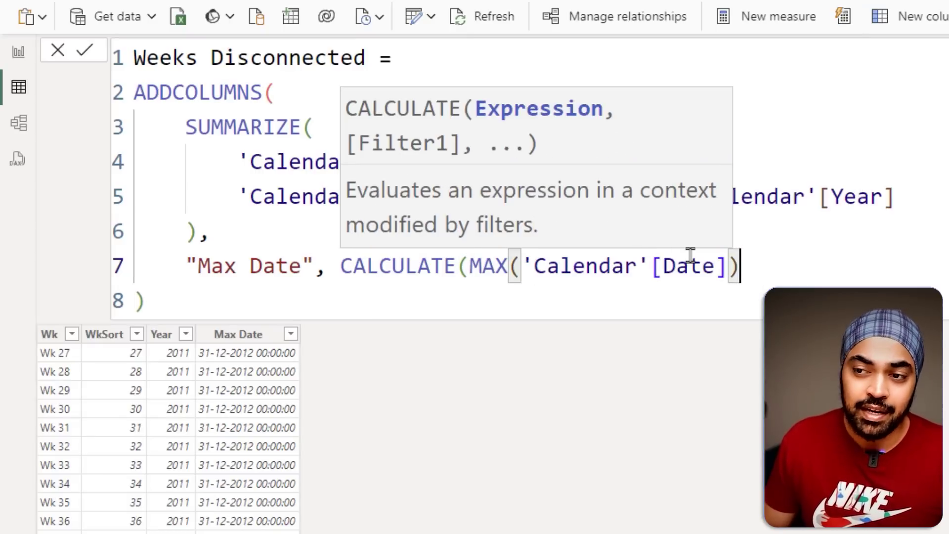
{"action": "type", "text": ")"}
{"action": "key", "text": "Escape"}
{"action": "key", "text": "Return"}
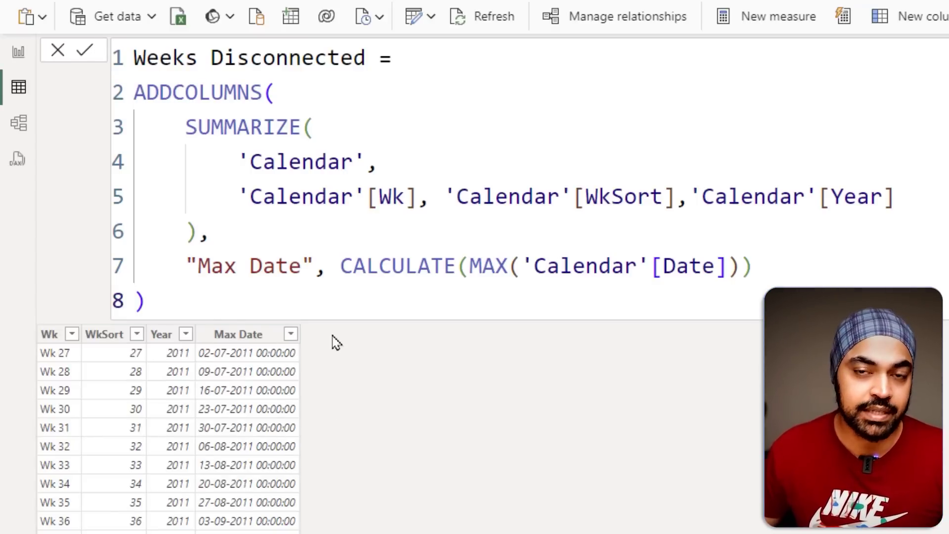
In the model diagram, move the Weeks Disconnected table beside Calendar.
{"action": "left_click", "coordinate": [18, 122]}
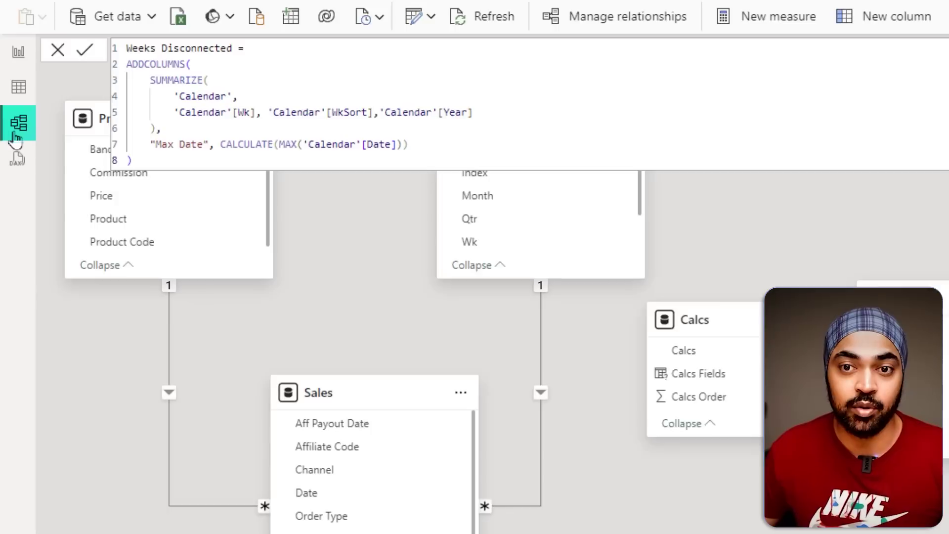
{"action": "left_click", "coordinate": [685, 197]}
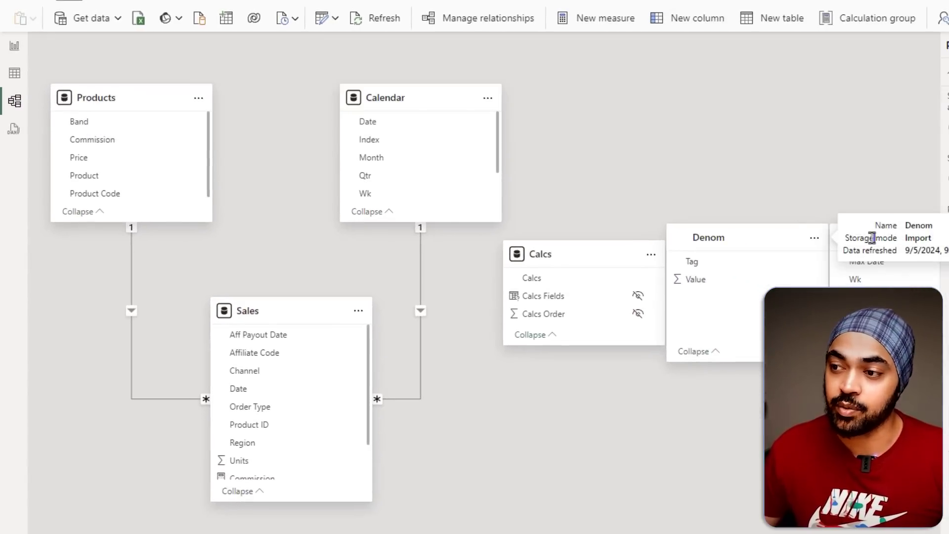
{"action": "left_click_drag", "start_coordinate": [881, 237], "coordinate": [635, 89]}
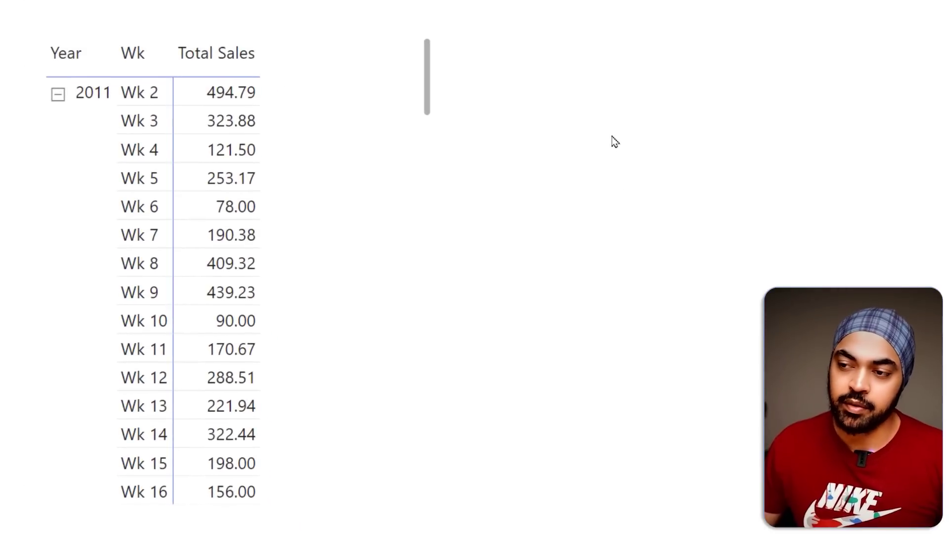
Add a new visual to the report page and make it a slicer.
{"action": "right_click", "coordinate": [614, 142]}
{"action": "left_click", "coordinate": [629, 177]}
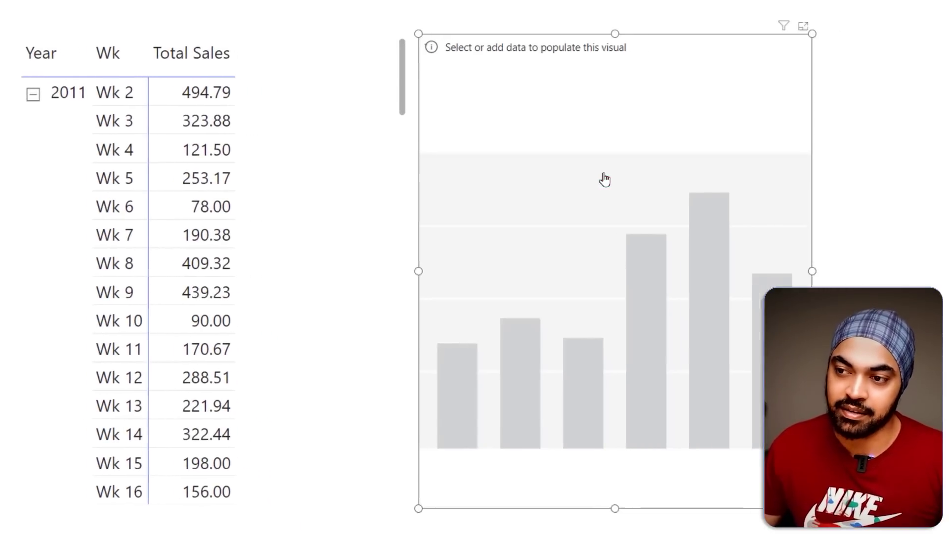
{"action": "left_click", "coordinate": [670, 91]}
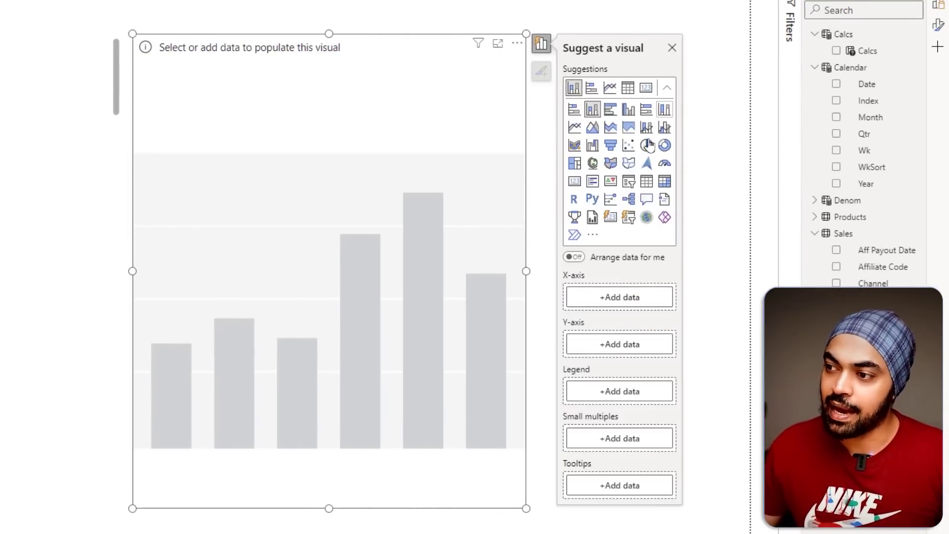
{"action": "left_click", "coordinate": [628, 182]}
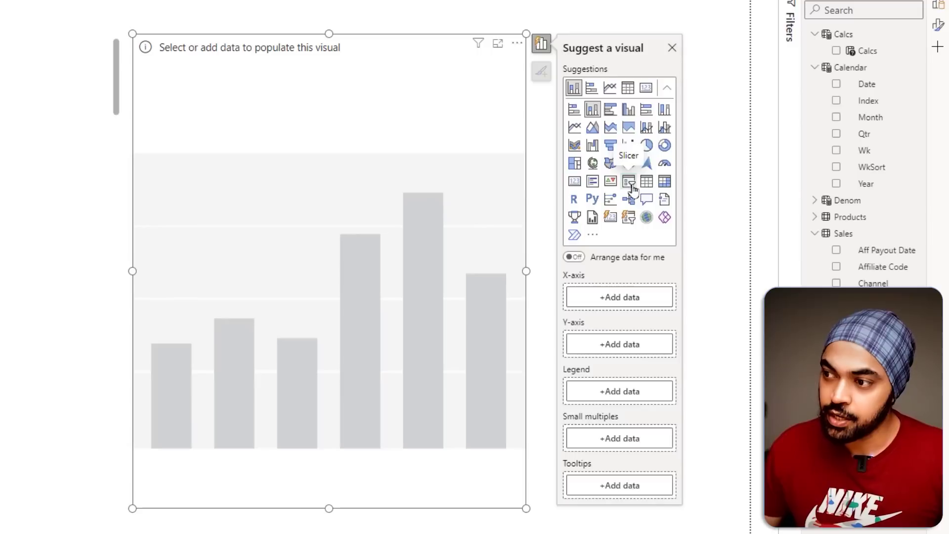
Add Weeks Disconnected's Year and Wk fields to the slicer and expand 2011.
{"action": "left_click", "coordinate": [612, 297]}
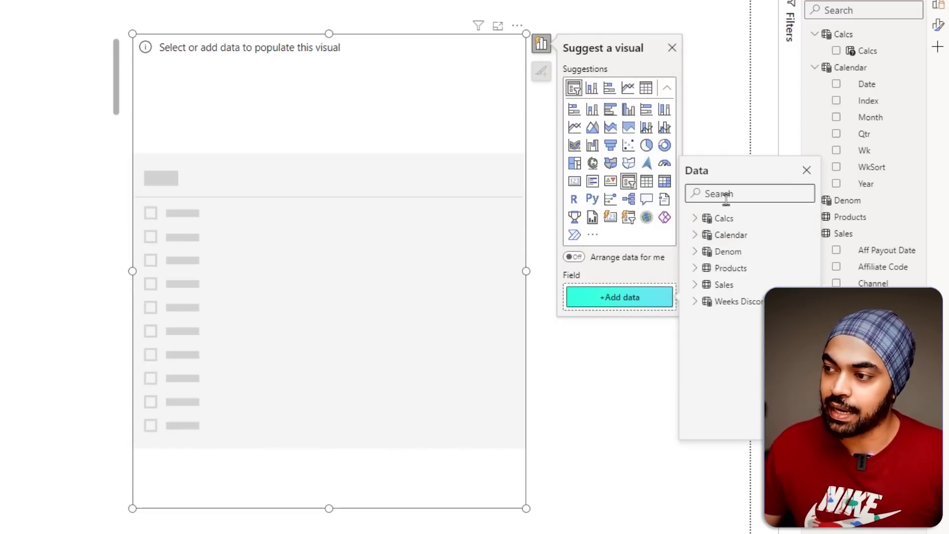
{"action": "type", "text": "year"}
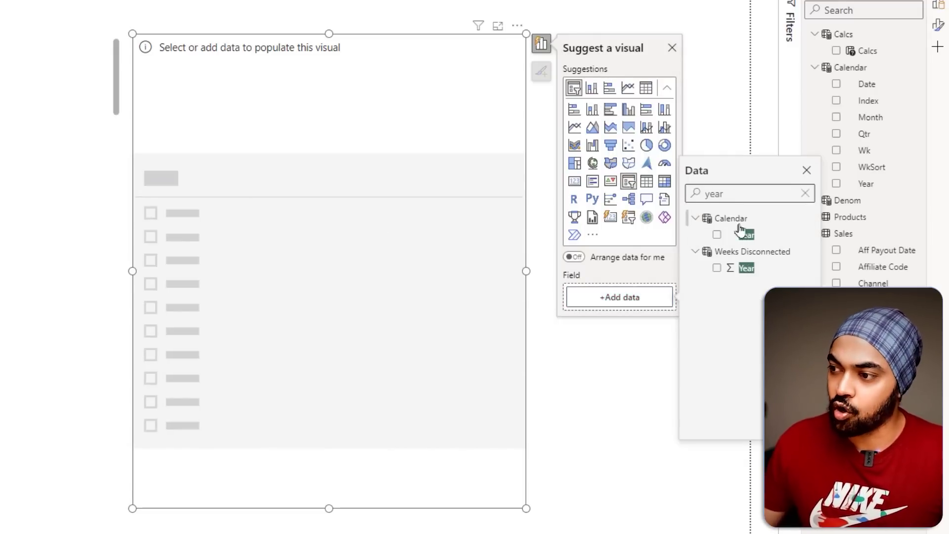
{"action": "left_click", "coordinate": [717, 268]}
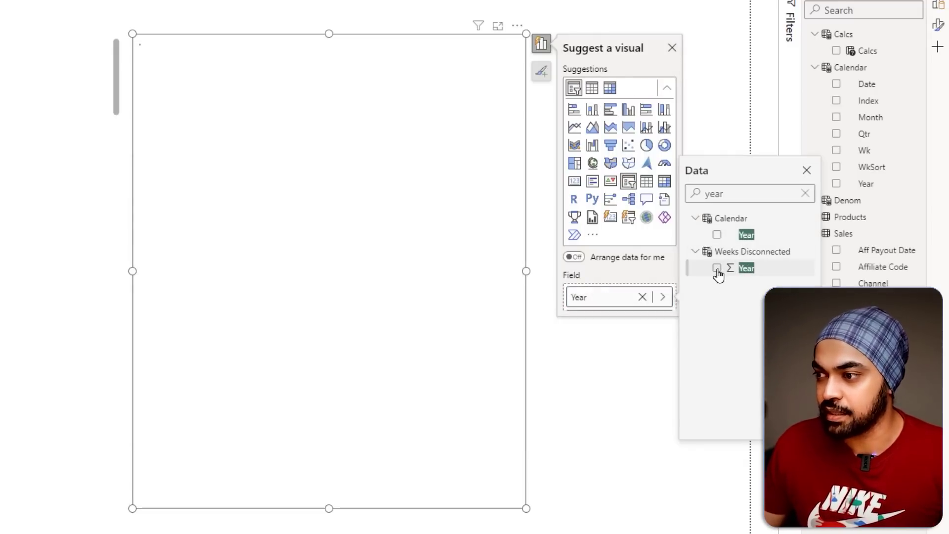
{"action": "double_click", "coordinate": [740, 194]}
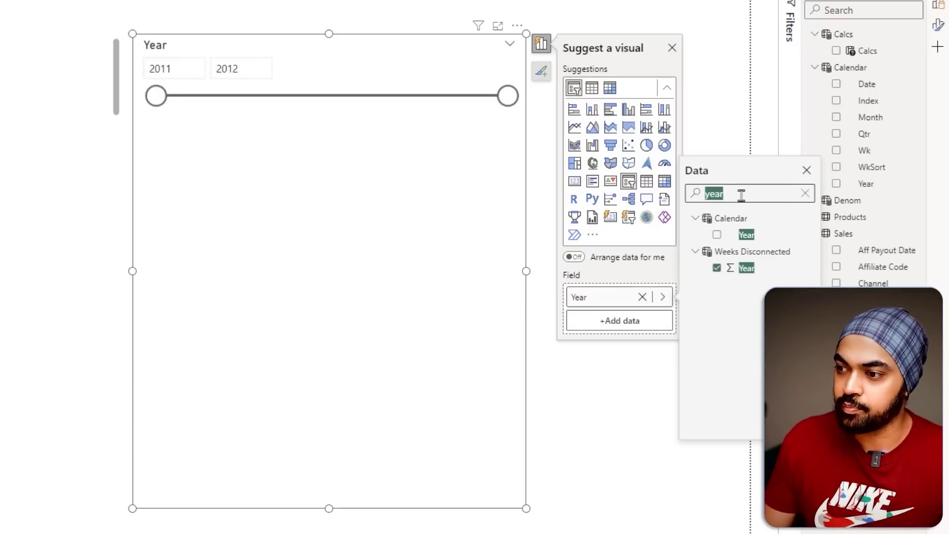
{"action": "type", "text": "wee"}
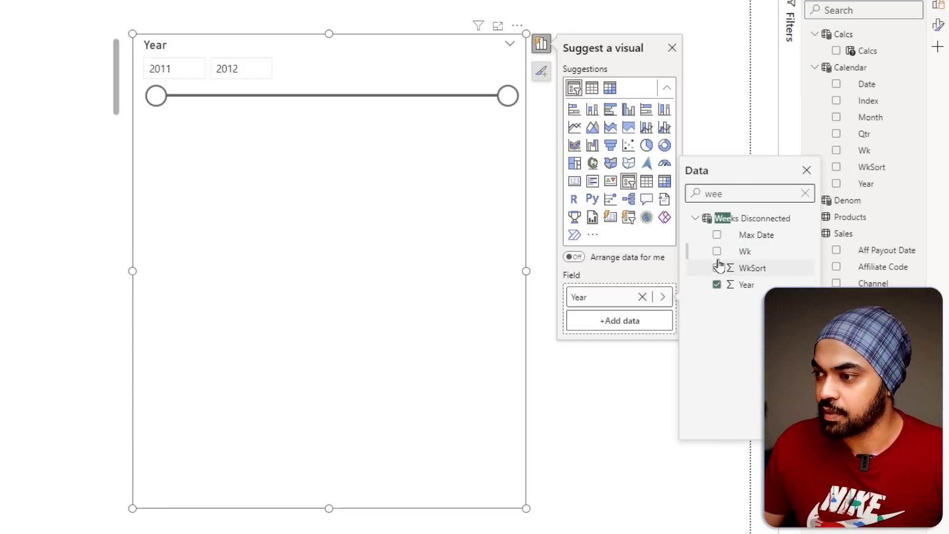
{"action": "left_click", "coordinate": [717, 252]}
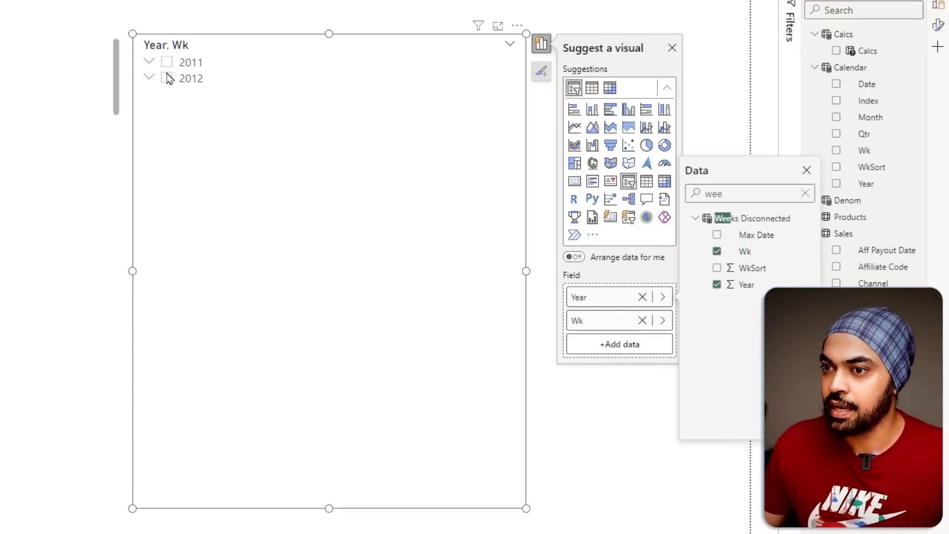
{"action": "left_click", "coordinate": [247, 79]}
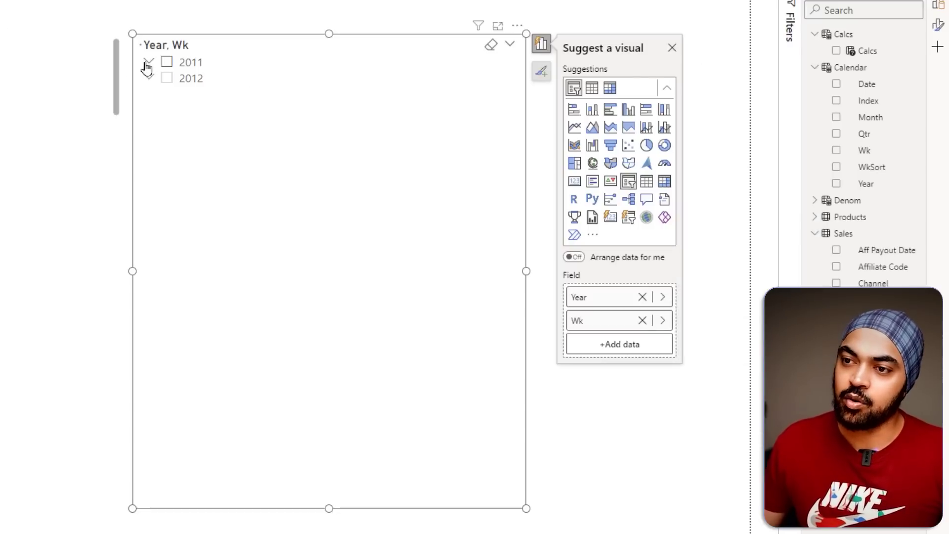
{"action": "left_click", "coordinate": [149, 62]}
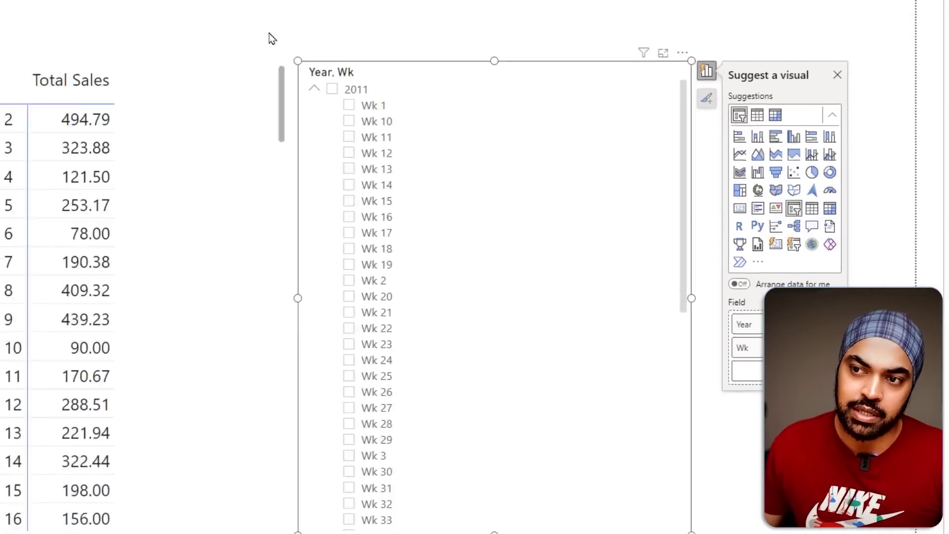
Sort the Weeks Disconnected Wk column by WkSort, then return to the report.
{"action": "left_click", "coordinate": [19, 79]}
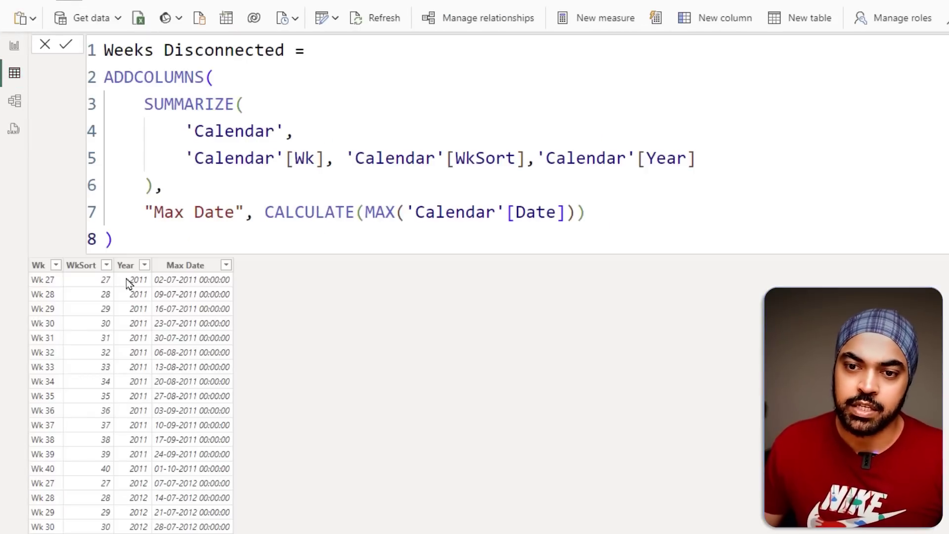
{"action": "left_click", "coordinate": [43, 267]}
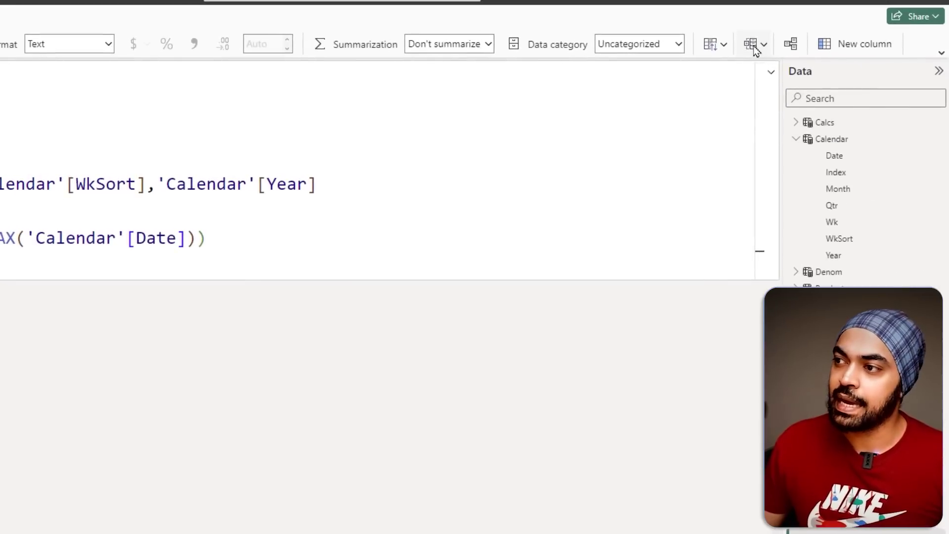
{"action": "left_click", "coordinate": [711, 44]}
{"action": "left_click", "coordinate": [720, 119]}
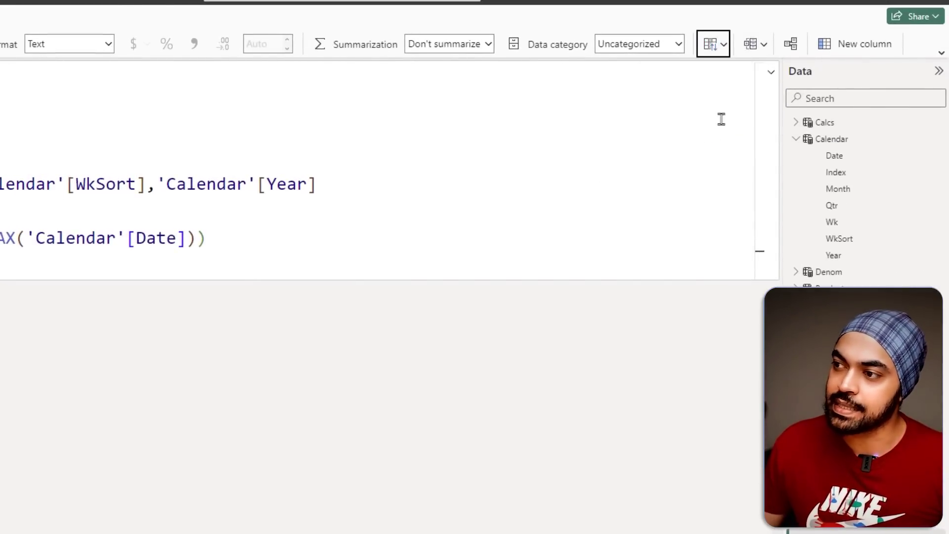
{"action": "left_click", "coordinate": [15, 21]}
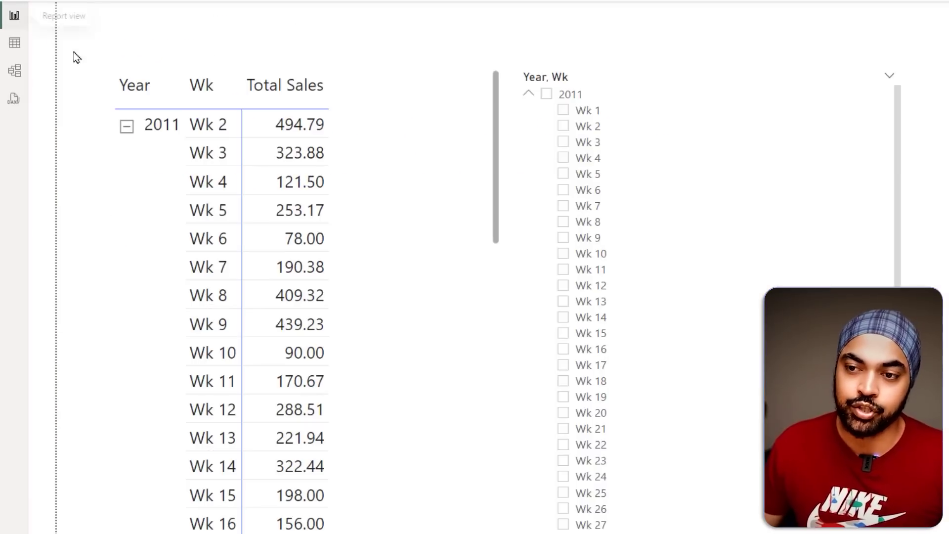
Single-select weeks in the slicer (Wk 5, Wk 7, then Wk 8) and mark the later weeks.
{"action": "left_click", "coordinate": [585, 177]}
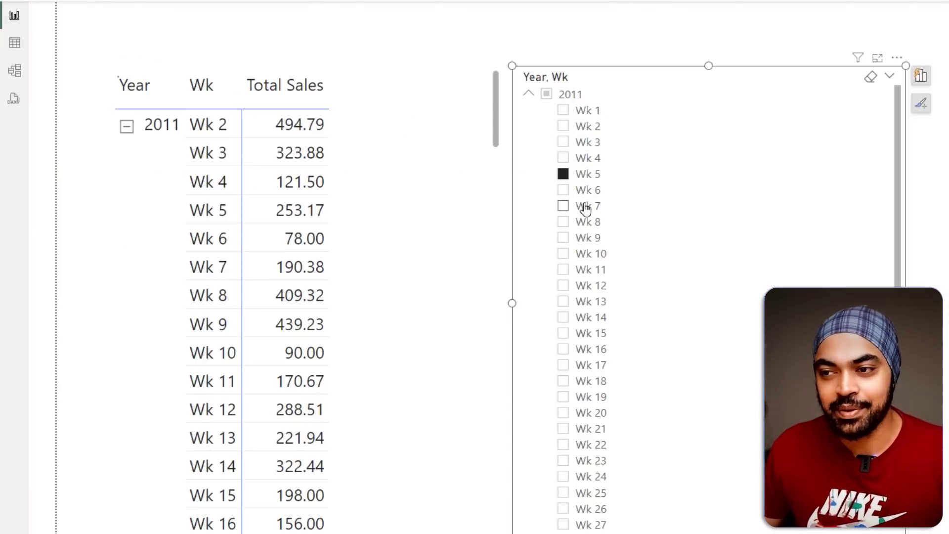
{"action": "left_click", "coordinate": [583, 207]}
{"action": "left_click", "coordinate": [584, 221]}
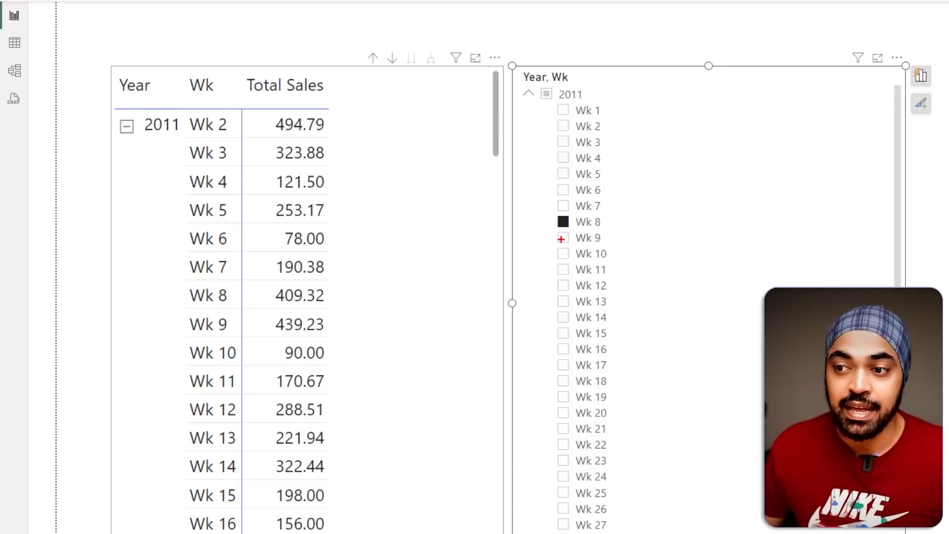
{"action": "left_click_drag", "start_coordinate": [523, 228], "coordinate": [633, 228]}
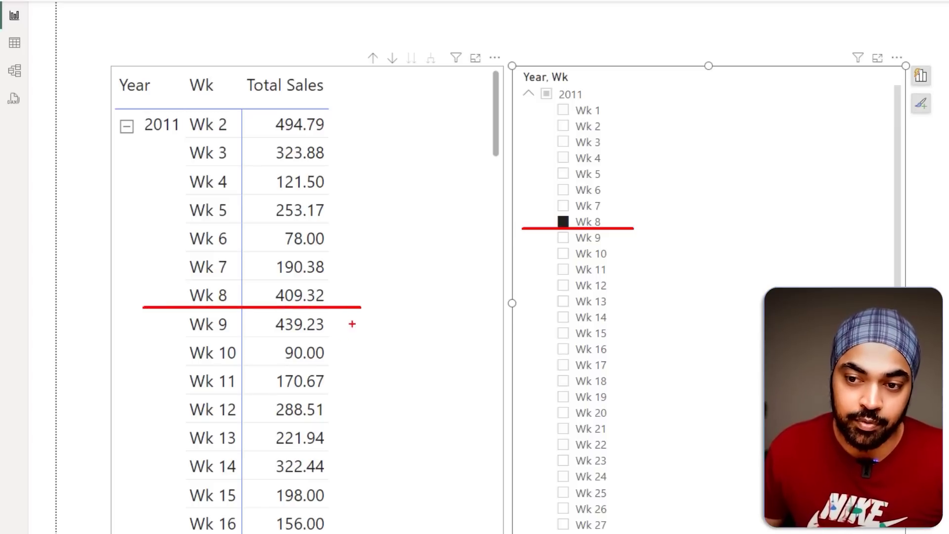
{"action": "mouse_move", "coordinate": [343, 331]}
{"action": "left_mouse_down"}
{"action": "mouse_move", "coordinate": [342, 391]}
{"action": "mouse_move", "coordinate": [354, 388]}
{"action": "left_mouse_up"}
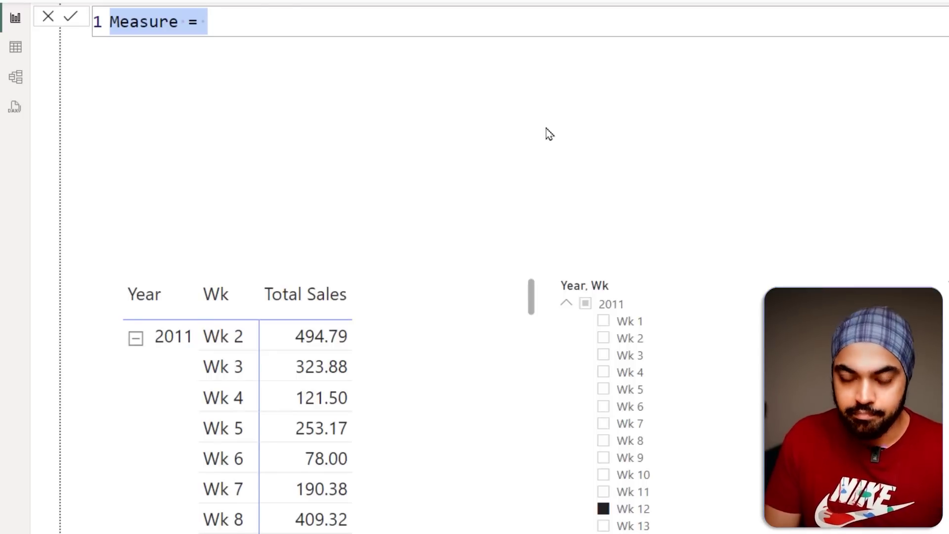
Name the new measure 'Sales Filtered =' and start its second line.
{"action": "type", "text": "sale"}
{"action": "key", "text": "BackSpace"}
{"action": "key", "text": "BackSpace"}
{"action": "key", "text": "BackSpace"}
{"action": "key", "text": "BackSpace"}
{"action": "type", "text": "Sales"}
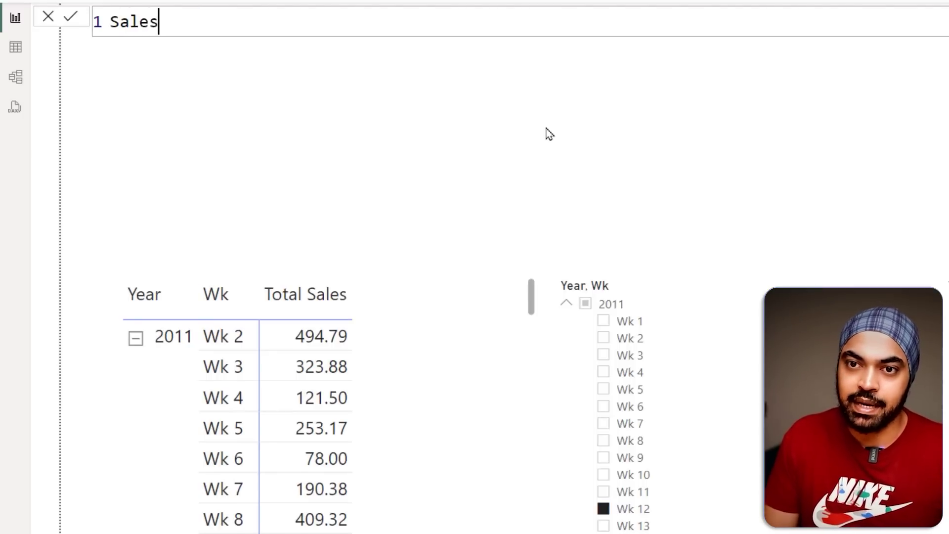
{"action": "type", "text": " Filterd"}
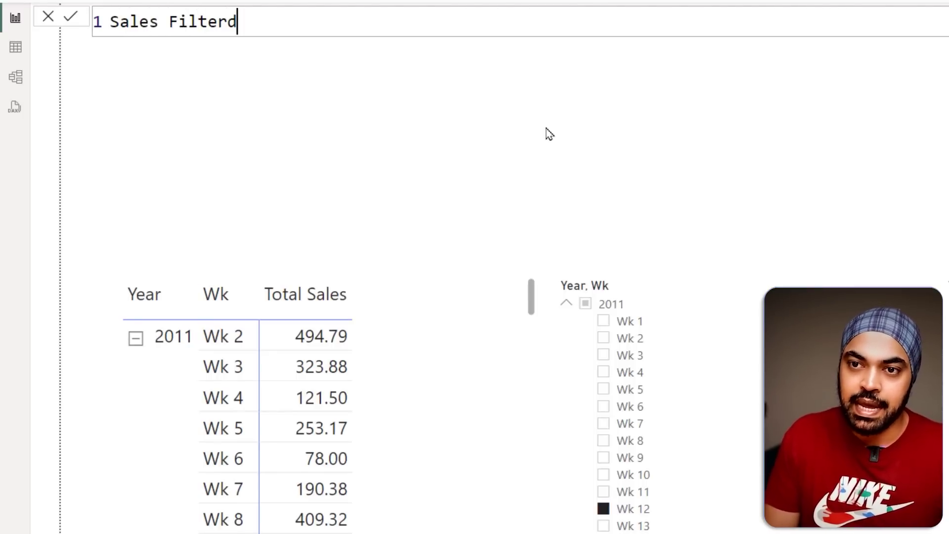
{"action": "key", "text": "BackSpace"}
{"action": "type", "text": "ed ="}
{"action": "key", "text": "Return"}
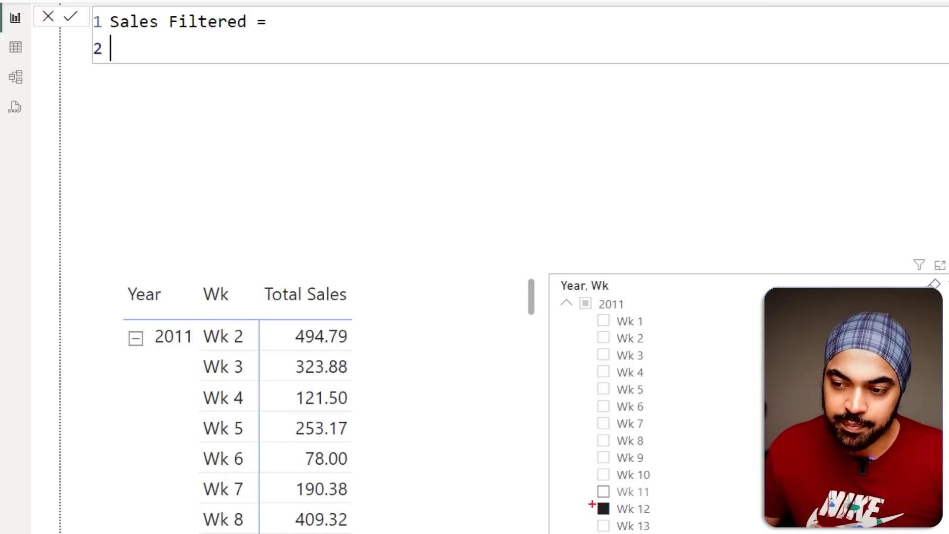
Highlight the Wk 12 slicer item and weeks 1 through 12, then clear annotations.
{"action": "mouse_move", "coordinate": [586, 499]}
{"action": "left_mouse_down"}
{"action": "mouse_move", "coordinate": [622, 517]}
{"action": "mouse_move", "coordinate": [668, 519]}
{"action": "left_mouse_up"}
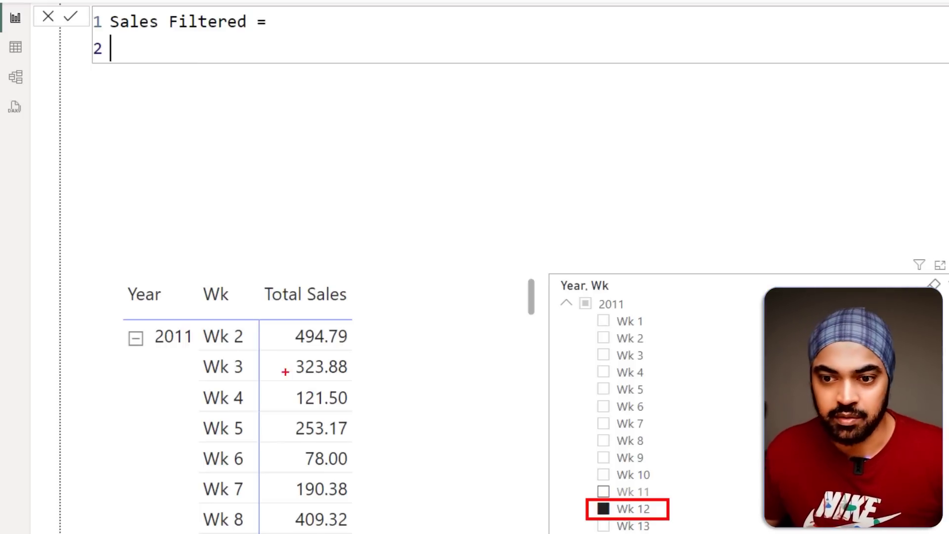
{"action": "mouse_move", "coordinate": [144, 365]}
{"action": "left_mouse_down"}
{"action": "mouse_move", "coordinate": [155, 349]}
{"action": "mouse_move", "coordinate": [217, 353]}
{"action": "left_mouse_up"}
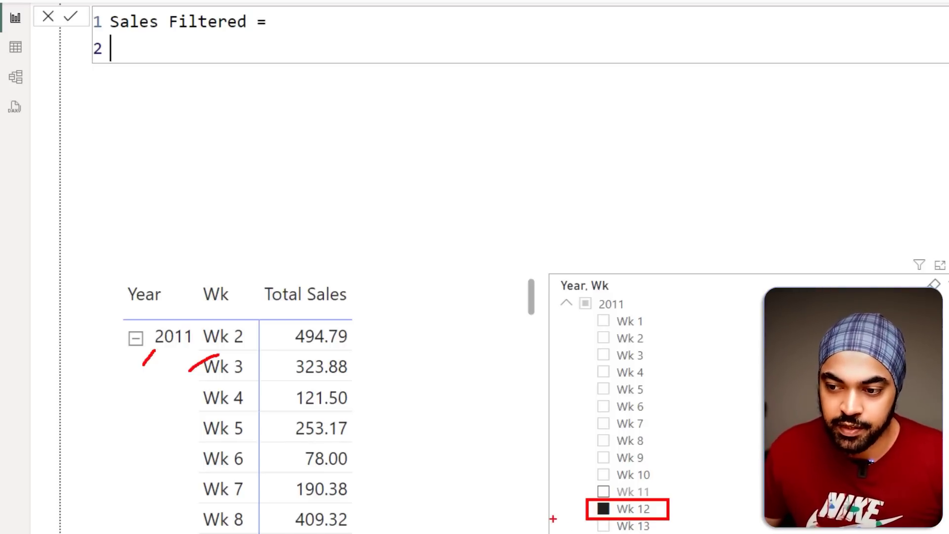
{"action": "left_click_drag", "start_coordinate": [553, 519], "coordinate": [684, 517]}
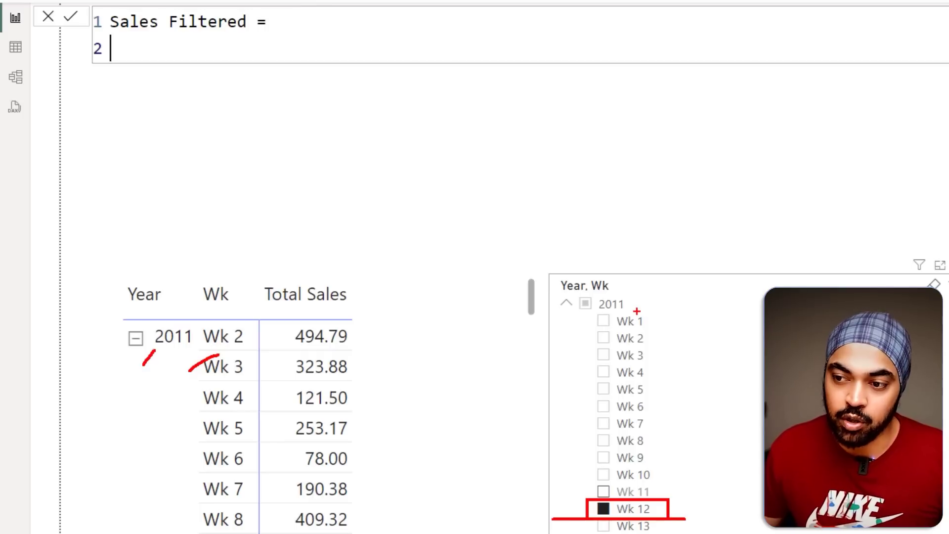
{"action": "mouse_move", "coordinate": [636, 312]}
{"action": "left_mouse_down"}
{"action": "mouse_move", "coordinate": [653, 320]}
{"action": "mouse_move", "coordinate": [655, 511]}
{"action": "left_mouse_up"}
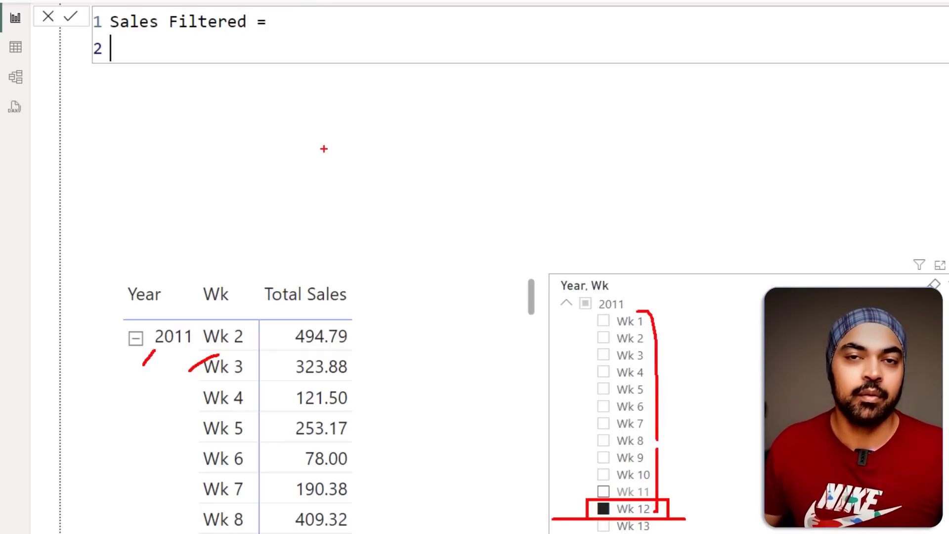
{"action": "key", "text": "Escape"}
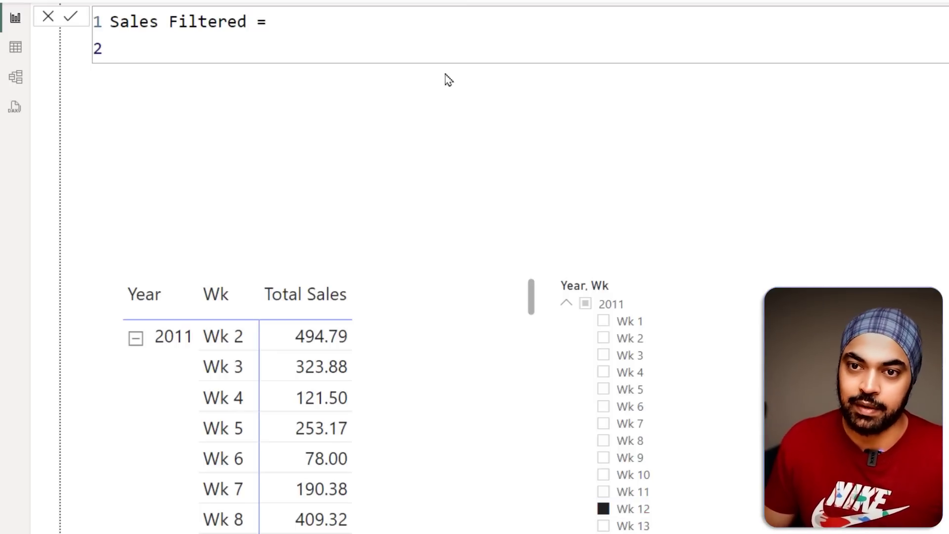
Define VAR MaxWeekDate = SELECTEDVALUE('Weeks Disconnected'[Max Date]) in the measure.
{"action": "type", "text": "sele"}
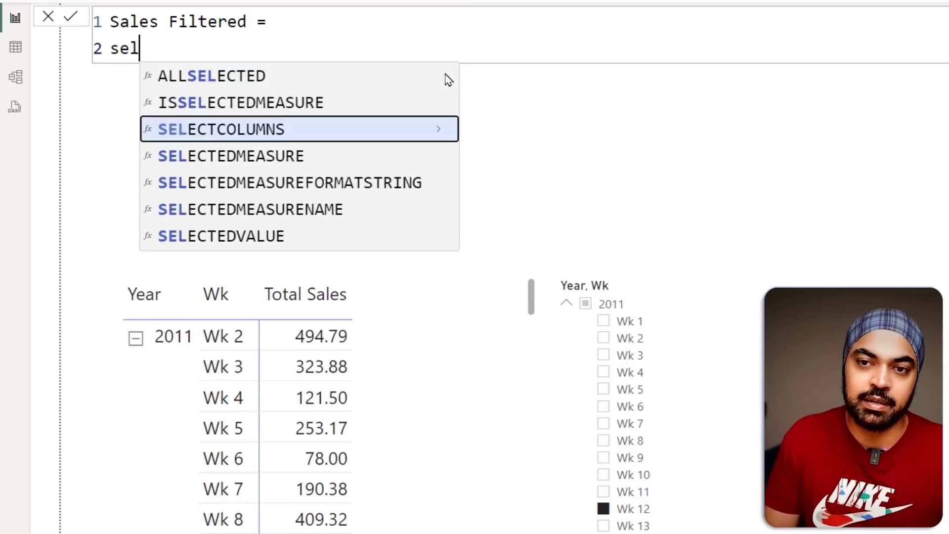
{"action": "key", "text": "BackSpace"}
{"action": "key", "text": "BackSpace"}
{"action": "key", "text": "BackSpace"}
{"action": "key", "text": "BackSpace"}
{"action": "type", "text": "VAR "}
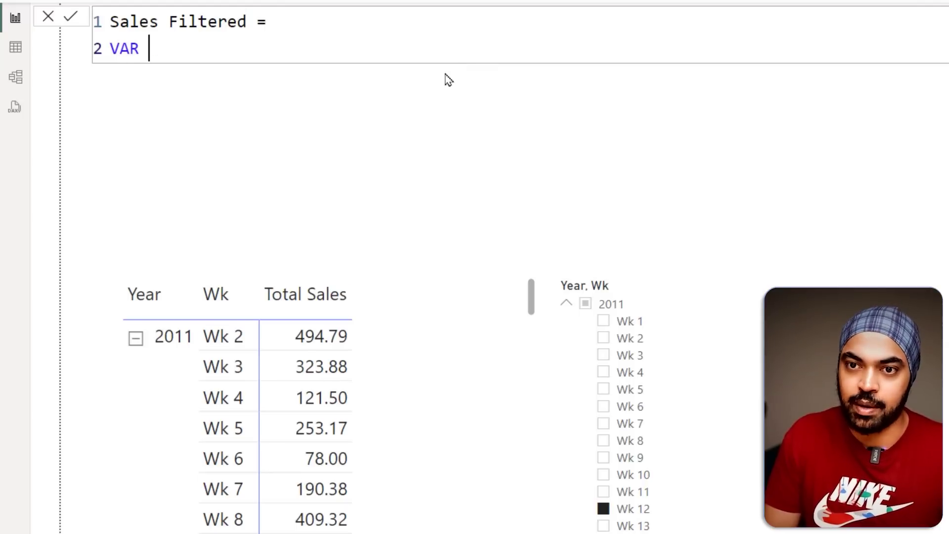
{"action": "type", "text": "Max"}
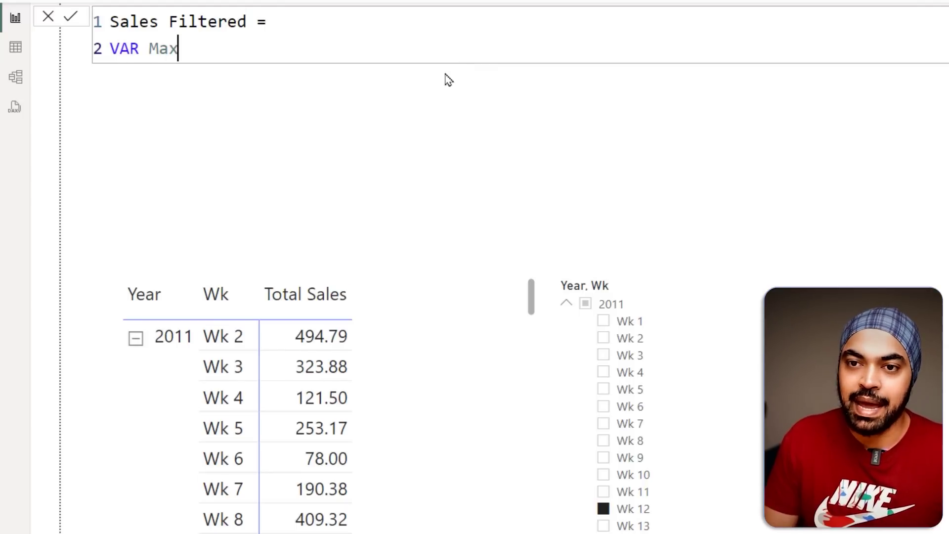
{"action": "type", "text": "WeekDate "}
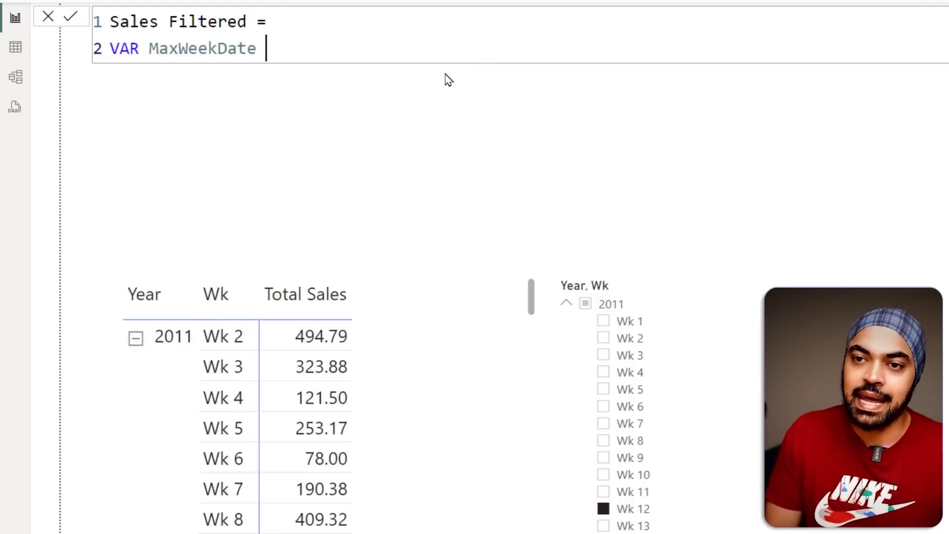
{"action": "type", "text": "= "}
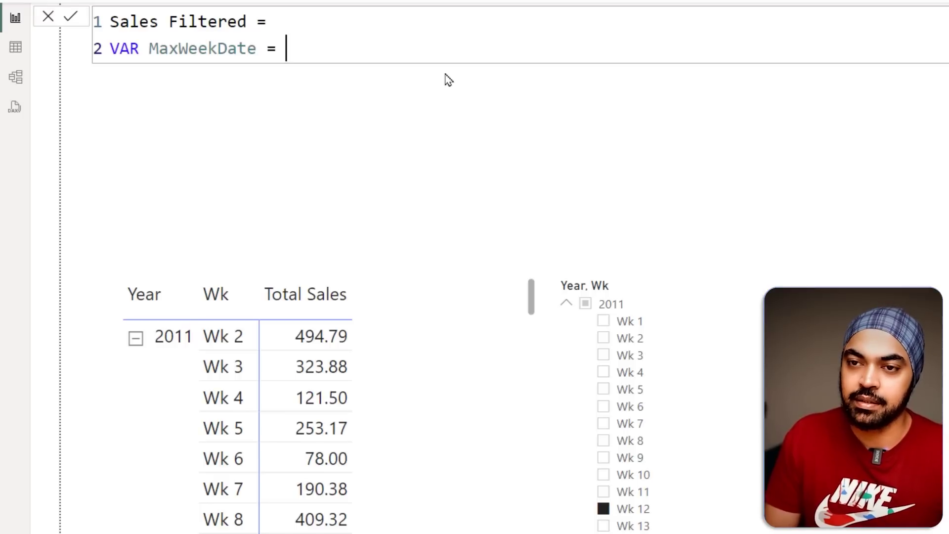
{"action": "type", "text": "sele"}
{"action": "key", "text": "Down"}
{"action": "key", "text": "Down"}
{"action": "key", "text": "Down"}
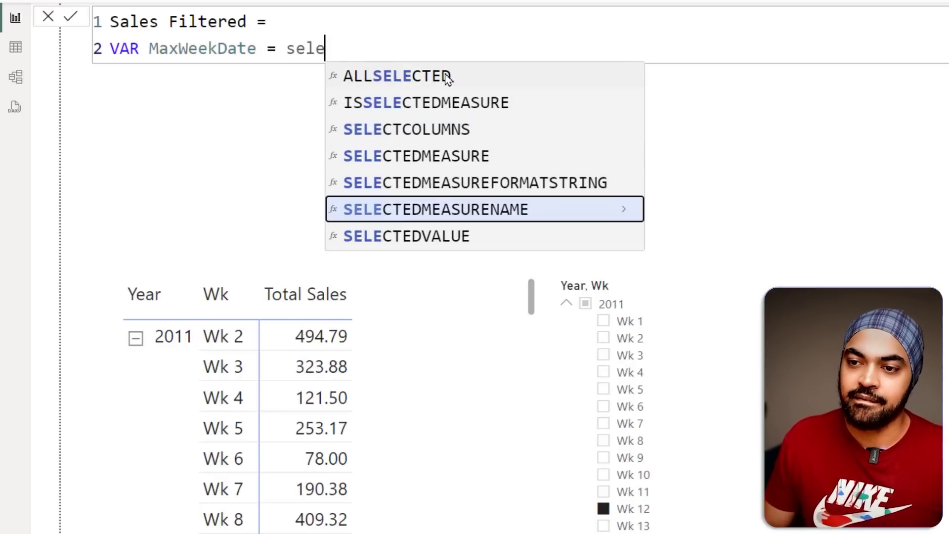
{"action": "key", "text": "Down"}
{"action": "key", "text": "Tab"}
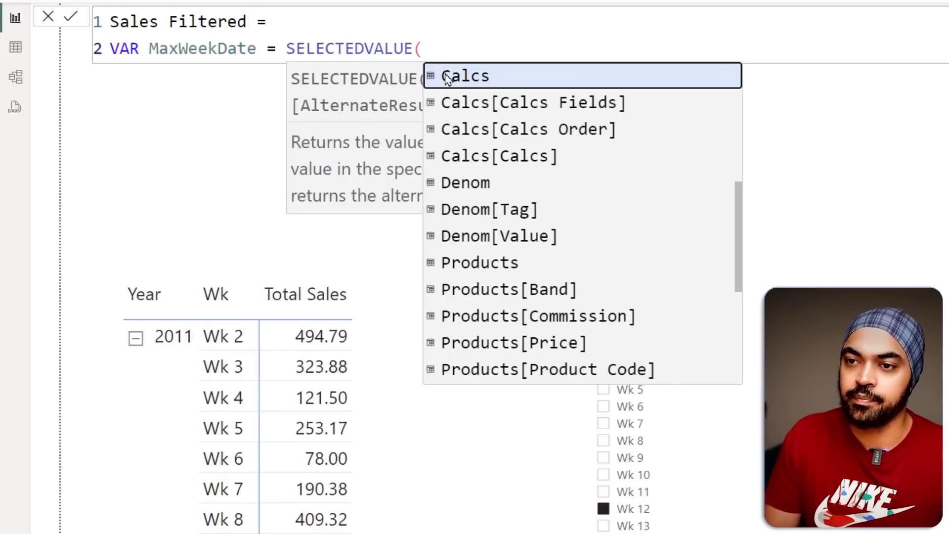
{"action": "type", "text": "dis"}
{"action": "key", "text": "Down"}
{"action": "key", "text": "Down"}
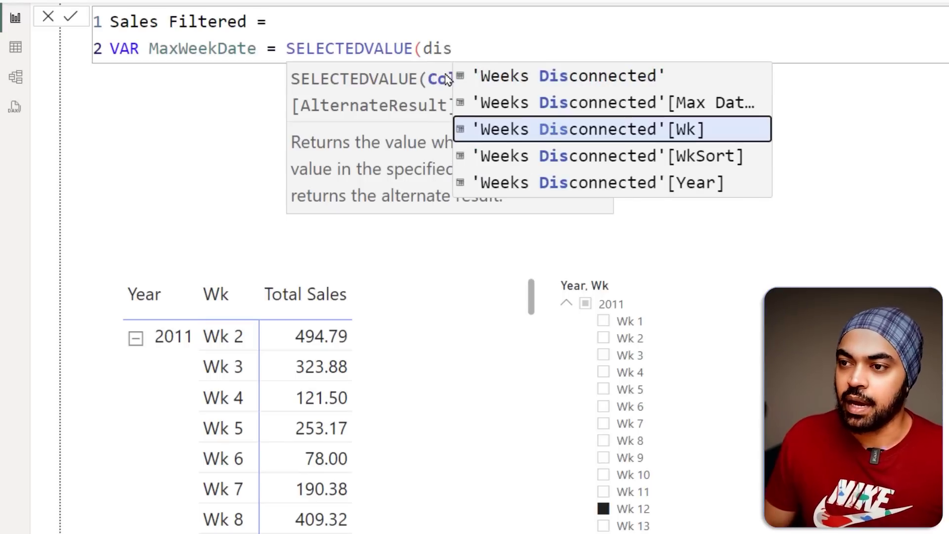
{"action": "key", "text": "Up"}
{"action": "key", "text": "Tab"}
{"action": "type", "text": ")"}
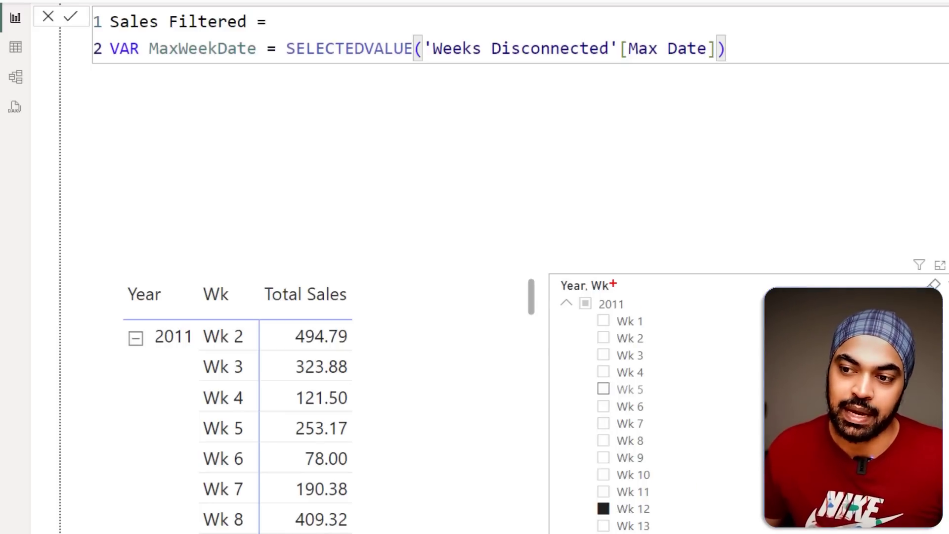
{"action": "left_click_drag", "start_coordinate": [571, 282], "coordinate": [591, 268]}
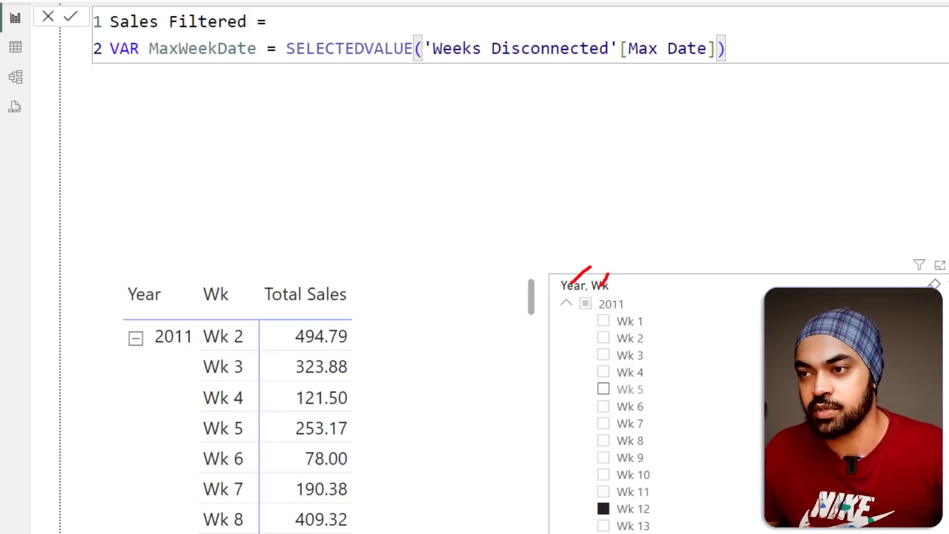
{"action": "key", "text": "Escape"}
Add RETURN FILTER( with ALL('Calendar'[Date]) as its table argument.
{"action": "key", "text": "shift+Return"}
{"action": "type", "text": "RETURN"}
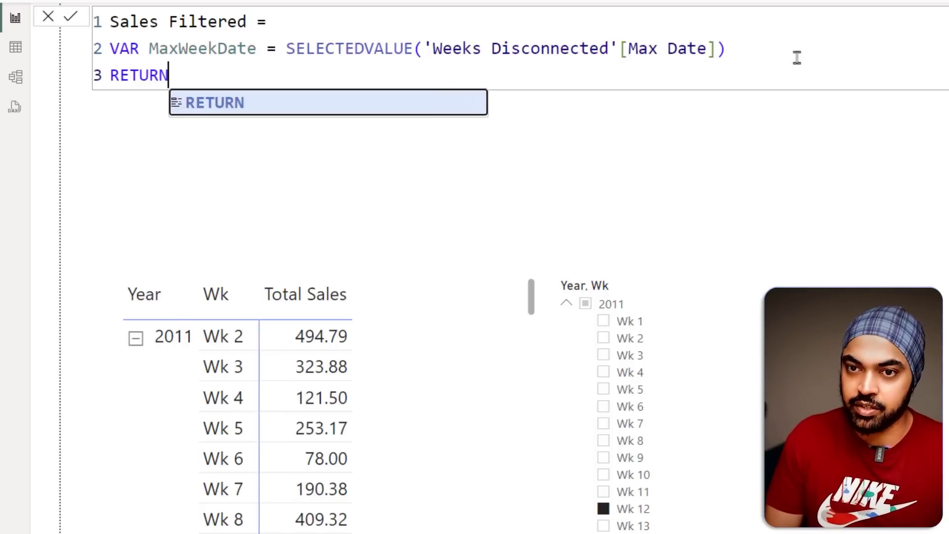
{"action": "key", "text": "shift+Return"}
{"action": "key", "text": "Tab"}
{"action": "type", "text": "fil"}
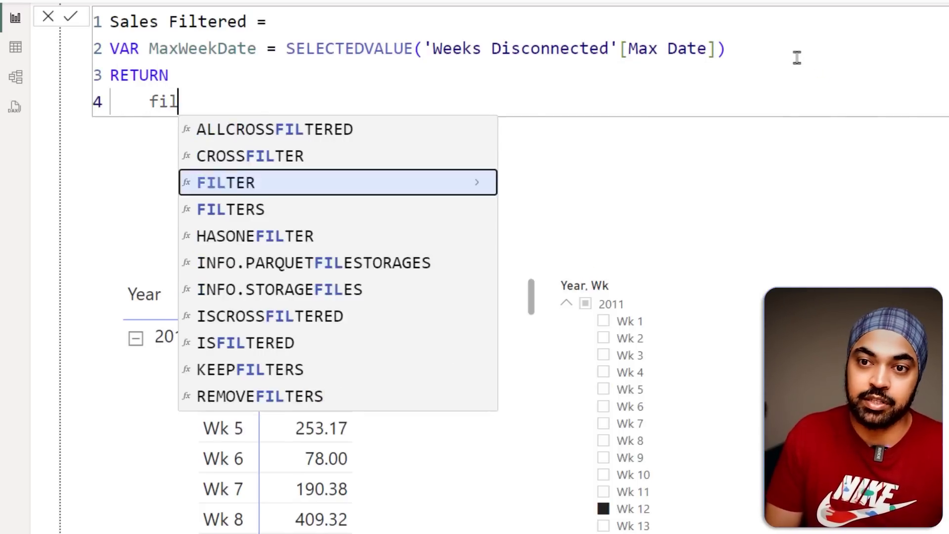
{"action": "key", "text": "Tab"}
{"action": "key", "text": "shift+Return"}
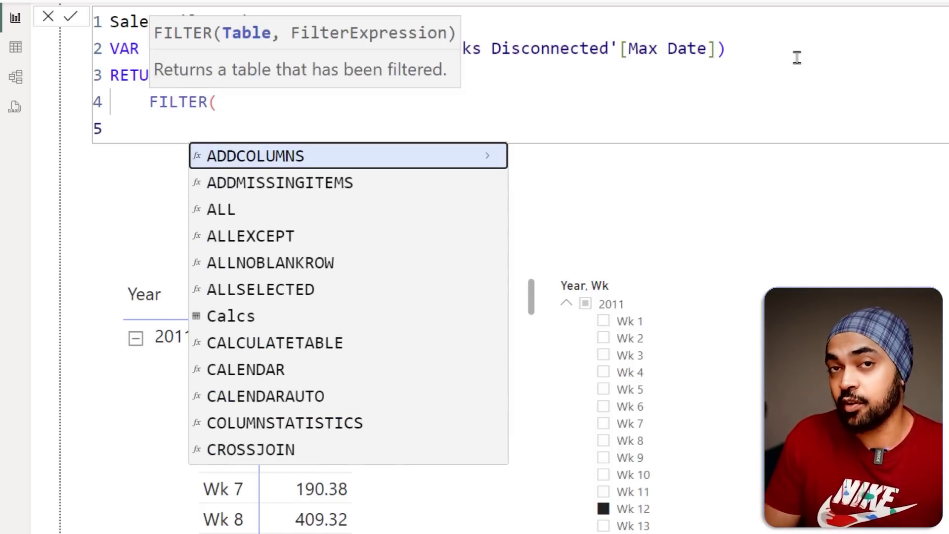
{"action": "type", "text": "alll"}
{"action": "key", "text": "Tab"}
{"action": "type", "text": "c"}
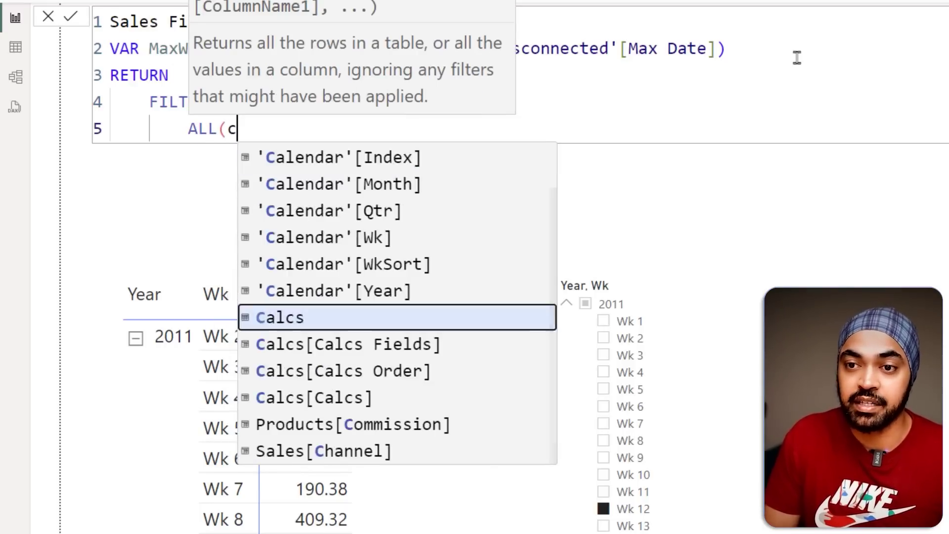
{"action": "type", "text": "el"}
{"action": "key", "text": "BackSpace"}
{"action": "key", "text": "BackSpace"}
{"action": "key", "text": "Tab"}
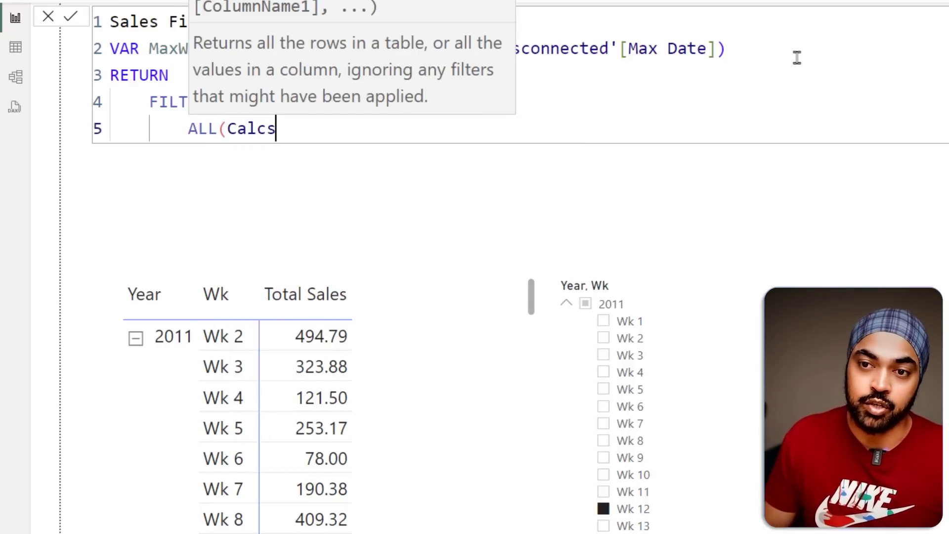
{"action": "key", "text": "BackSpace"}
{"action": "key", "text": "BackSpace"}
{"action": "key", "text": "Up"}
{"action": "key", "text": "Up"}
{"action": "key", "text": "Up"}
{"action": "key", "text": "Up"}
{"action": "key", "text": "Up"}
{"action": "key", "text": "Up"}
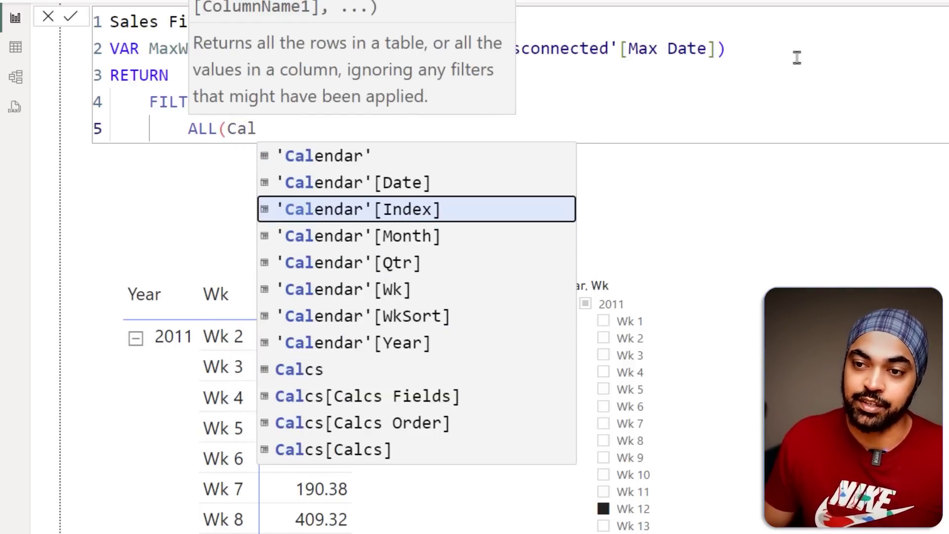
{"action": "key", "text": "Up"}
{"action": "key", "text": "Tab"}
{"action": "type", "text": ")"}
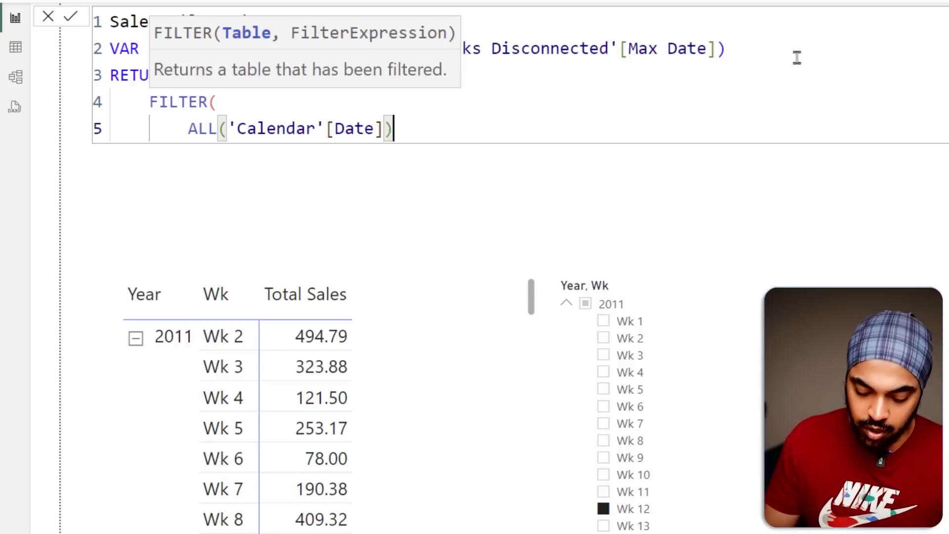
{"action": "type", "text": ","}
Complete the FILTER condition 'Calendar'[Date] <= MaxWeekDate and close the bracket.
{"action": "key", "text": "Return"}
{"action": "type", "text": "calen"}
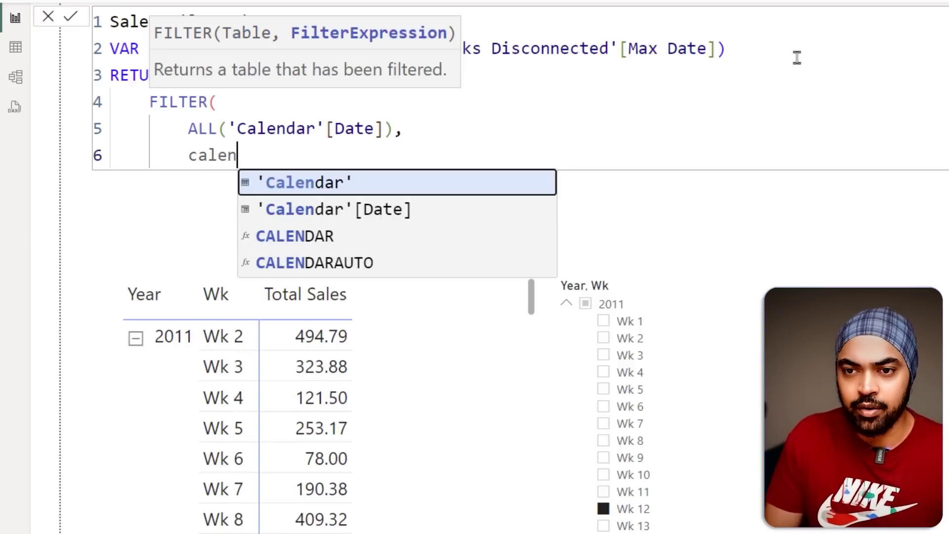
{"action": "key", "text": "Down"}
{"action": "key", "text": "Tab"}
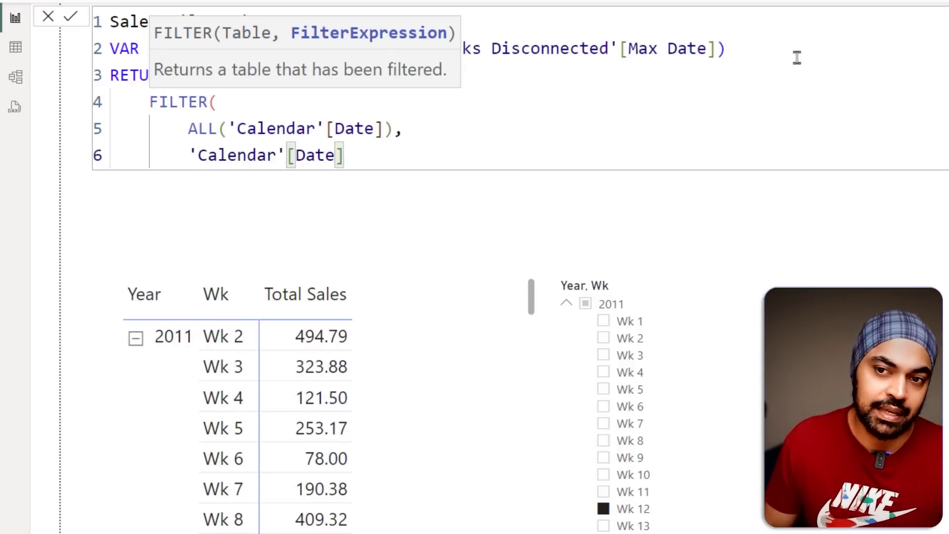
{"action": "type", "text": "<= "}
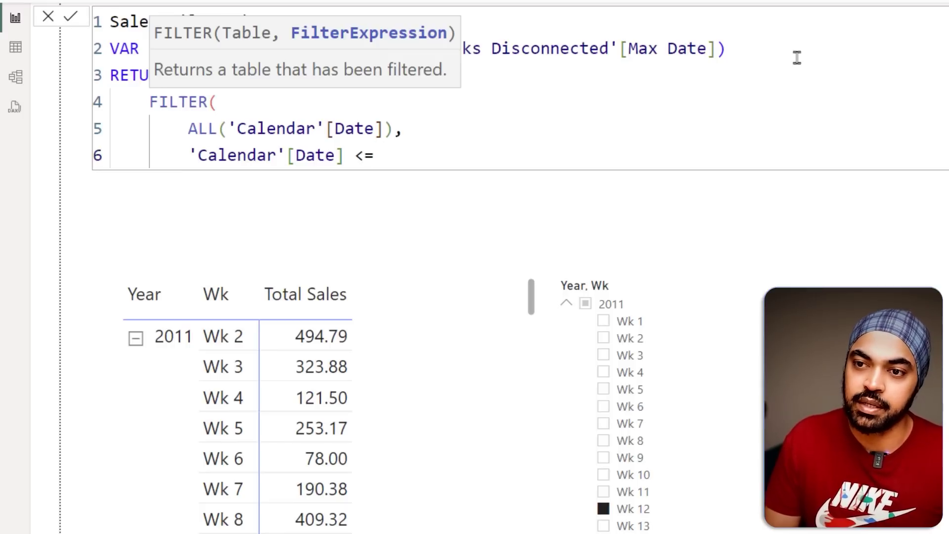
{"action": "type", "text": "max"}
{"action": "key", "text": "Down"}
{"action": "key", "text": "Down"}
{"action": "key", "text": "Down"}
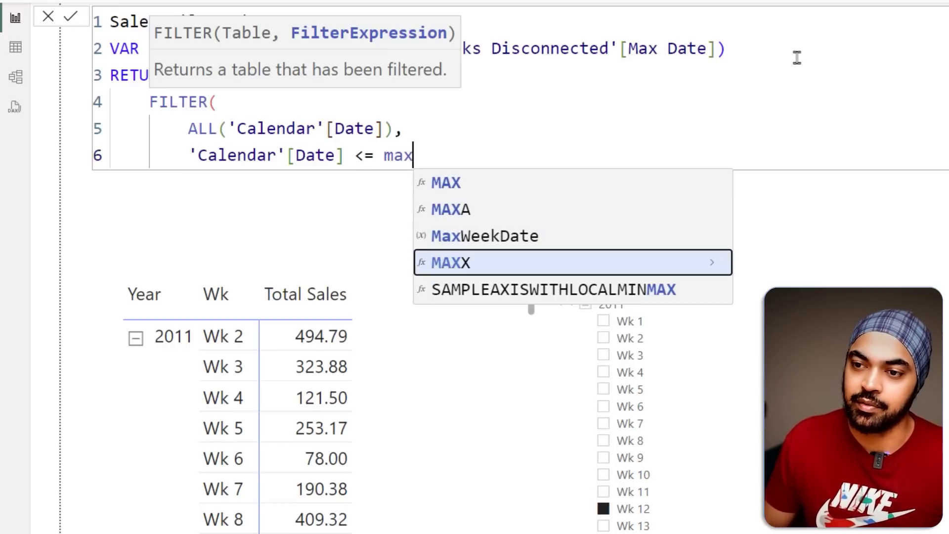
{"action": "key", "text": "Up"}
{"action": "key", "text": "Tab"}
{"action": "key", "text": "shift+Return"}
{"action": "type", "text": ")"}
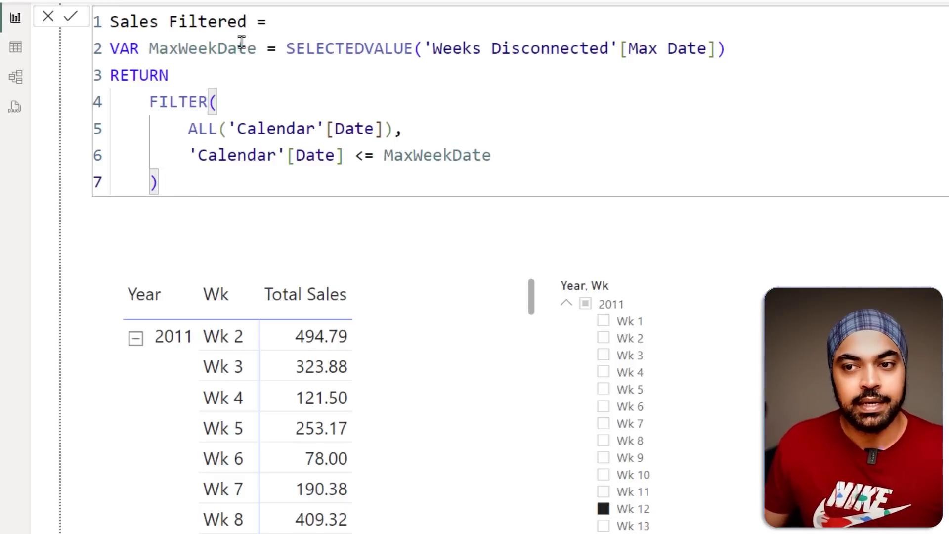
{"action": "mouse_move", "coordinate": [145, 91]}
{"action": "left_mouse_down"}
{"action": "mouse_move", "coordinate": [400, 200]}
{"action": "mouse_move", "coordinate": [506, 200]}
{"action": "left_mouse_up"}
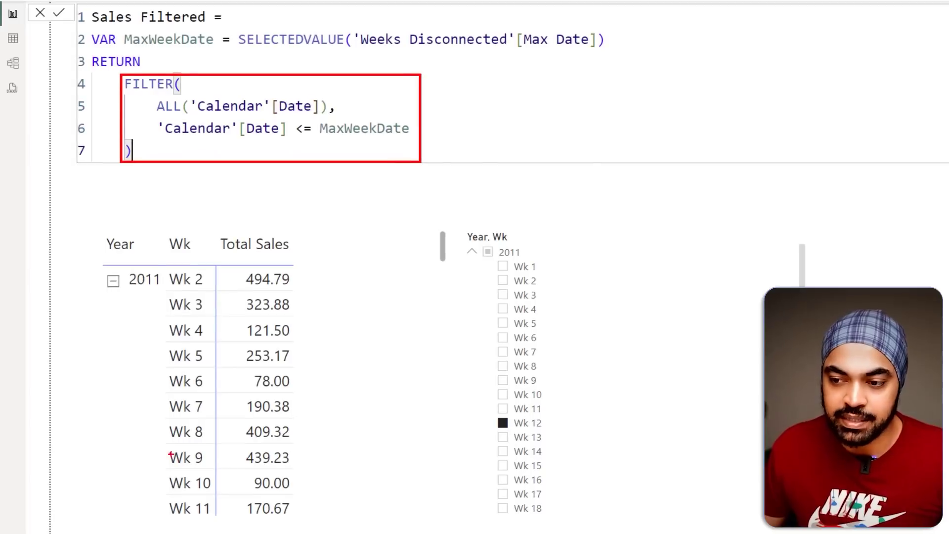
Insert CALCULATE( [Total Sales], after RETURN, above the FILTER expression.
{"action": "left_click_drag", "start_coordinate": [492, 414], "coordinate": [545, 430]}
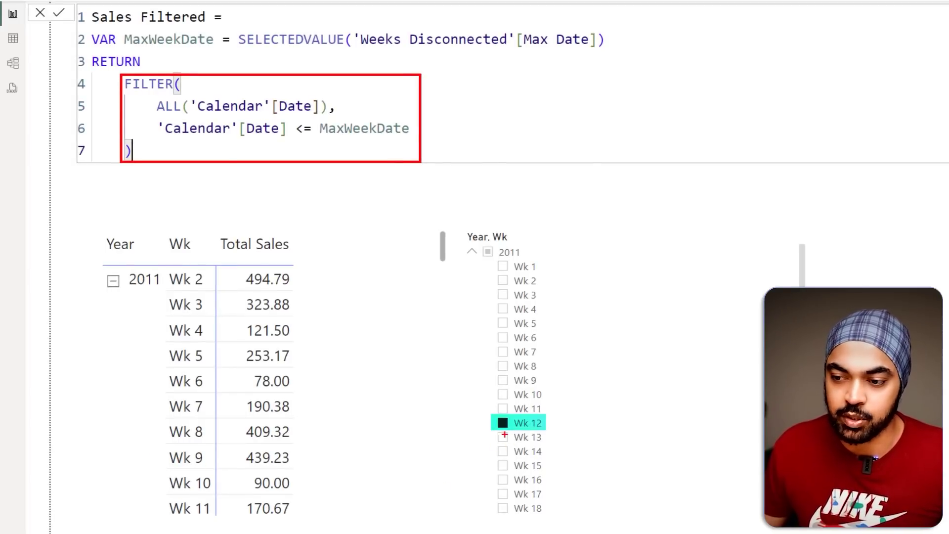
{"action": "left_click_drag", "start_coordinate": [140, 530], "coordinate": [305, 529]}
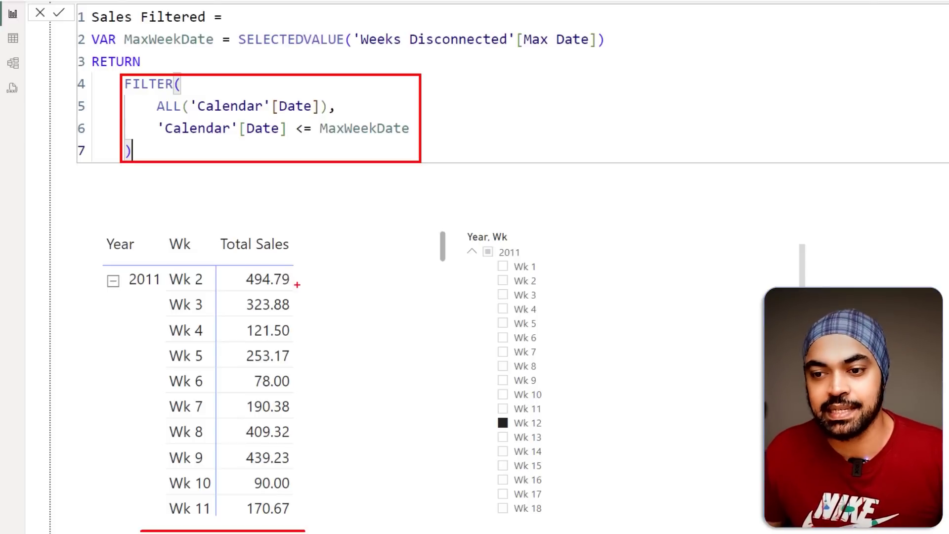
{"action": "left_click_drag", "start_coordinate": [292, 268], "coordinate": [295, 523]}
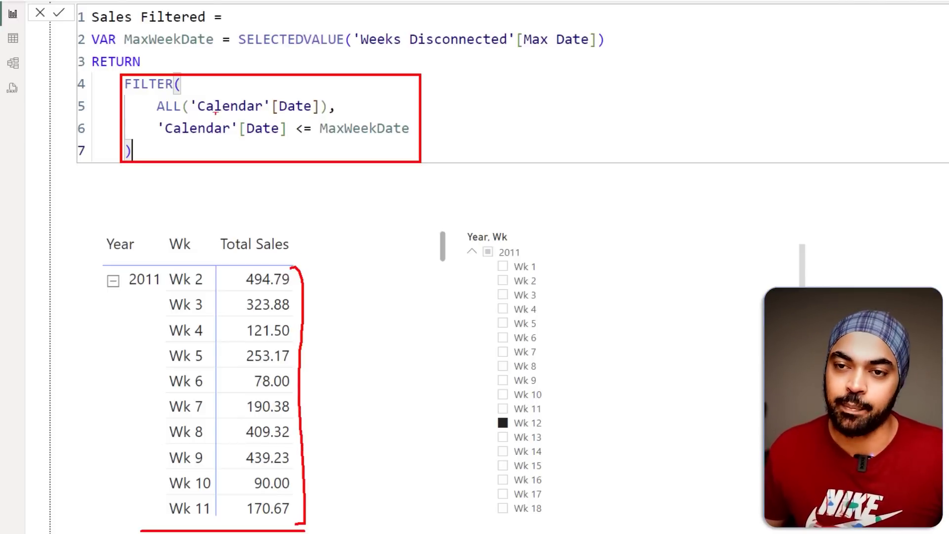
{"action": "key", "text": "Escape"}
{"action": "left_click", "coordinate": [185, 62]}
{"action": "key", "text": "Return"}
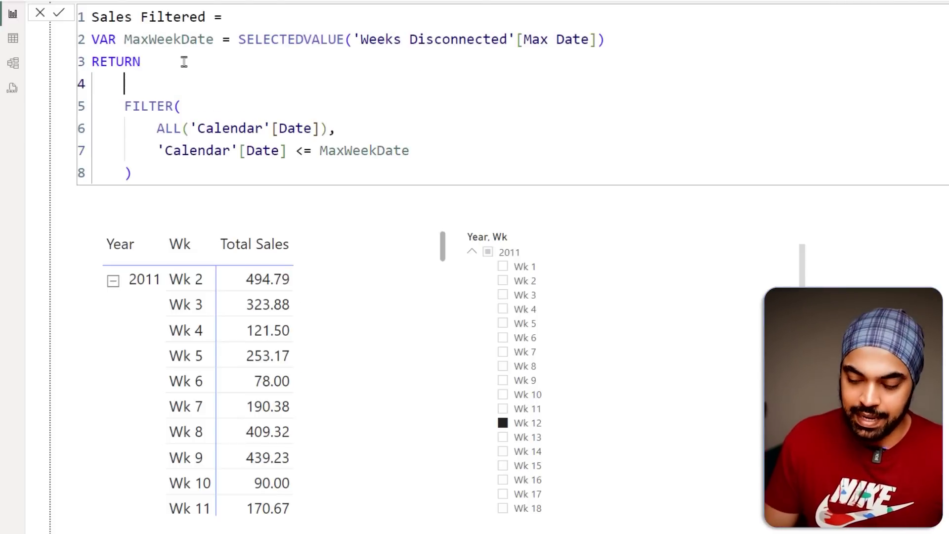
{"action": "type", "text": "cal"}
{"action": "key", "text": "Tab"}
{"action": "key", "text": "Return"}
{"action": "type", "text": "["}
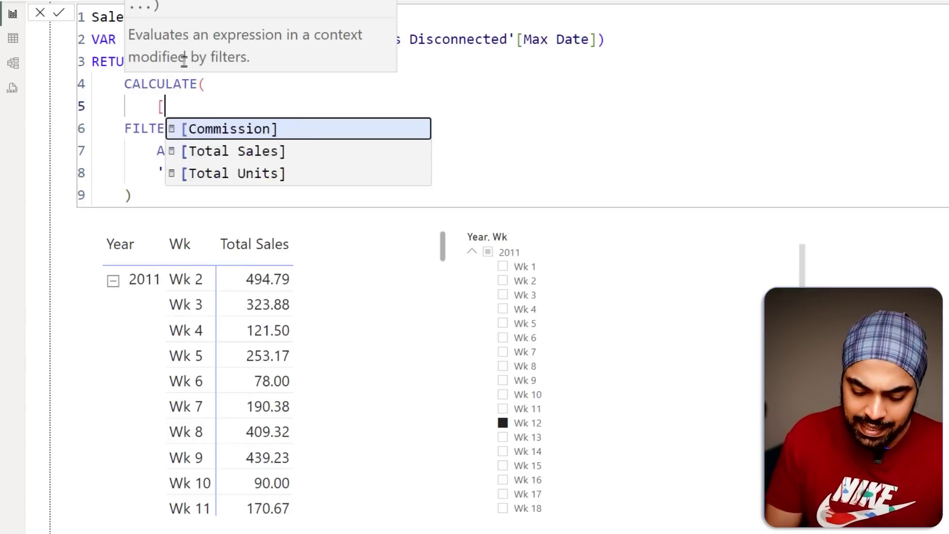
{"action": "key", "text": "Down"}
{"action": "key", "text": "Tab"}
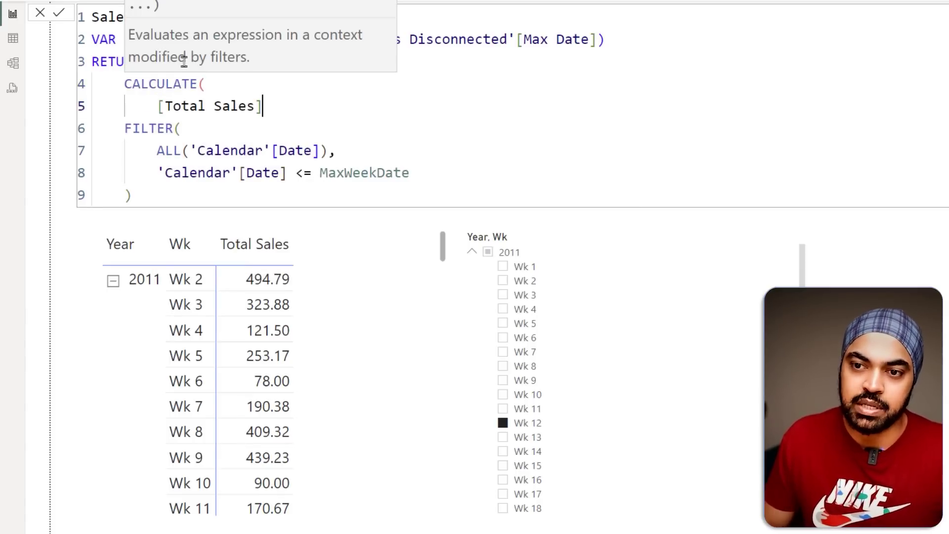
{"action": "type", "text": ","}
Indent the FILTER block under CALCULATE, close it, and add Sales Filtered to the table.
{"action": "key", "text": "Down"}
{"action": "key", "text": "Home"}
{"action": "key", "text": "Home"}
{"action": "key", "text": "Right"}
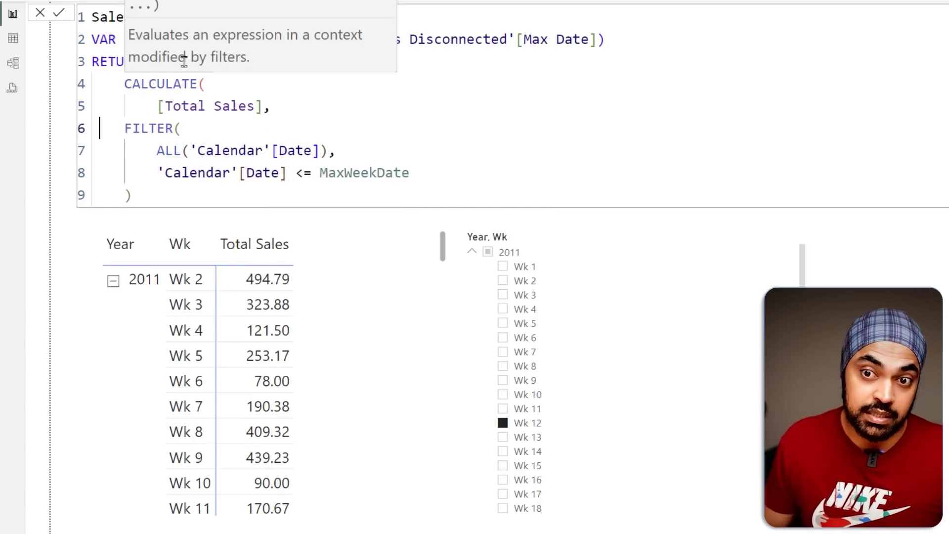
{"action": "key", "text": "End"}
{"action": "key", "text": "shift+Down"}
{"action": "key", "text": "shift+Down"}
{"action": "key", "text": "shift+Down"}
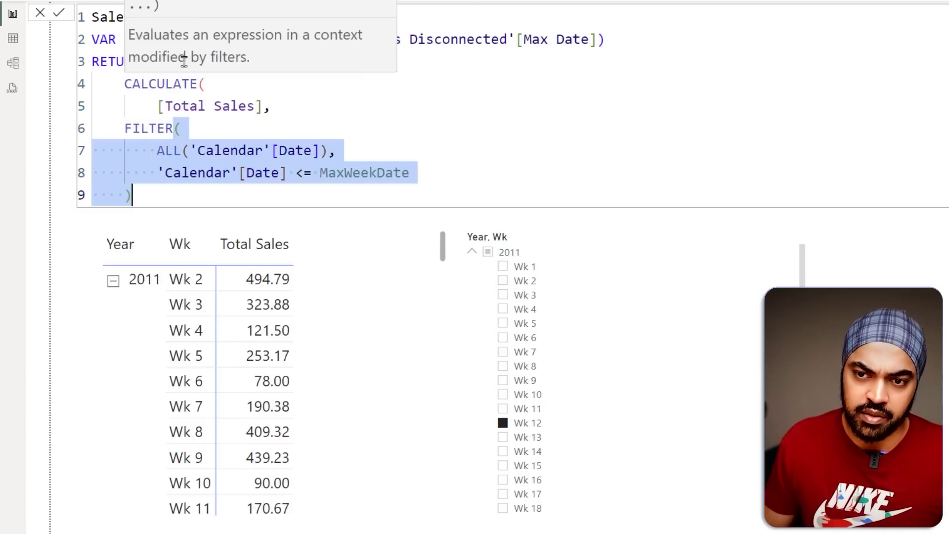
{"action": "key", "text": "Tab"}
{"action": "key", "text": "End"}
{"action": "key", "text": "Return"}
{"action": "type", "text": ")"}
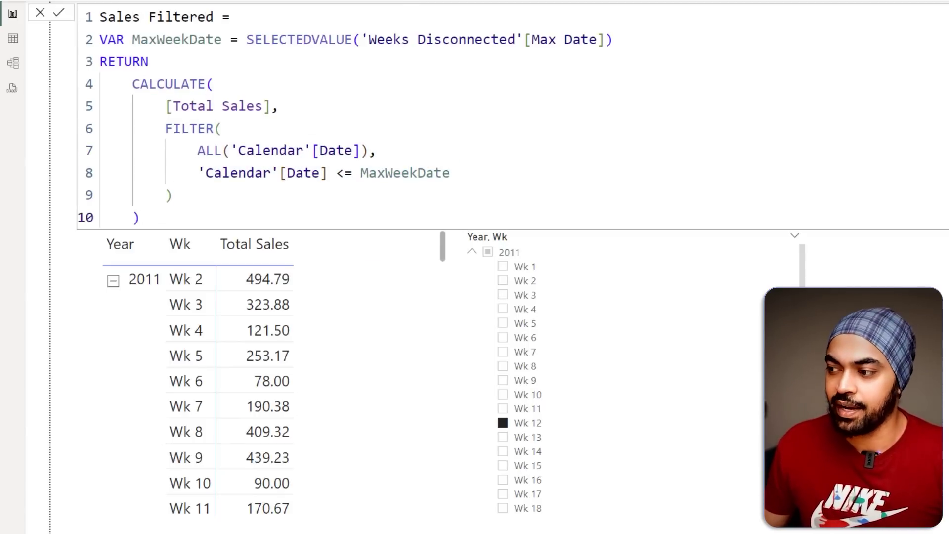
{"action": "left_click_drag", "start_coordinate": [632, 305], "coordinate": [434, 286]}
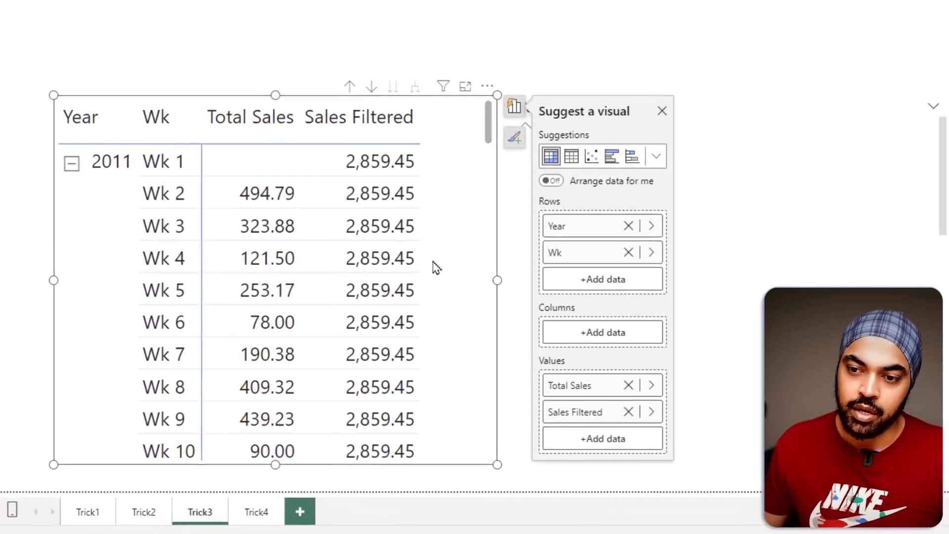
Pick Wk 1, then Wk 2, in the slicer and highlight the resulting Sales Filtered values.
{"action": "left_click", "coordinate": [519, 44]}
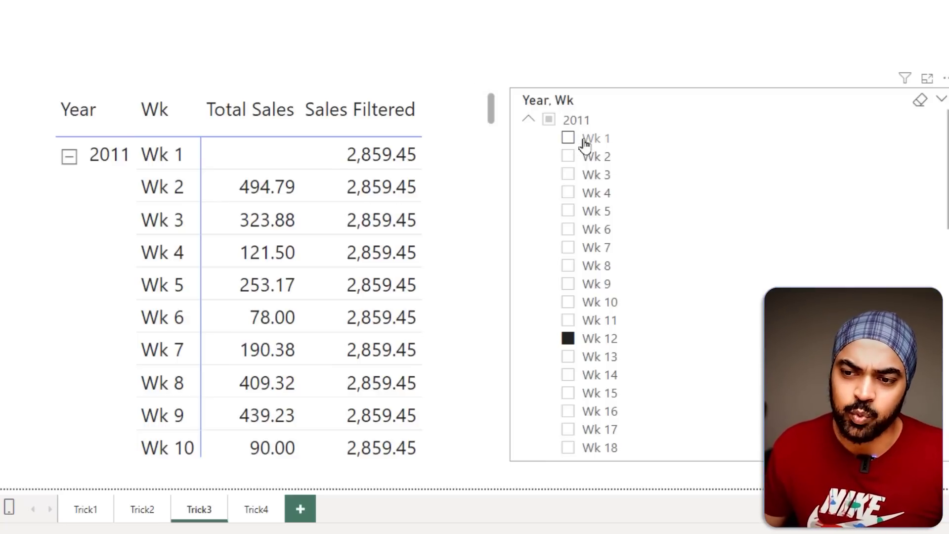
{"action": "left_click", "coordinate": [568, 139]}
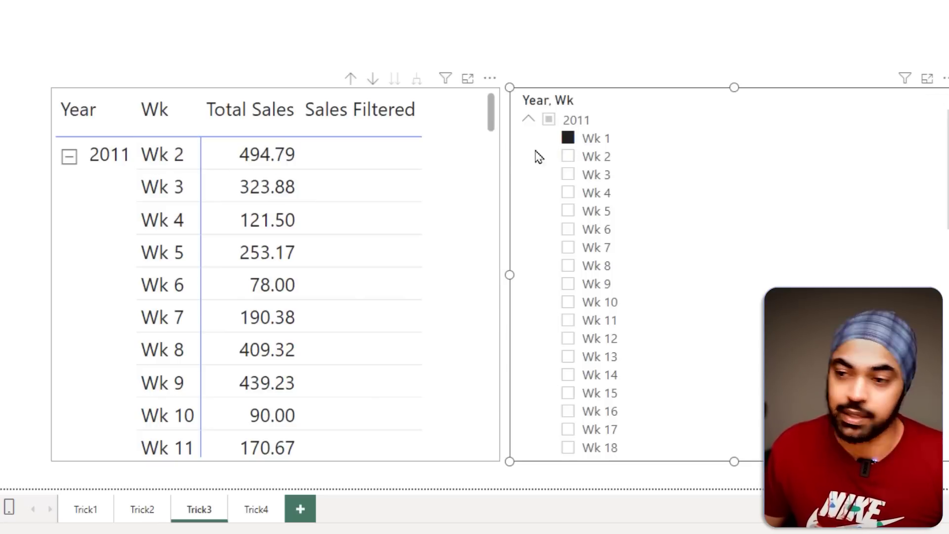
{"action": "left_click", "coordinate": [571, 158]}
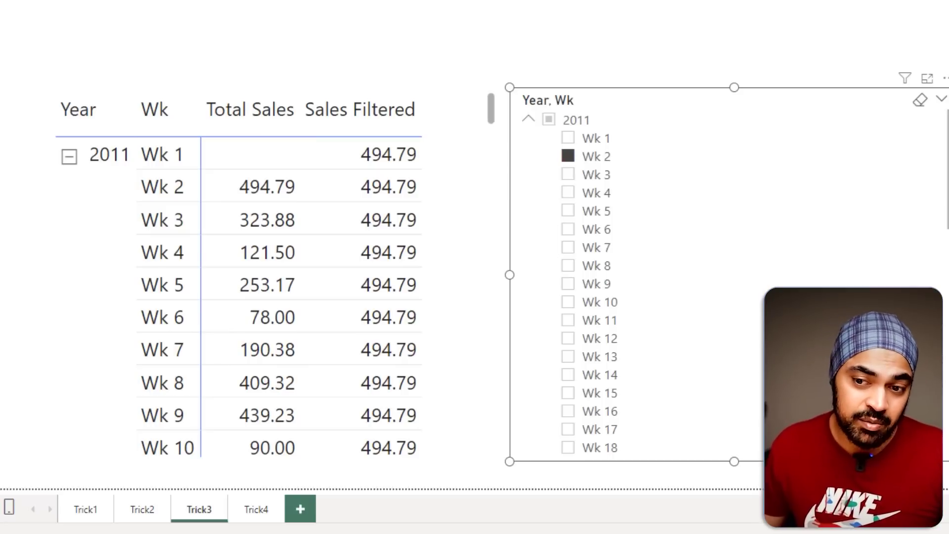
{"action": "left_click_drag", "start_coordinate": [294, 199], "coordinate": [306, 202]}
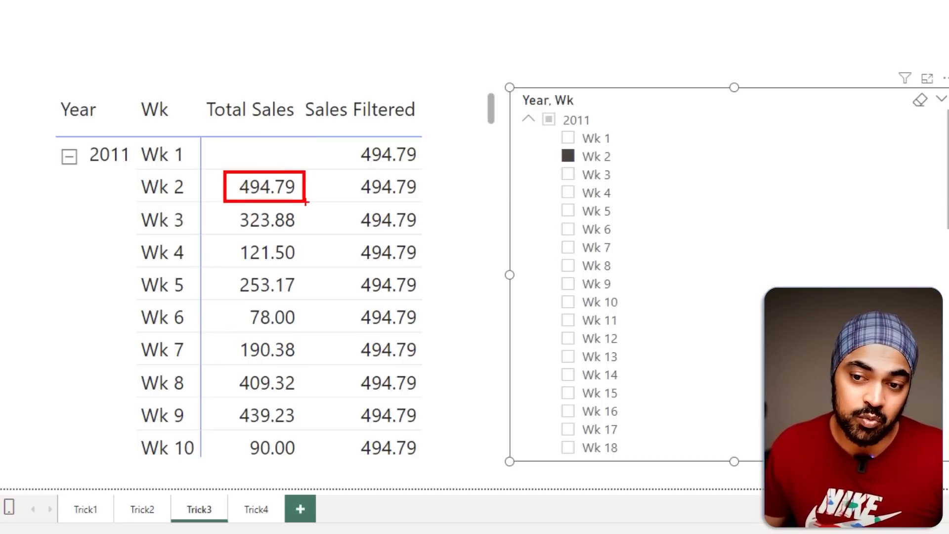
{"action": "left_click_drag", "start_coordinate": [424, 144], "coordinate": [427, 305]}
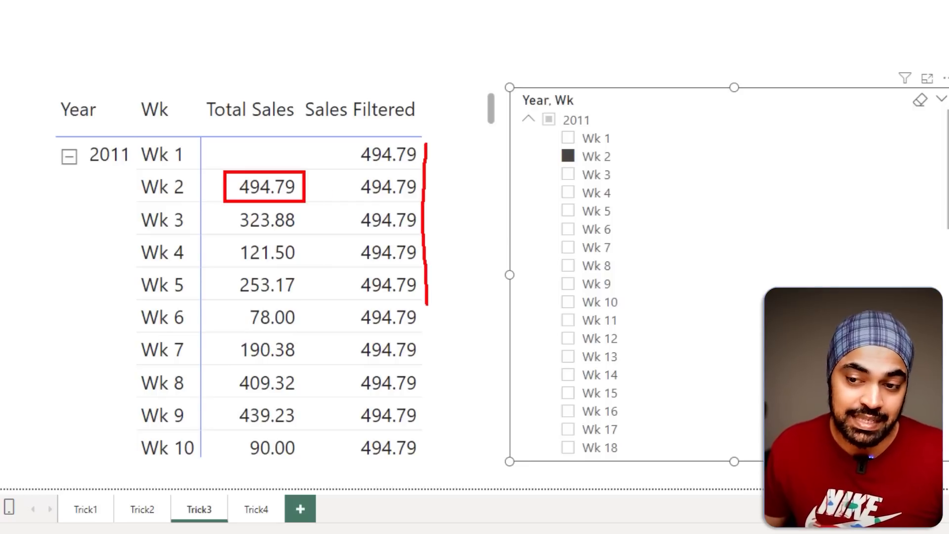
{"action": "key", "text": "Escape"}
Pick Wk 3 and annotate how Wk 2 (494.79) and Wk 3 (323.88) make up 818.67.
{"action": "left_click", "coordinate": [590, 176]}
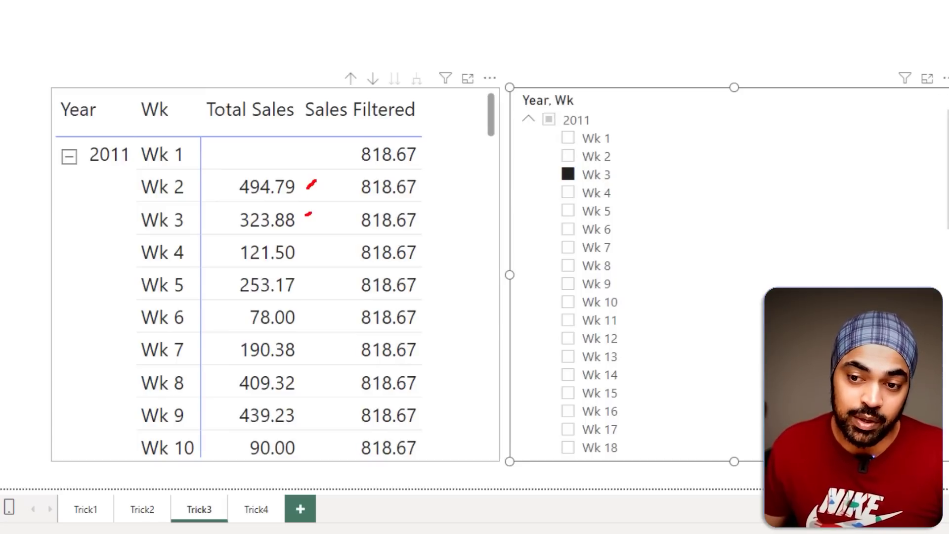
{"action": "left_click_drag", "start_coordinate": [352, 142], "coordinate": [425, 173]}
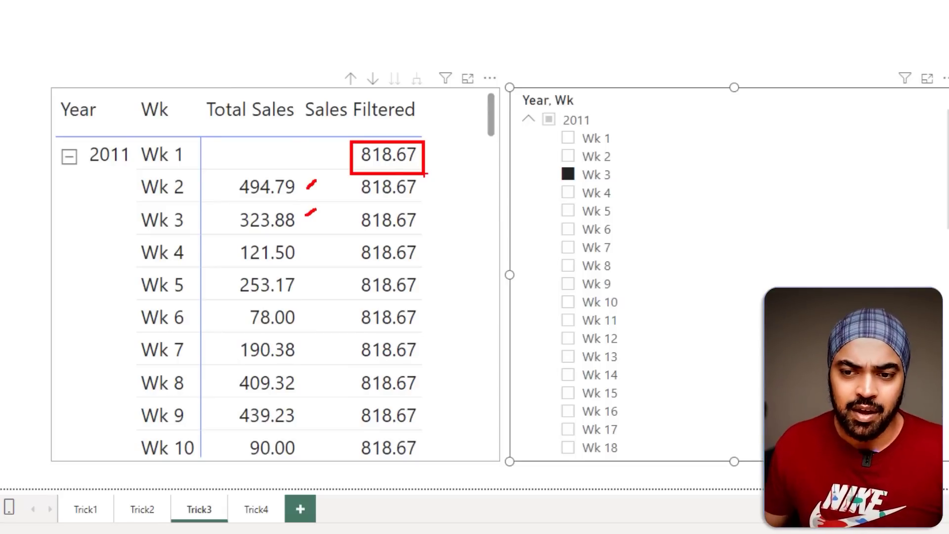
{"action": "key", "text": "e"}
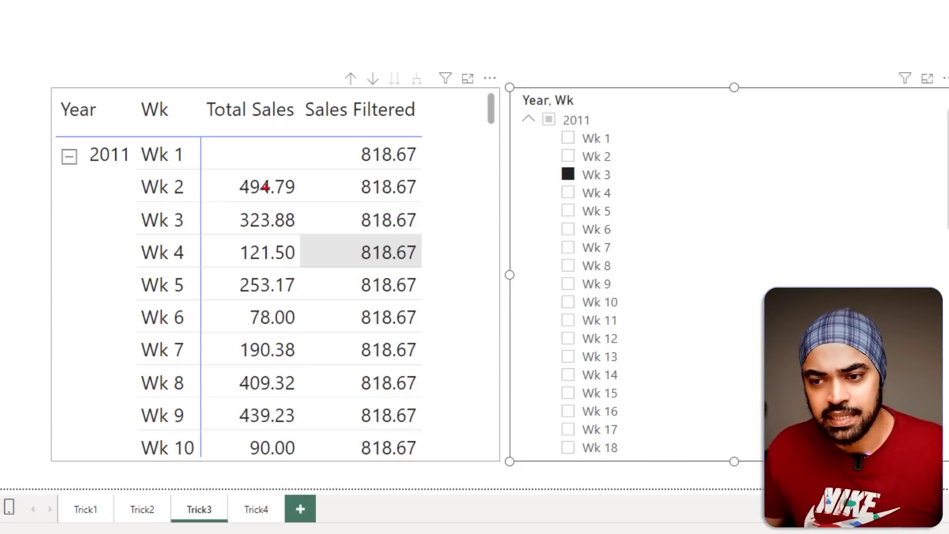
{"action": "left_click_drag", "start_coordinate": [202, 171], "coordinate": [309, 198]}
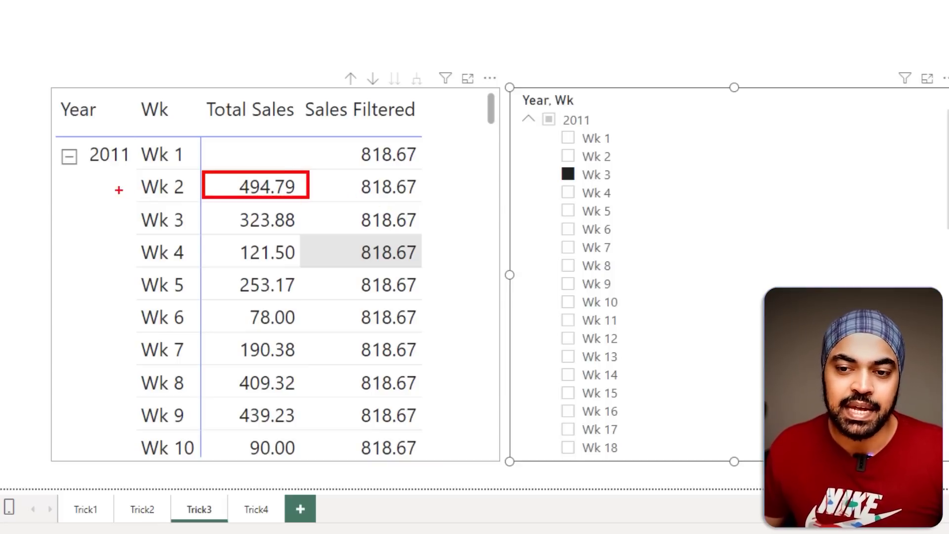
{"action": "left_click_drag", "start_coordinate": [116, 196], "coordinate": [132, 180]}
{"action": "left_click_drag", "start_coordinate": [309, 173], "coordinate": [329, 169]}
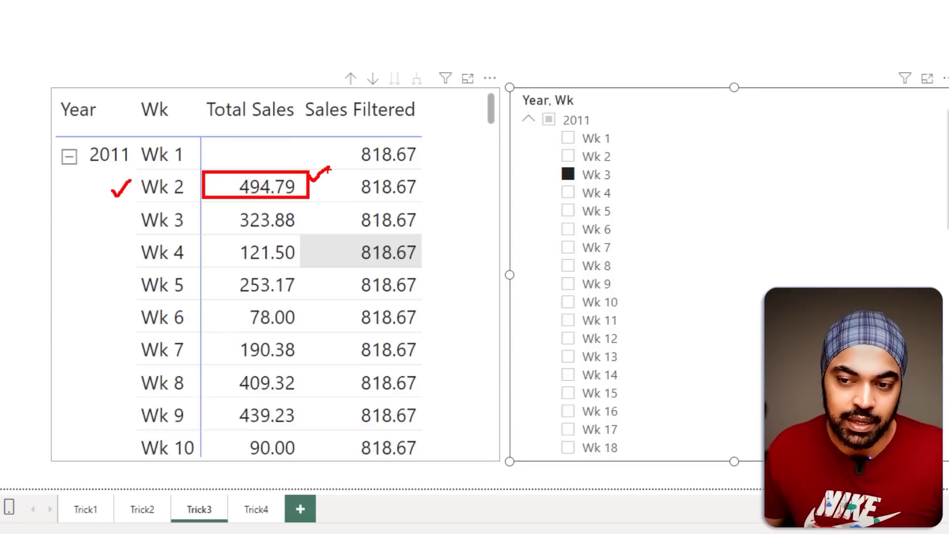
{"action": "left_click_drag", "start_coordinate": [109, 219], "coordinate": [130, 213]}
{"action": "left_click_drag", "start_coordinate": [204, 204], "coordinate": [315, 230]}
{"action": "mouse_move", "coordinate": [414, 184]}
{"action": "left_mouse_down"}
{"action": "mouse_move", "coordinate": [429, 185]}
{"action": "mouse_move", "coordinate": [426, 215]}
{"action": "left_mouse_up"}
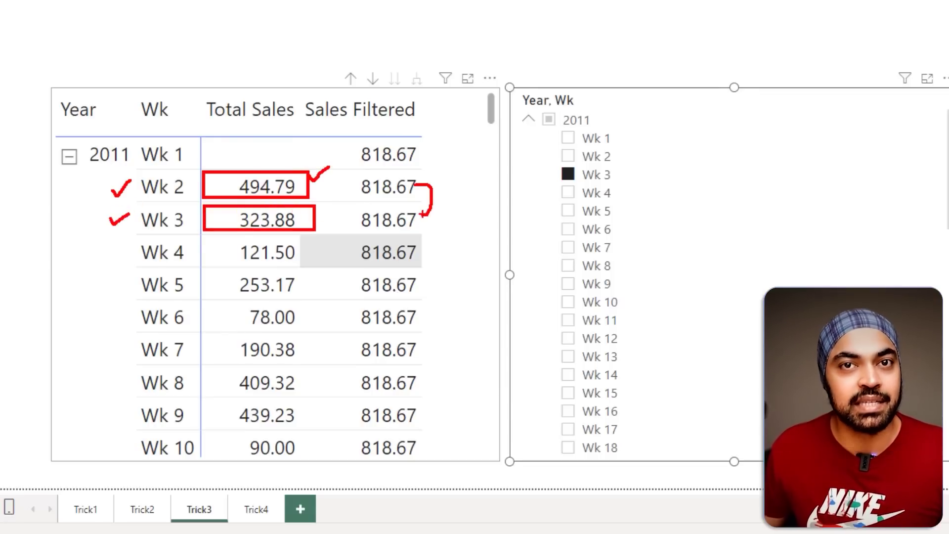
{"action": "key", "text": "Escape"}
{"action": "key", "text": "ctrl+2"}
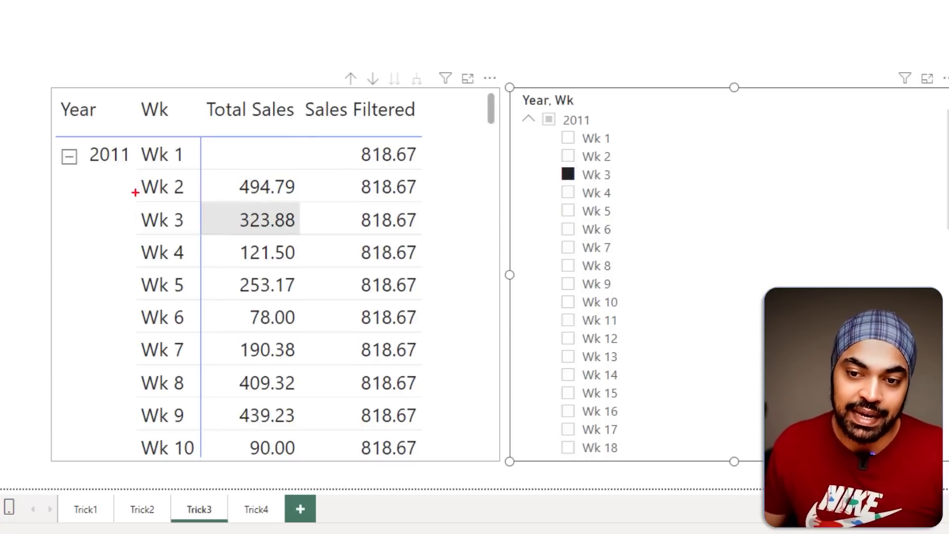
{"action": "left_click_drag", "start_coordinate": [91, 186], "coordinate": [117, 187]}
{"action": "left_click_drag", "start_coordinate": [90, 218], "coordinate": [123, 220]}
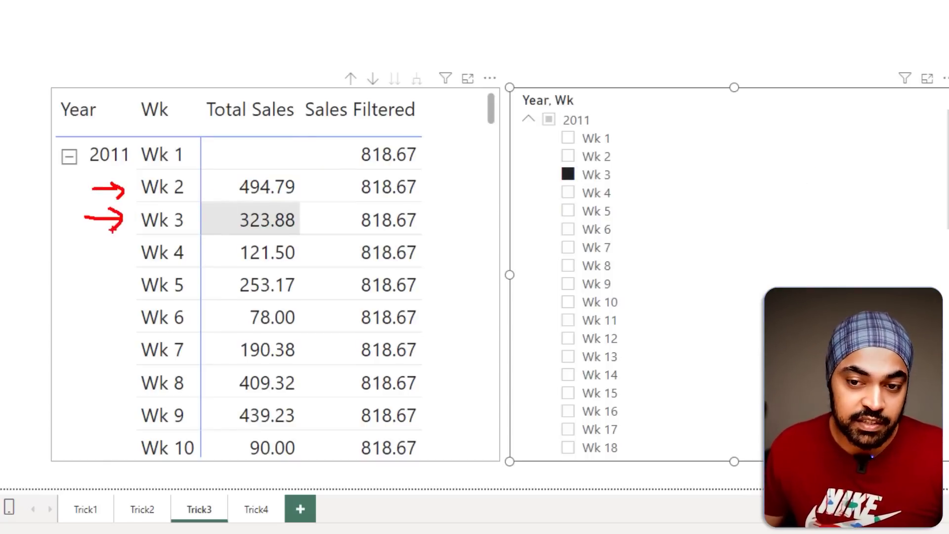
{"action": "key", "text": "Escape"}
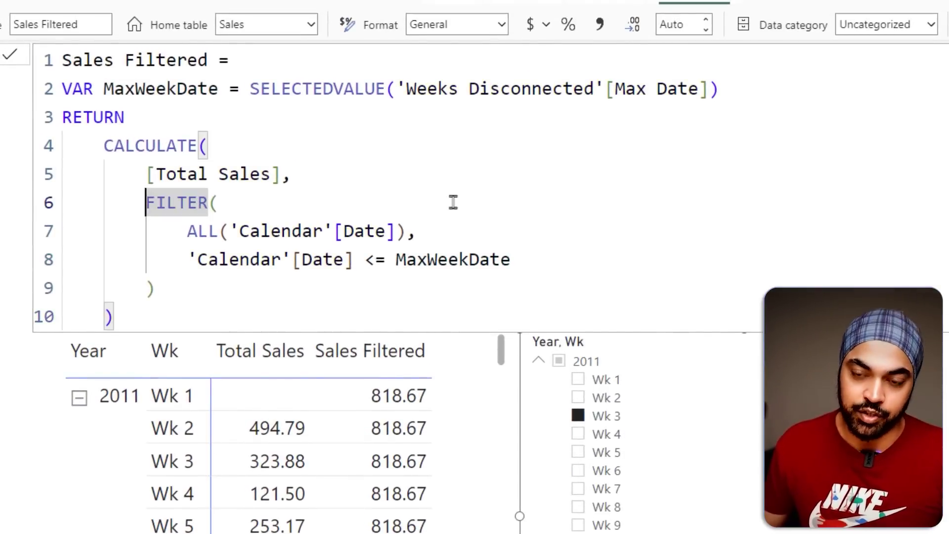
Wrap the FILTER block in KEEPFILTERS( … ) and commit the Sales Filtered measure.
{"action": "type", "text": "ke"}
{"action": "key", "text": "Tab"}
{"action": "key", "text": "Return"}
{"action": "key", "text": "shift+Down"}
{"action": "key", "text": "shift+Down"}
{"action": "key", "text": "shift+End"}
{"action": "key", "text": "Tab"}
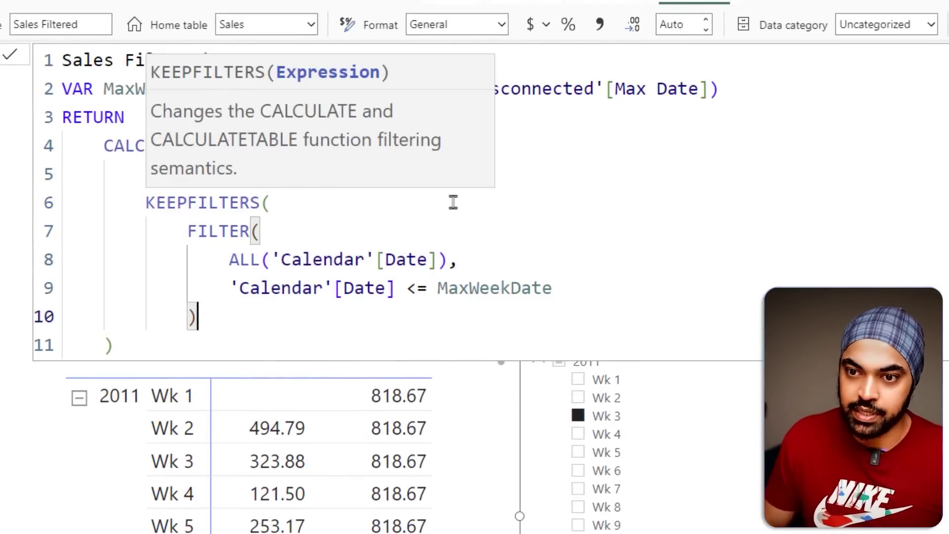
{"action": "key", "text": "shift+Return"}
{"action": "type", "text": ")"}
{"action": "key", "text": "Return"}
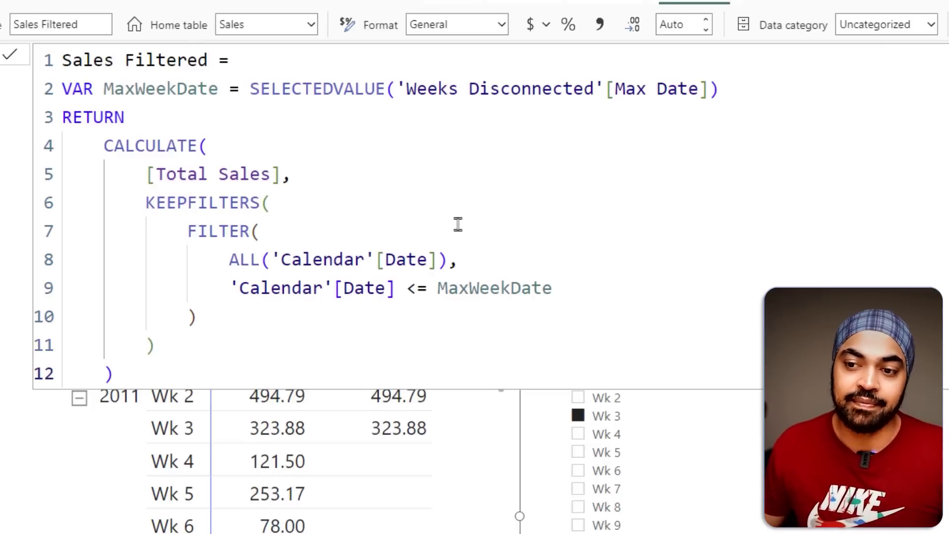
{"action": "left_click", "coordinate": [458, 223]}
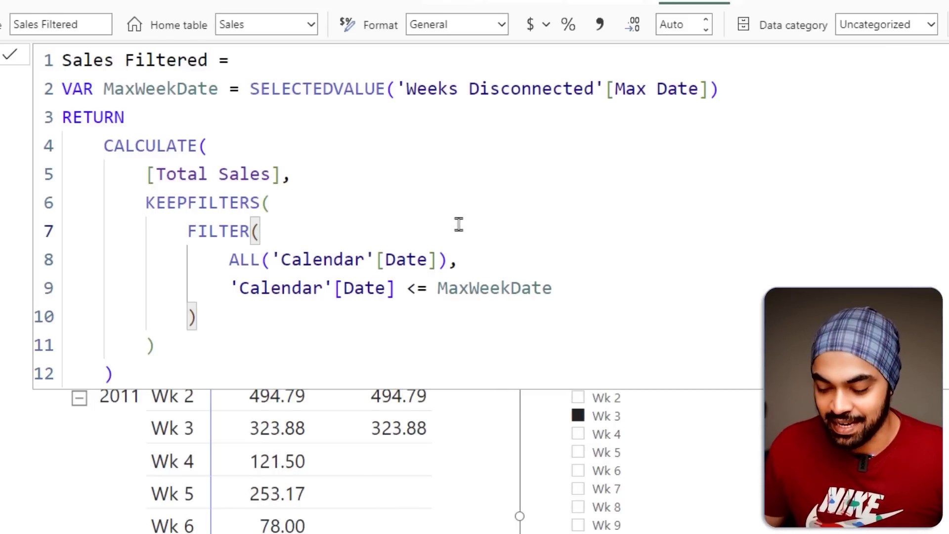
{"action": "left_click", "coordinate": [576, 239]}
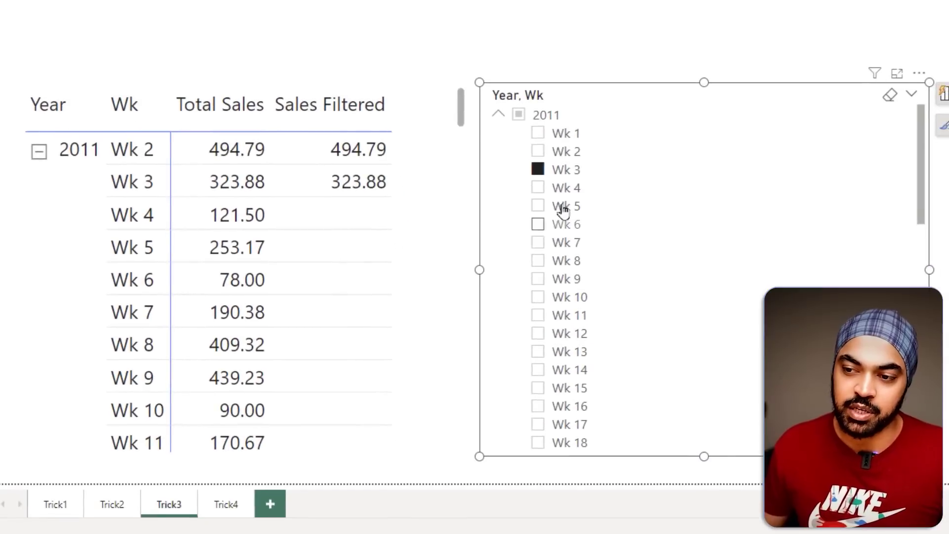
Pick Wk 4 through Wk 7 in the slicer and mark the cutoff after Wk 7.
{"action": "left_click", "coordinate": [563, 188]}
{"action": "left_click", "coordinate": [566, 207]}
{"action": "left_click", "coordinate": [567, 225]}
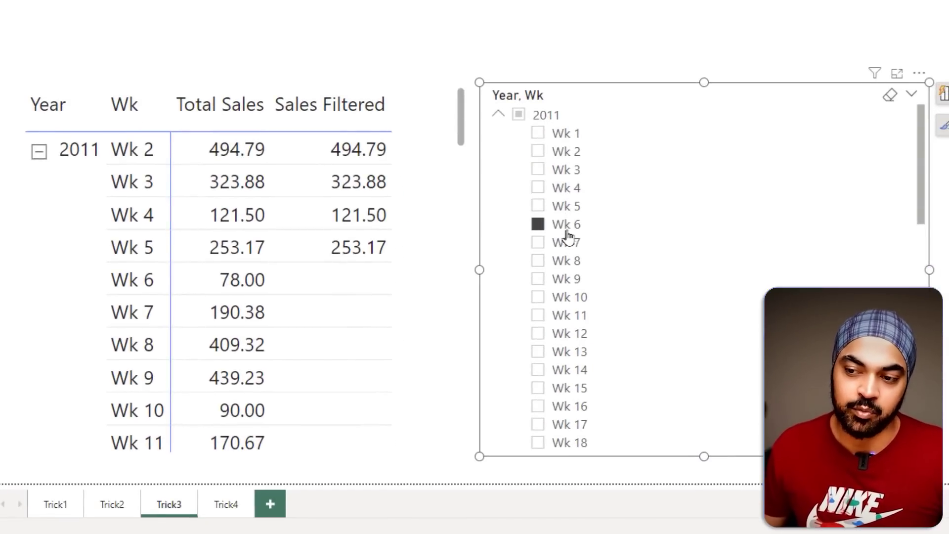
{"action": "left_click", "coordinate": [566, 243]}
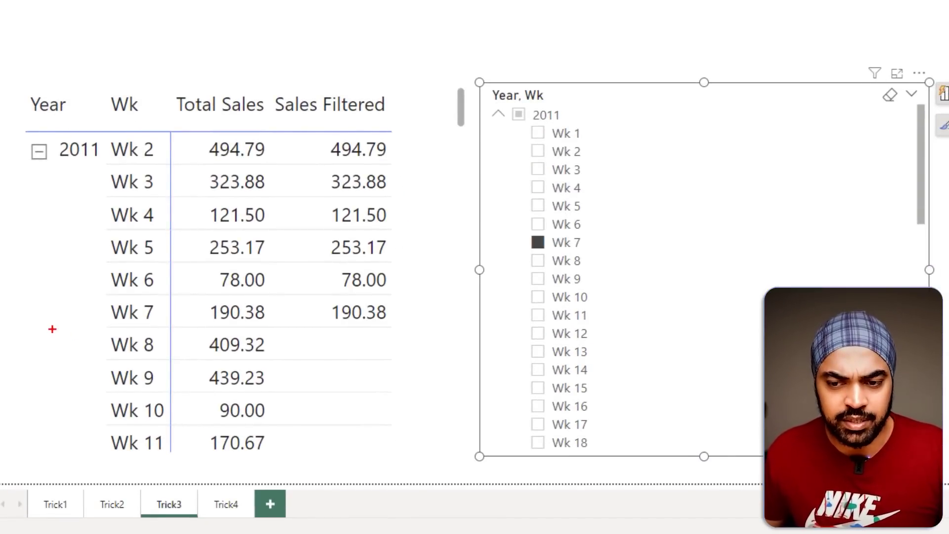
{"action": "left_click_drag", "start_coordinate": [48, 327], "coordinate": [344, 320]}
{"action": "mouse_move", "coordinate": [170, 78]}
{"action": "left_mouse_down"}
{"action": "mouse_move", "coordinate": [269, 288]}
{"action": "mouse_move", "coordinate": [280, 407]}
{"action": "left_mouse_up"}
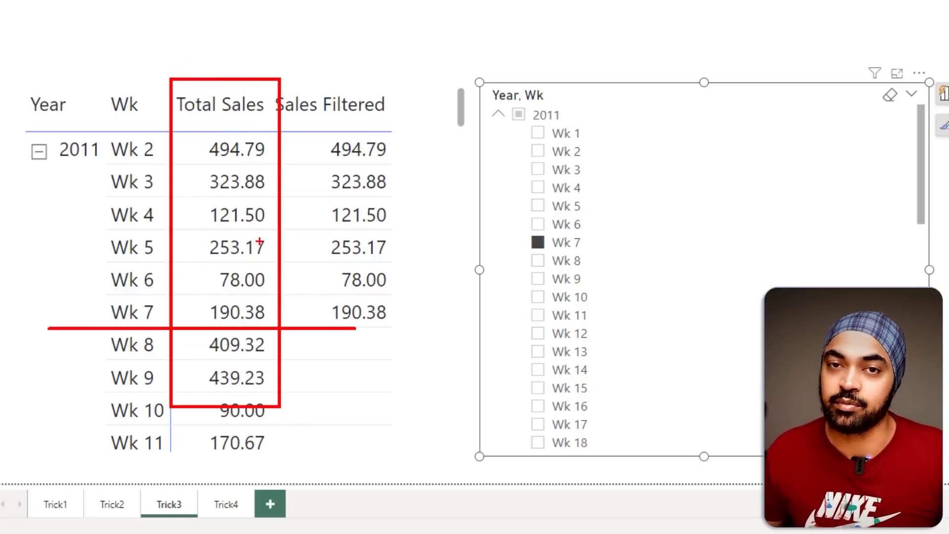
{"action": "left_click_drag", "start_coordinate": [206, 65], "coordinate": [238, 101]}
{"action": "left_click_drag", "start_coordinate": [231, 58], "coordinate": [213, 99]}
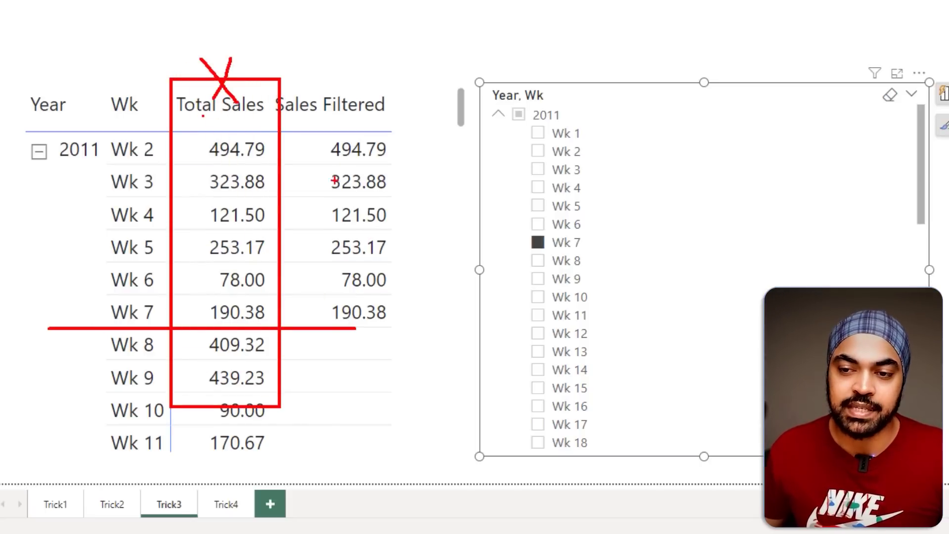
{"action": "key", "text": "Escape"}
{"action": "left_click", "coordinate": [438, 188]}
Remove Total Sales from the matrix values, leaving only Sales Filtered.
{"action": "right_click", "coordinate": [445, 184]}
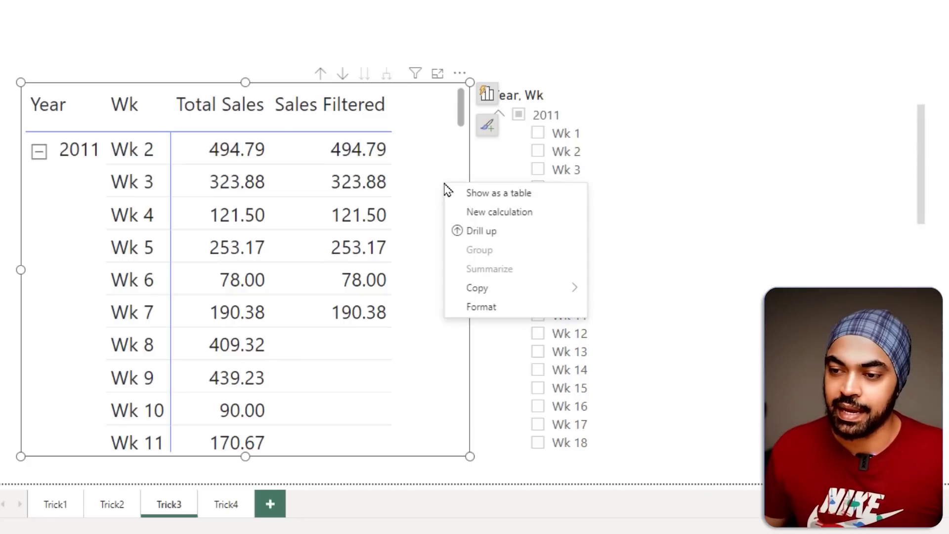
{"action": "key", "text": "Escape"}
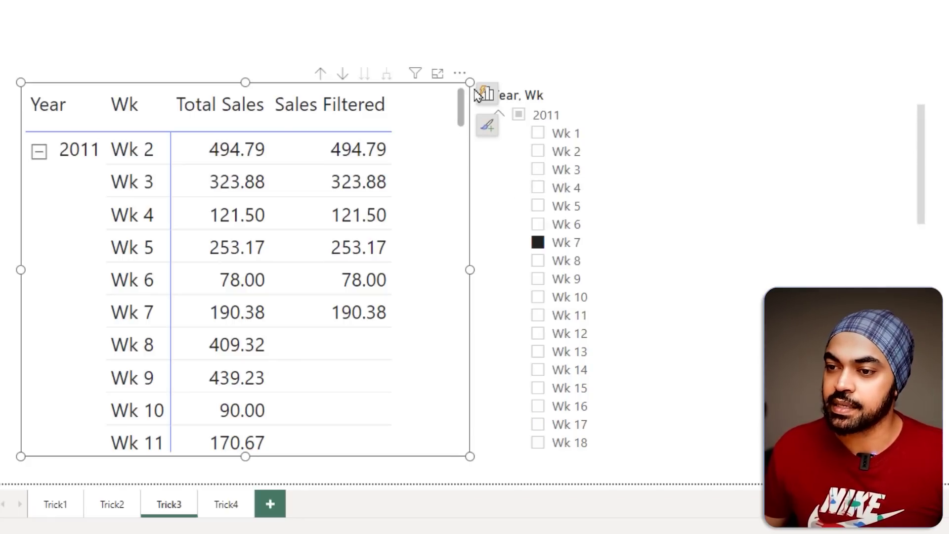
{"action": "left_click", "coordinate": [486, 93]}
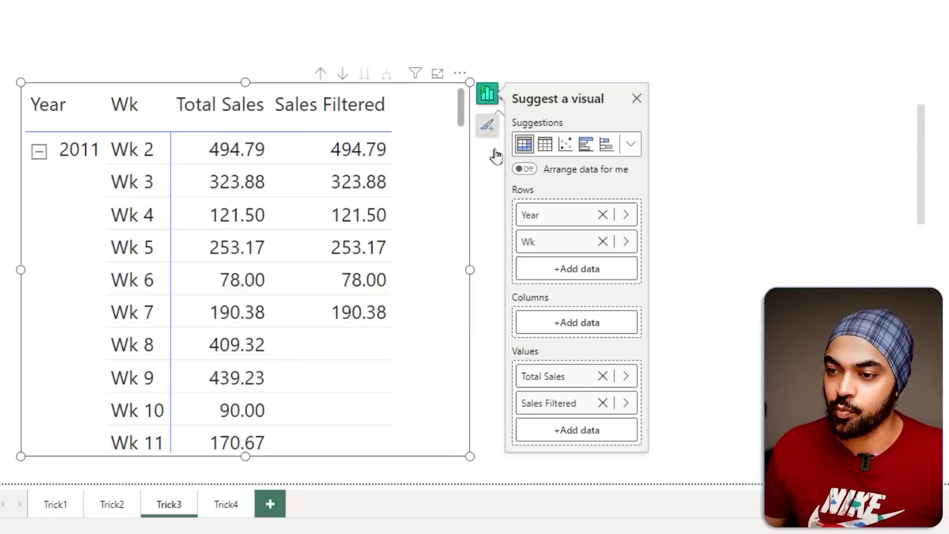
{"action": "left_click", "coordinate": [602, 376]}
{"action": "key", "text": "Escape"}
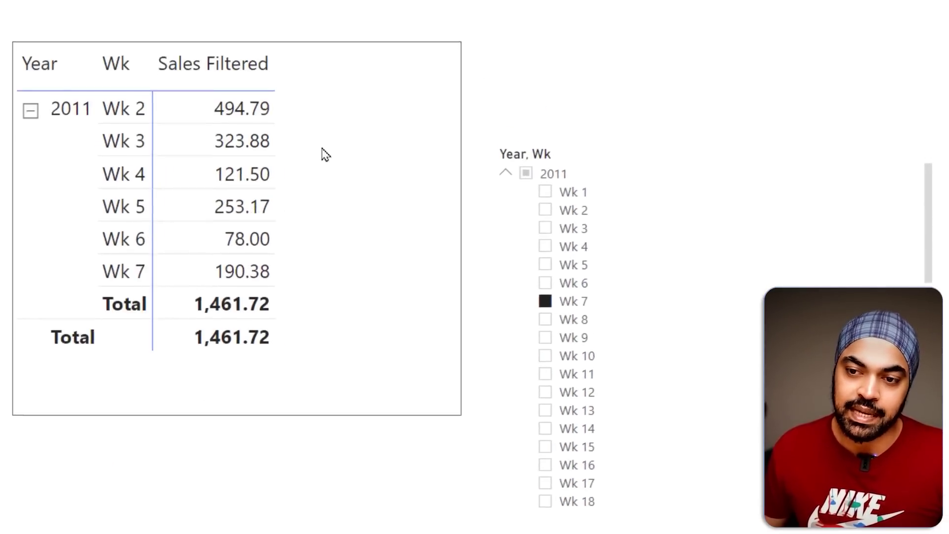
{"action": "left_click", "coordinate": [336, 196]}
Pick Wk 9 through Wk 12 in the Year, Wk slicer.
{"action": "left_click", "coordinate": [775, 242]}
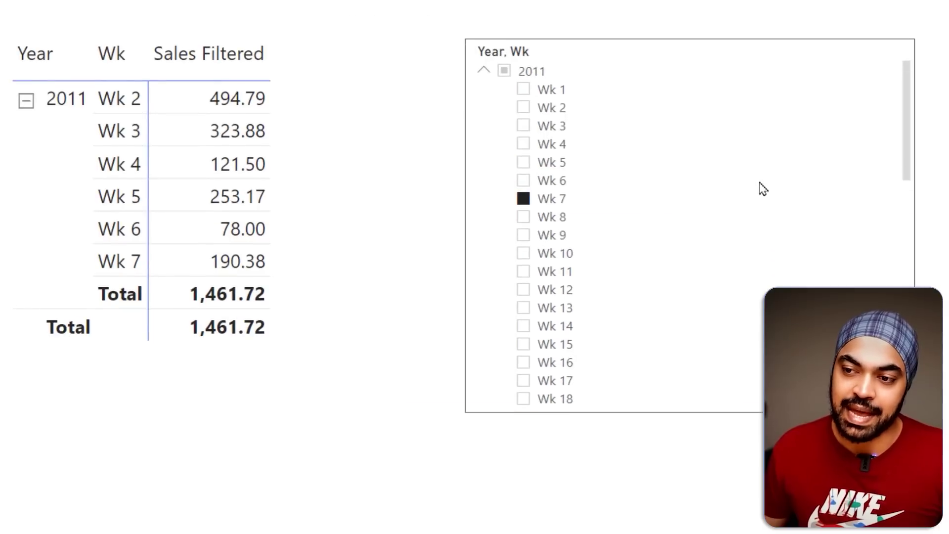
{"action": "left_click", "coordinate": [547, 228]}
{"action": "left_click", "coordinate": [546, 246]}
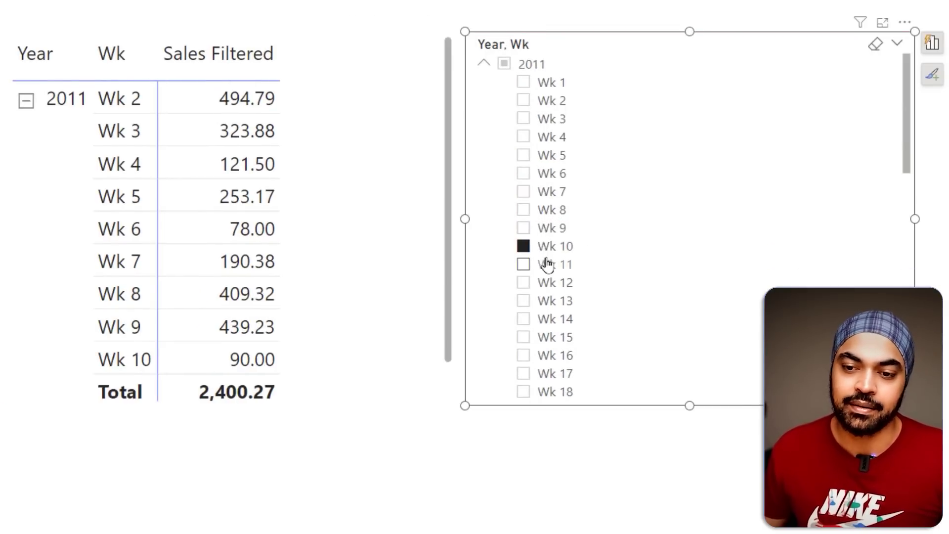
{"action": "left_click", "coordinate": [547, 264]}
{"action": "left_click", "coordinate": [547, 281]}
{"action": "left_click", "coordinate": [595, 9]}
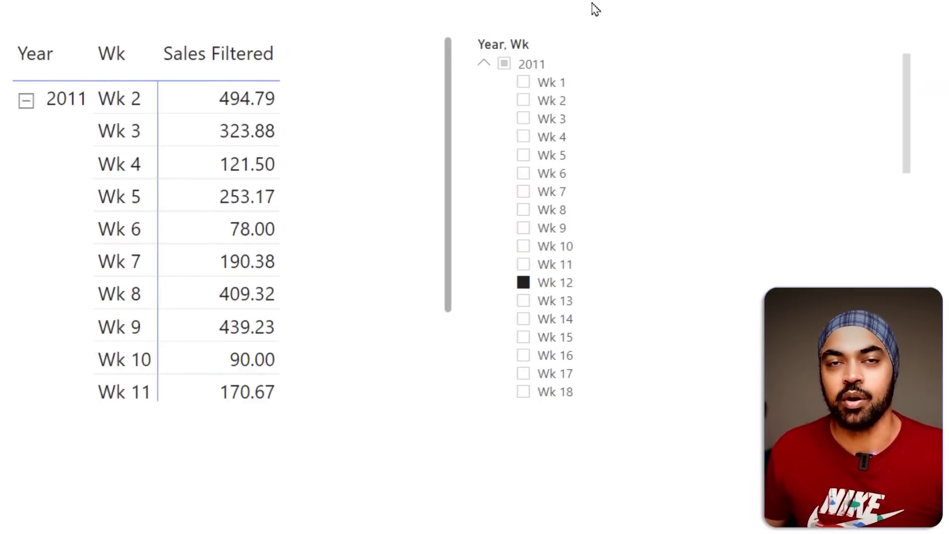
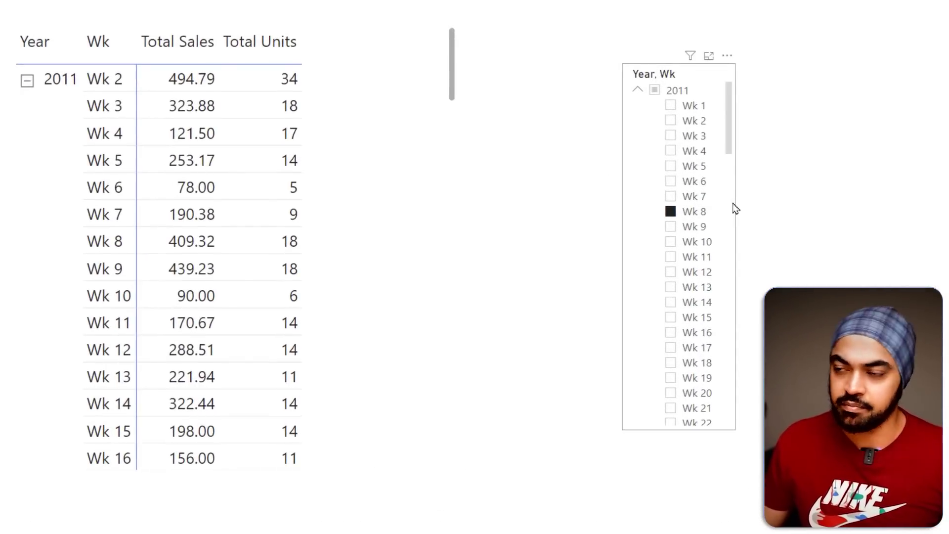
Move the Year, Wk slicer up and left beside the sales table, then view the data model.
{"action": "left_click", "coordinate": [735, 208]}
{"action": "left_click_drag", "start_coordinate": [734, 207], "coordinate": [620, 172]}
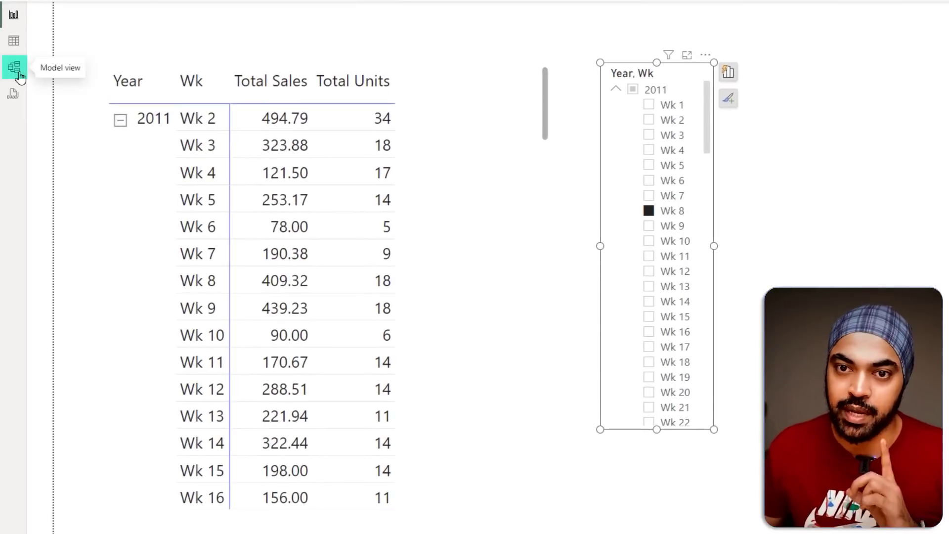
{"action": "left_click", "coordinate": [19, 74]}
{"action": "key", "text": "Escape"}
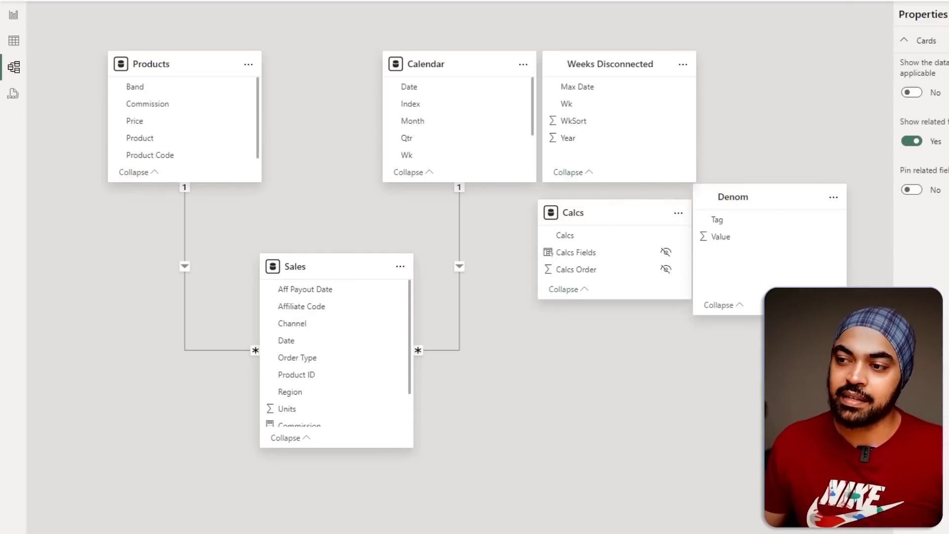
{"action": "left_click_drag", "start_coordinate": [539, 48], "coordinate": [709, 188]}
{"action": "left_click_drag", "start_coordinate": [450, 135], "coordinate": [472, 108]}
{"action": "left_click_drag", "start_coordinate": [216, 130], "coordinate": [245, 109]}
{"action": "left_click_drag", "start_coordinate": [298, 294], "coordinate": [351, 276]}
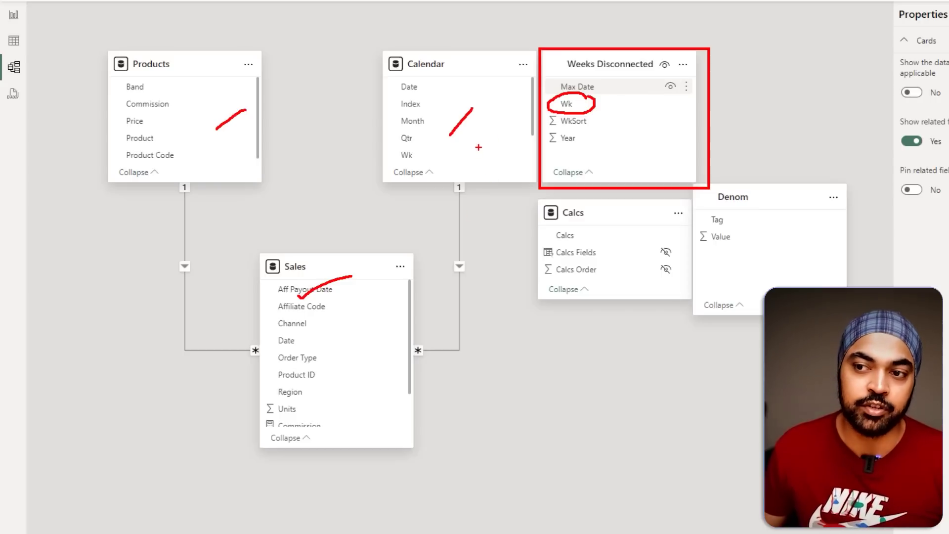
{"action": "left_click_drag", "start_coordinate": [482, 153], "coordinate": [504, 131]}
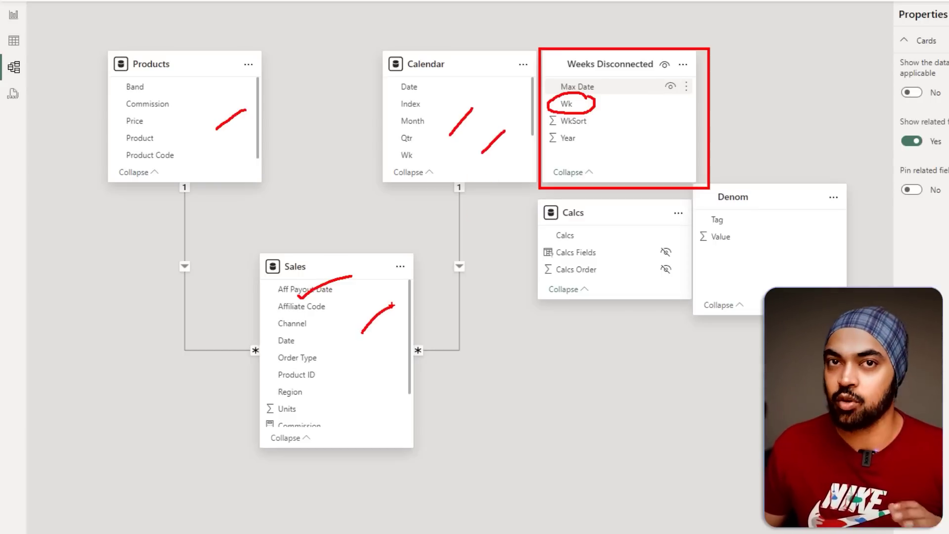
{"action": "left_click", "coordinate": [13, 15]}
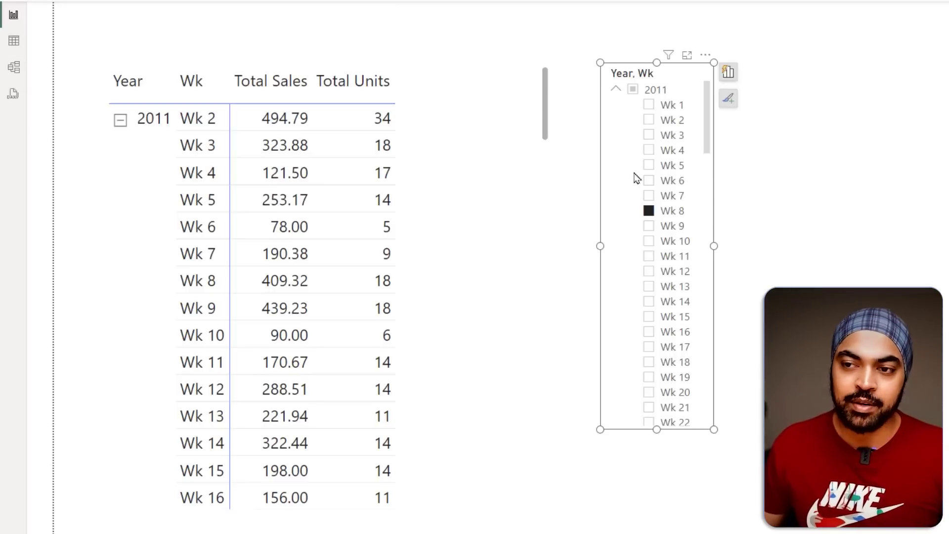
Select Wk 10 instead of Wk 8 in the Year, Wk slicer.
{"action": "left_click", "coordinate": [672, 165]}
{"action": "left_click", "coordinate": [674, 241]}
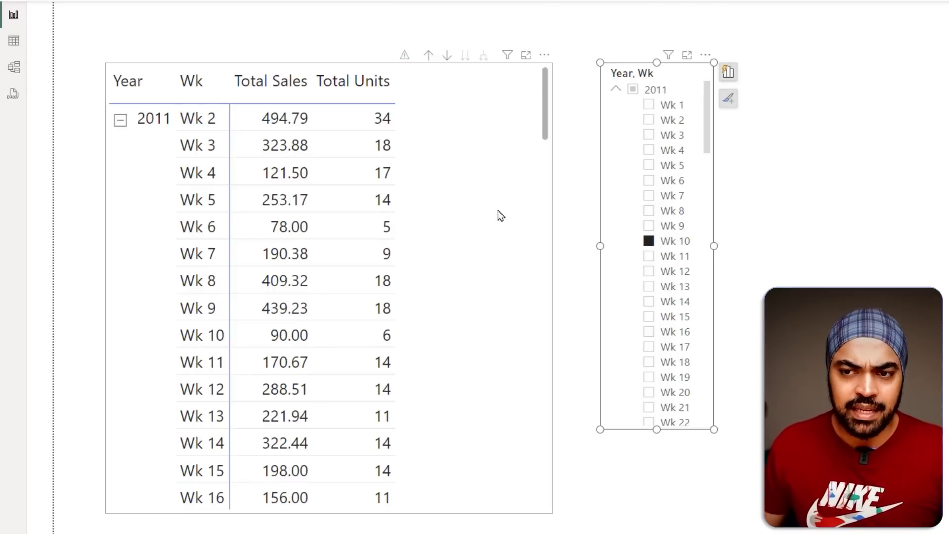
{"action": "left_click_drag", "start_coordinate": [500, 214], "coordinate": [421, 260]}
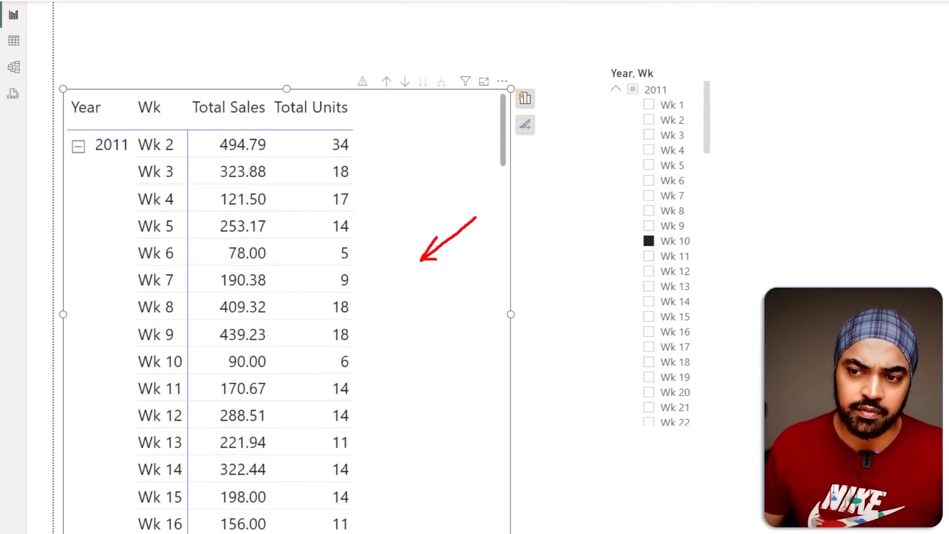
{"action": "key", "text": "Escape"}
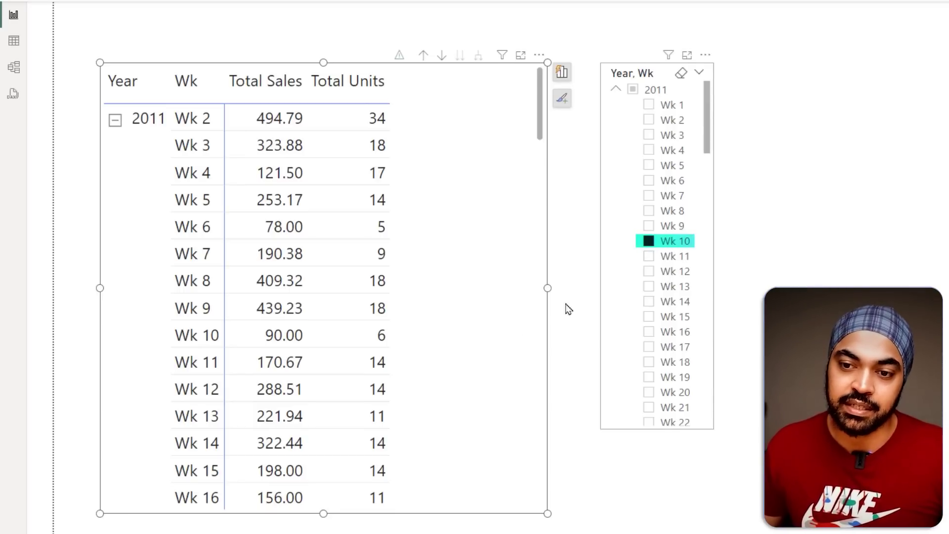
Bring up the Sales table's context menu in the Fields pane.
{"action": "key", "text": "ctrl+2"}
{"action": "left_click_drag", "start_coordinate": [230, 319], "coordinate": [396, 348]}
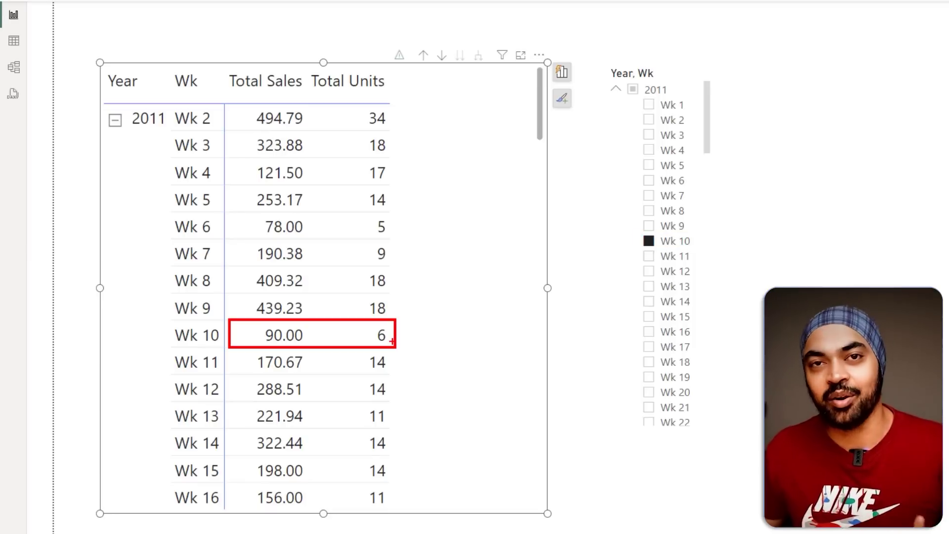
{"action": "key", "text": "Escape"}
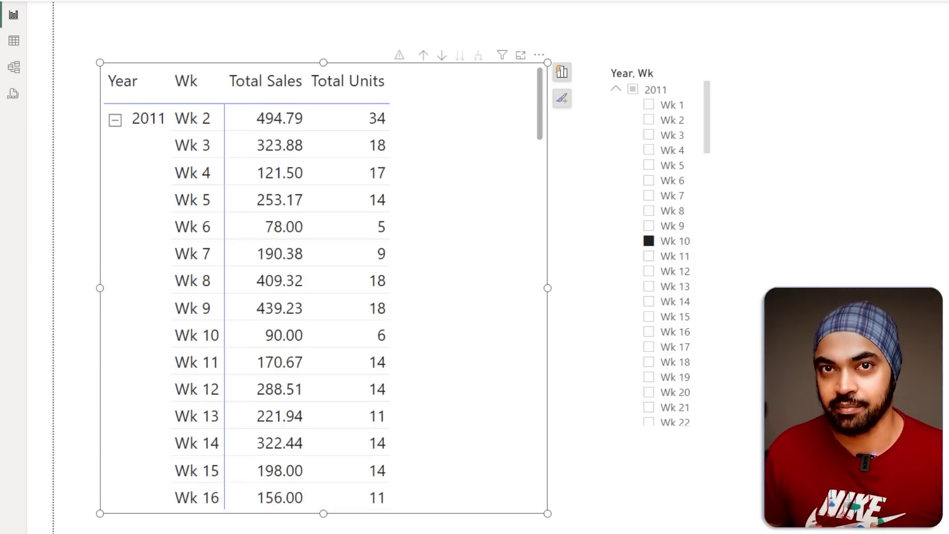
{"action": "right_click", "coordinate": [832, 151]}
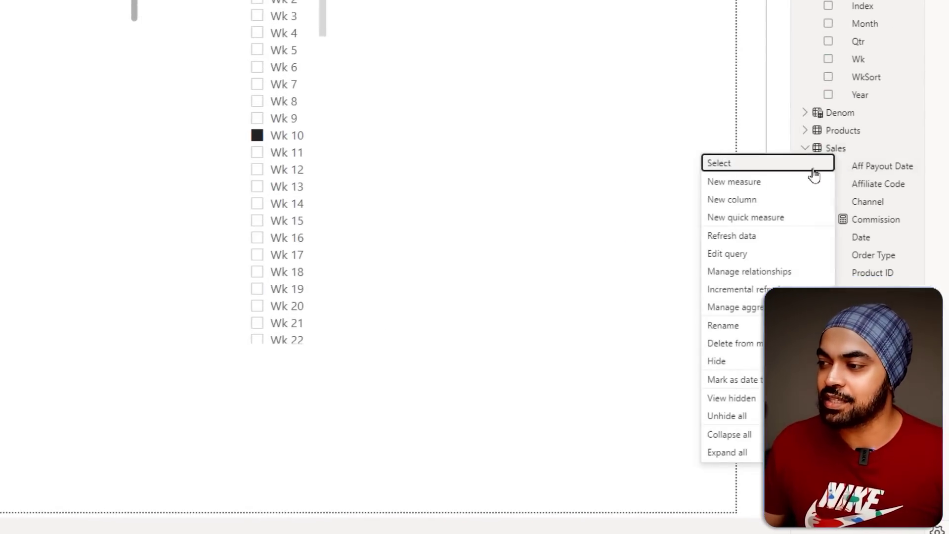
Add a new Sales measure named CF, with a second formula line started.
{"action": "left_click", "coordinate": [805, 182]}
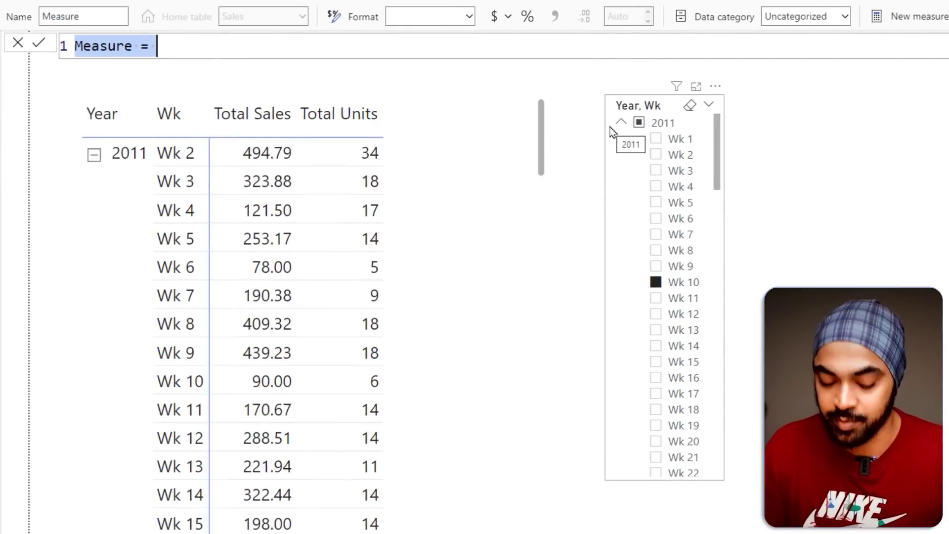
{"action": "type", "text": "CF ="}
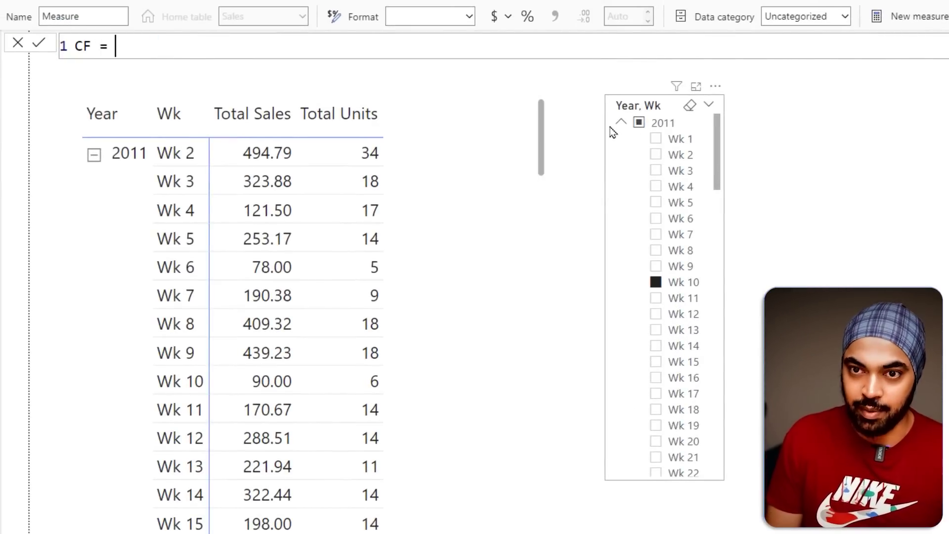
{"action": "key", "text": "shift+Return"}
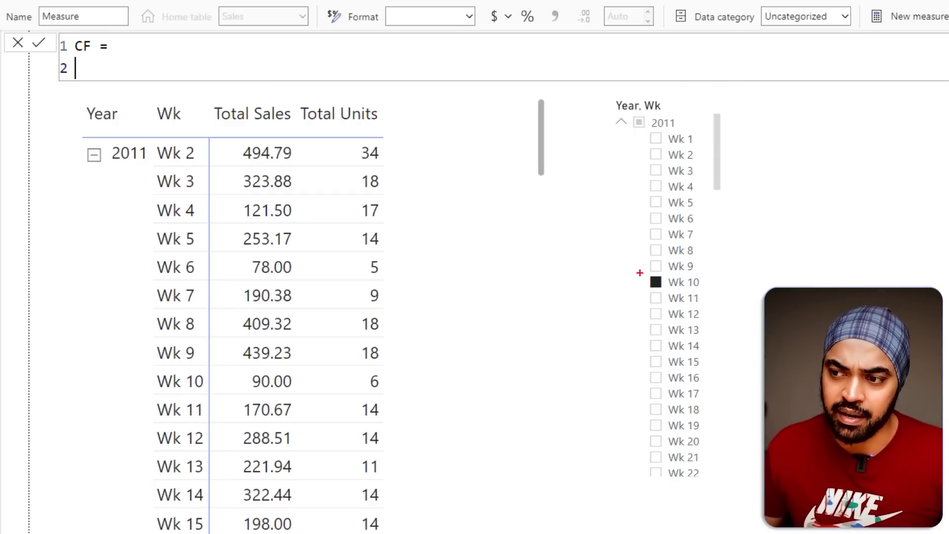
{"action": "left_click_drag", "start_coordinate": [639, 273], "coordinate": [713, 291]}
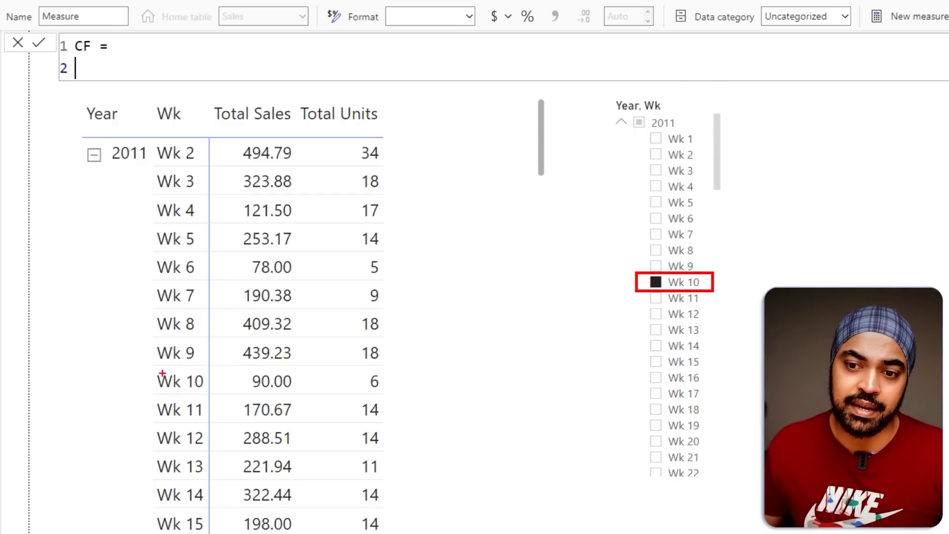
{"action": "left_click_drag", "start_coordinate": [146, 364], "coordinate": [399, 399]}
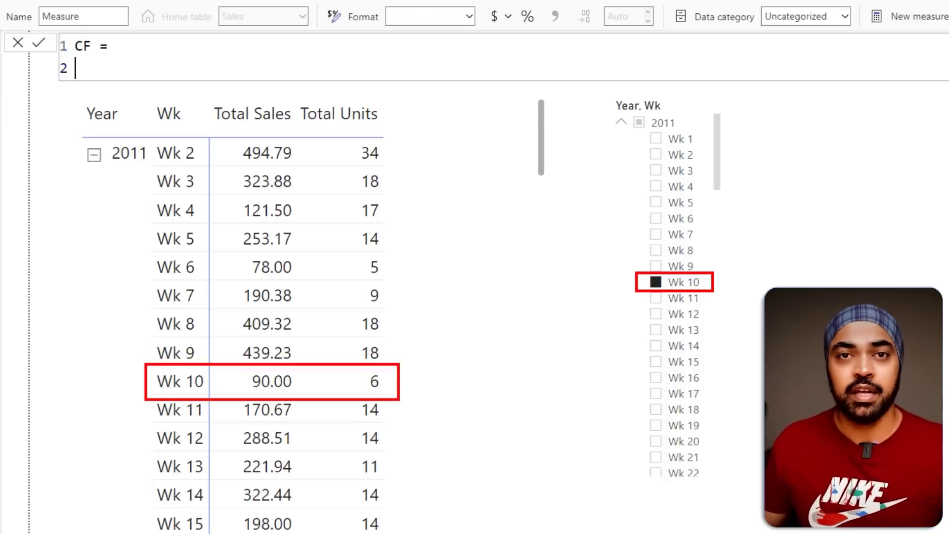
{"action": "key", "text": "Escape"}
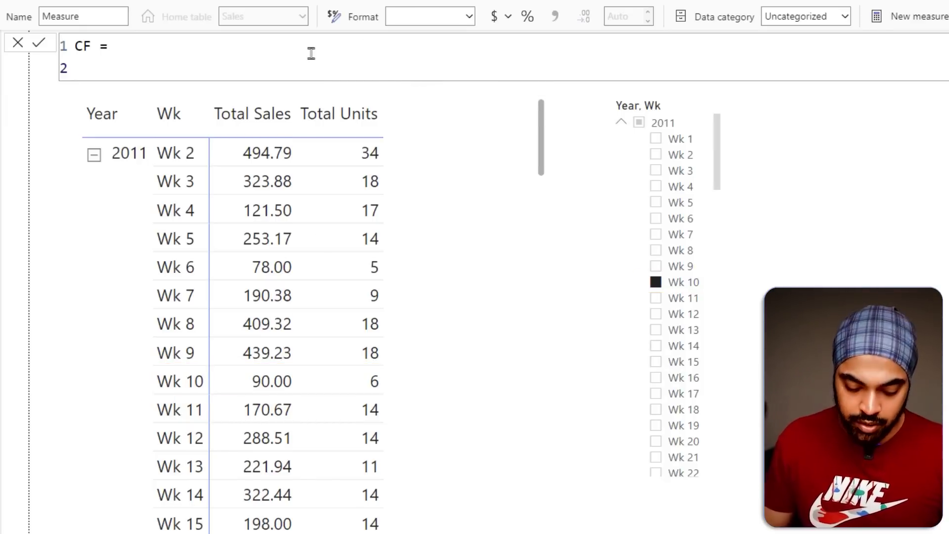
Define VAR CurreYear = SELECTEDVALUE('Weeks Disconnected'[Year]) in the CF measure.
{"action": "type", "text": "VAR "}
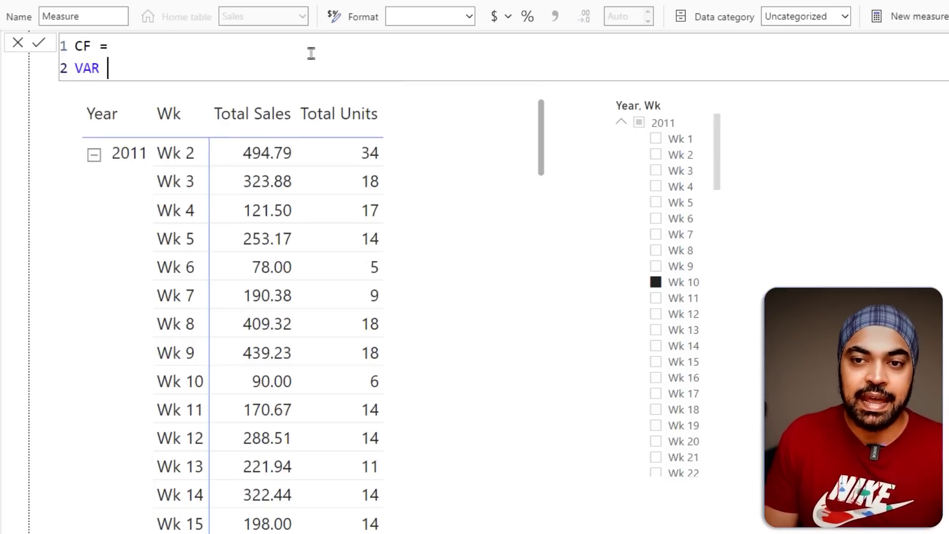
{"action": "type", "text": "Curret"}
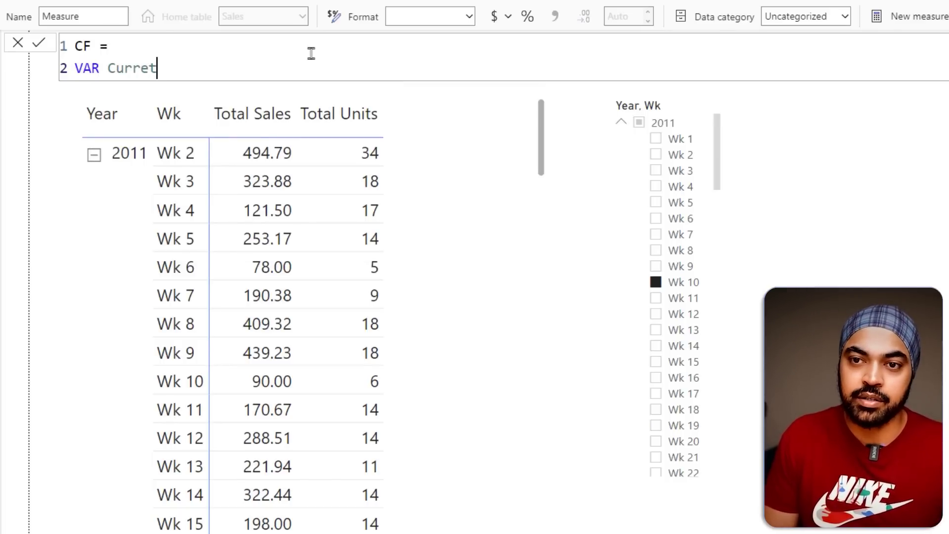
{"action": "key", "text": "BackSpace"}
{"action": "key", "text": "BackSpace"}
{"action": "type", "text": "eYear = "}
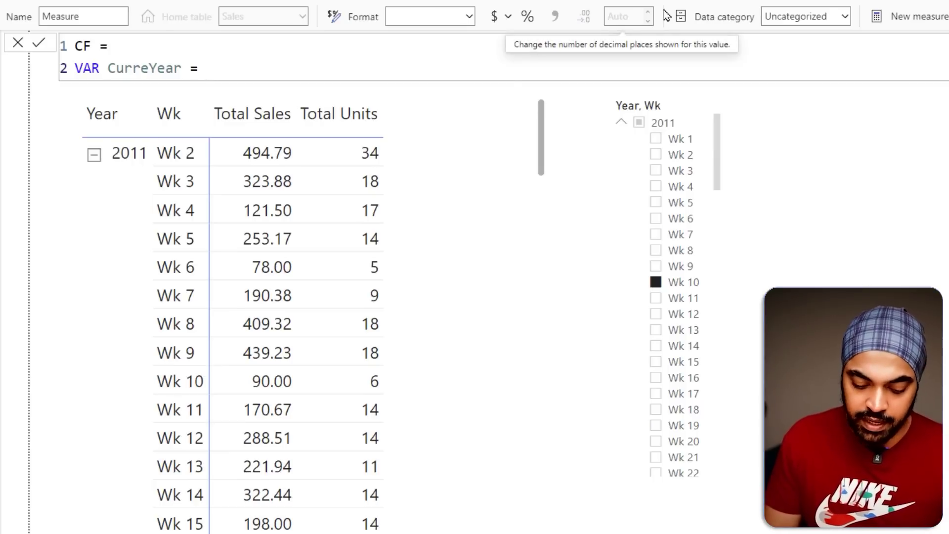
{"action": "type", "text": "dis"}
{"action": "key", "text": "Down"}
{"action": "type", "text": "c"}
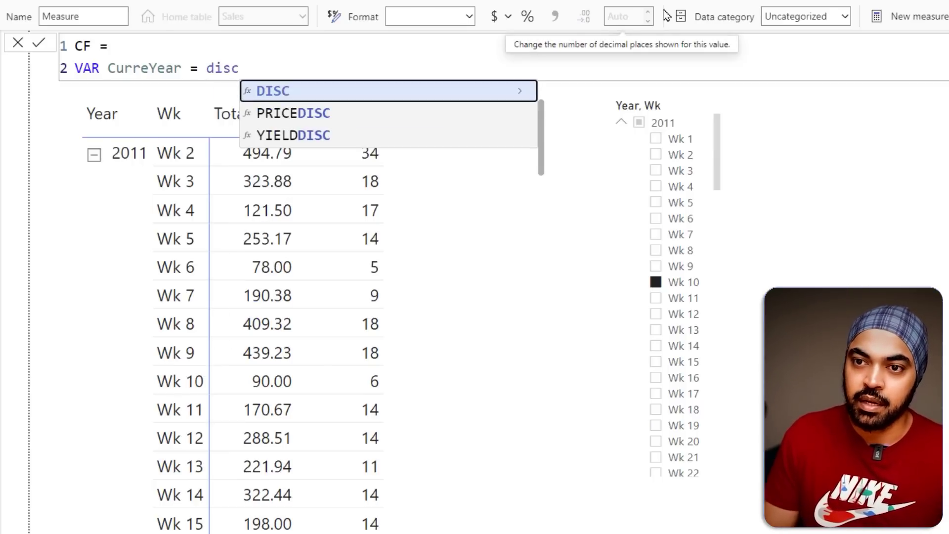
{"action": "key", "text": "BackSpace"}
{"action": "key", "text": "BackSpace"}
{"action": "key", "text": "BackSpace"}
{"action": "key", "text": "BackSpace"}
{"action": "type", "text": "sele"}
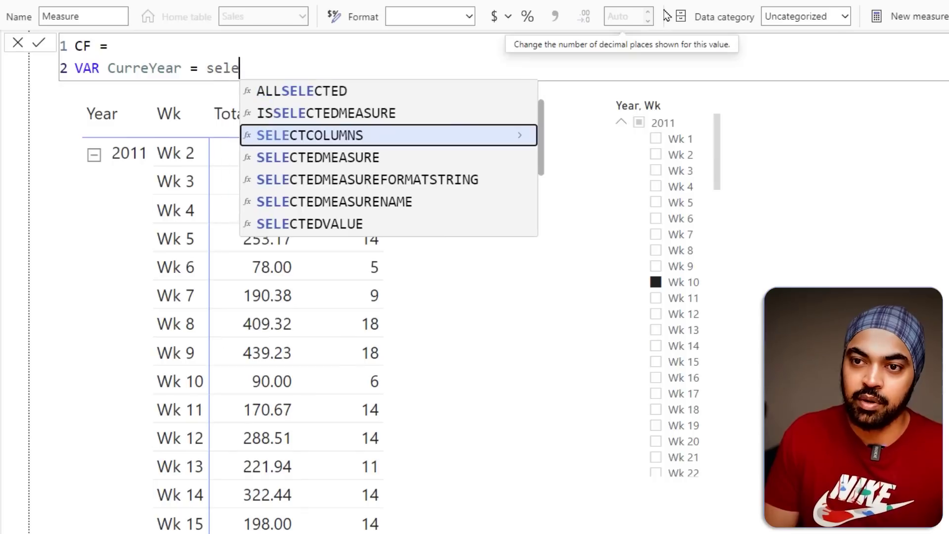
{"action": "key", "text": "Down"}
{"action": "key", "text": "Down"}
{"action": "key", "text": "Down"}
{"action": "key", "text": "Down"}
{"action": "key", "text": "Tab"}
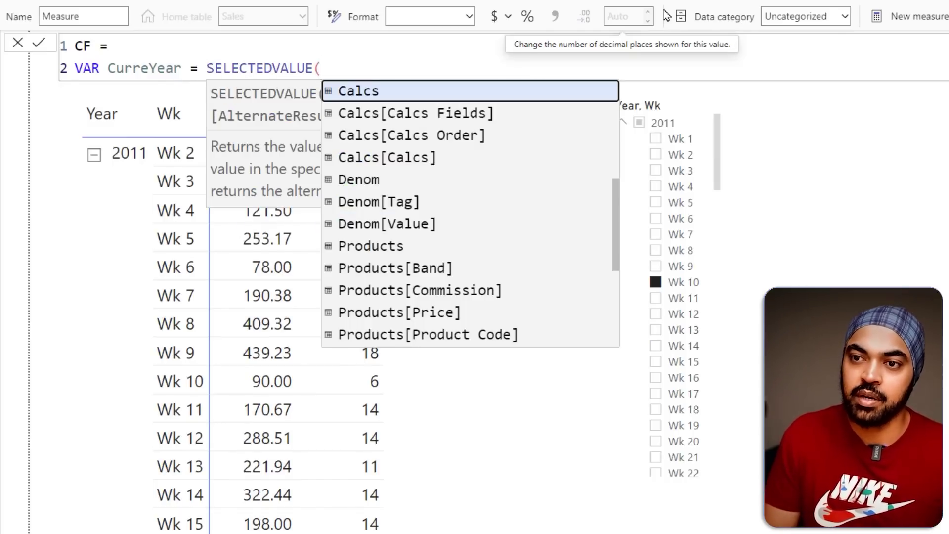
{"action": "type", "text": "dis"}
{"action": "key", "text": "Down"}
{"action": "key", "text": "Down"}
{"action": "key", "text": "Down"}
{"action": "key", "text": "Down"}
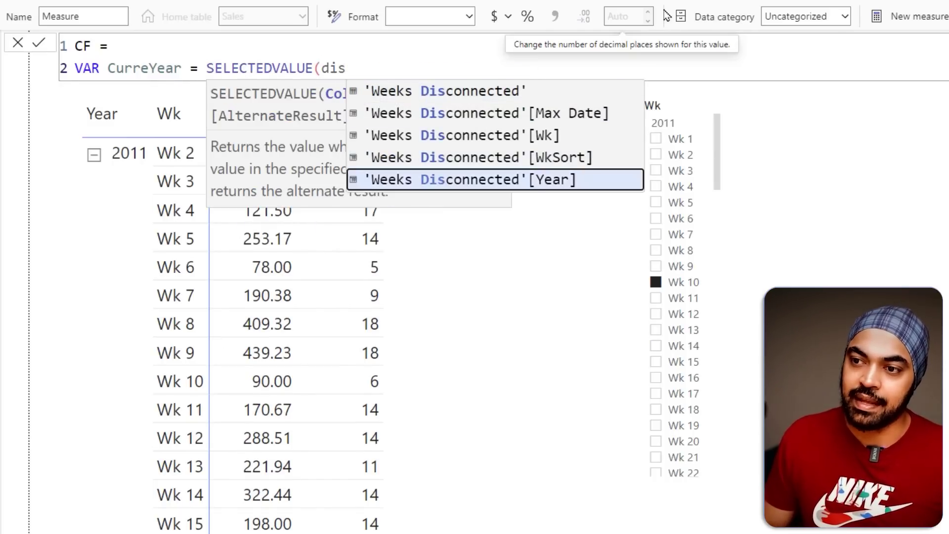
{"action": "key", "text": "Tab"}
{"action": "type", "text": ")"}
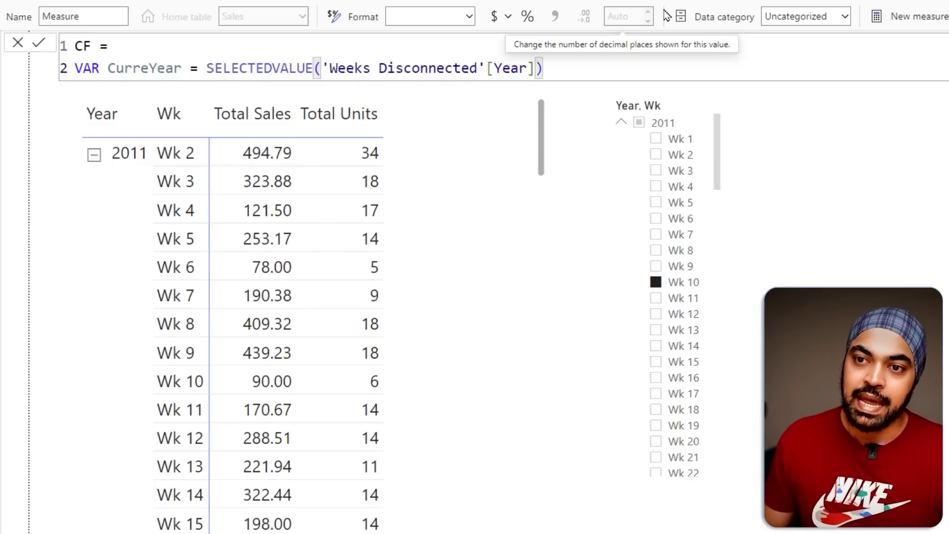
Duplicate that line as VAR CurreWk = SELECTEDVALUE('Weeks Disconnected'[Wk]), then start a new line.
{"action": "key", "text": "shift+alt+Down"}
{"action": "key", "text": "Home"}
{"action": "key", "text": "ctrl+Right"}
{"action": "key", "text": "ctrl+Right"}
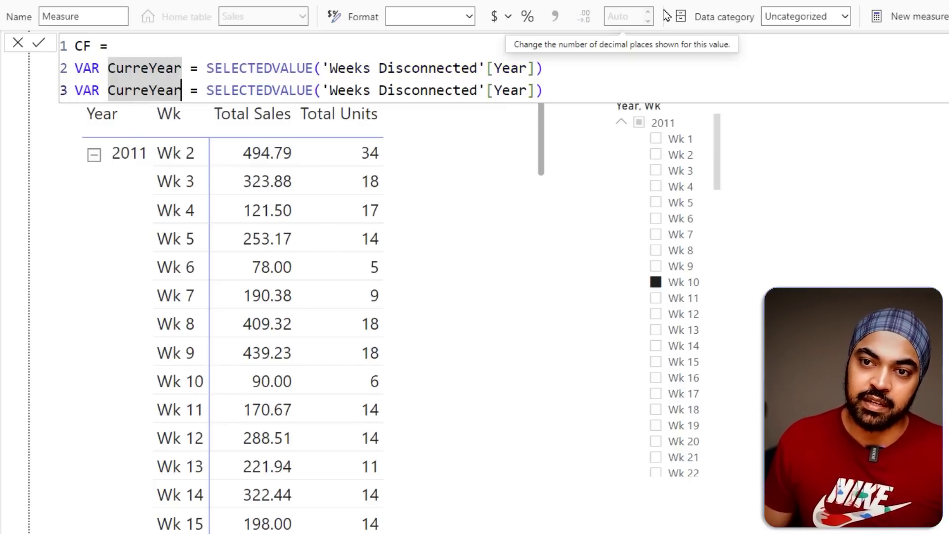
{"action": "key", "text": "BackSpace"}
{"action": "key", "text": "BackSpace"}
{"action": "key", "text": "BackSpace"}
{"action": "key", "text": "BackSpace"}
{"action": "type", "text": "Wk"}
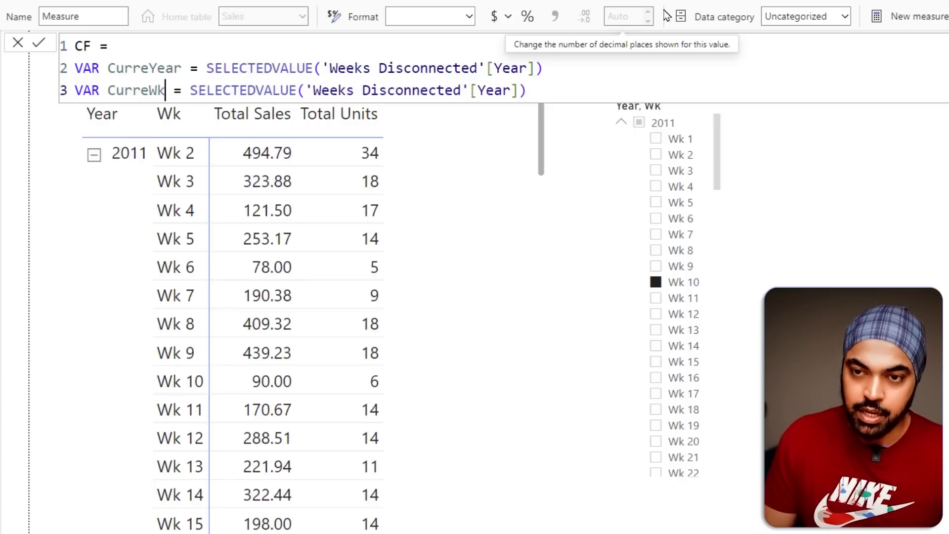
{"action": "key", "text": "ctrl+Right"}
{"action": "key", "text": "ctrl+Right"}
{"action": "key", "text": "ctrl+Right"}
{"action": "key", "text": "ctrl+Right"}
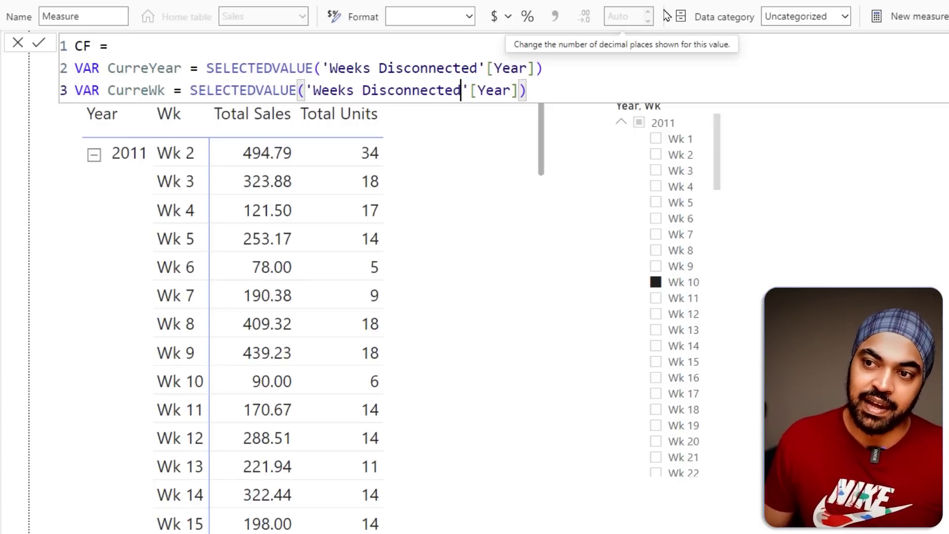
{"action": "key", "text": "shift+End"}
{"action": "type", "text": "W"}
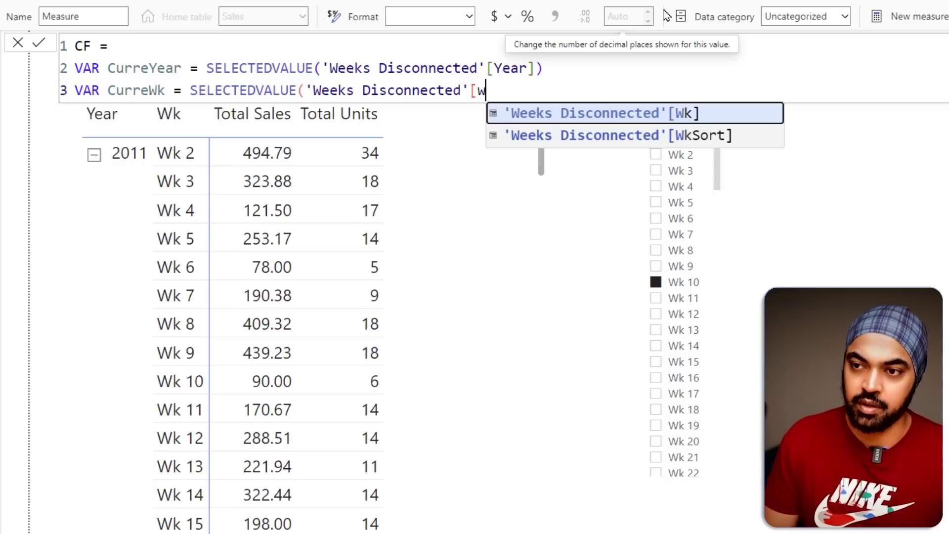
{"action": "key", "text": "Tab"}
{"action": "type", "text": ")"}
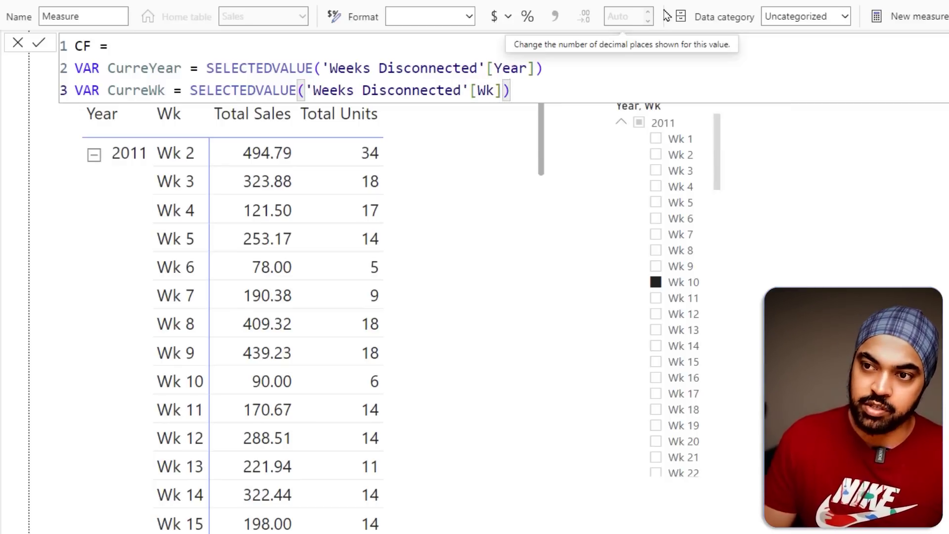
{"action": "key", "text": "shift+Return"}
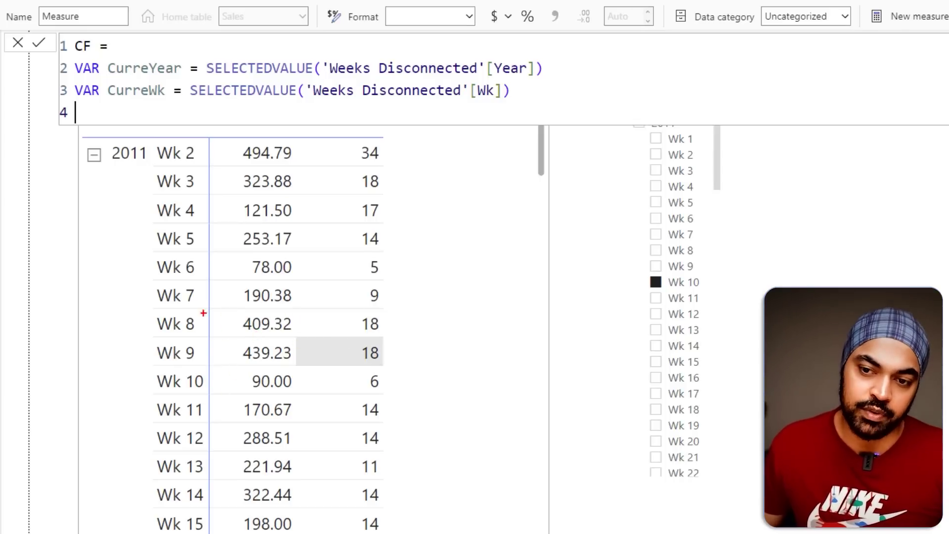
Finish CF with RETURN CurreYear & "|" & CurreWk and commit the measure.
{"action": "left_click_drag", "start_coordinate": [151, 208], "coordinate": [180, 184]}
{"action": "key", "text": "Escape"}
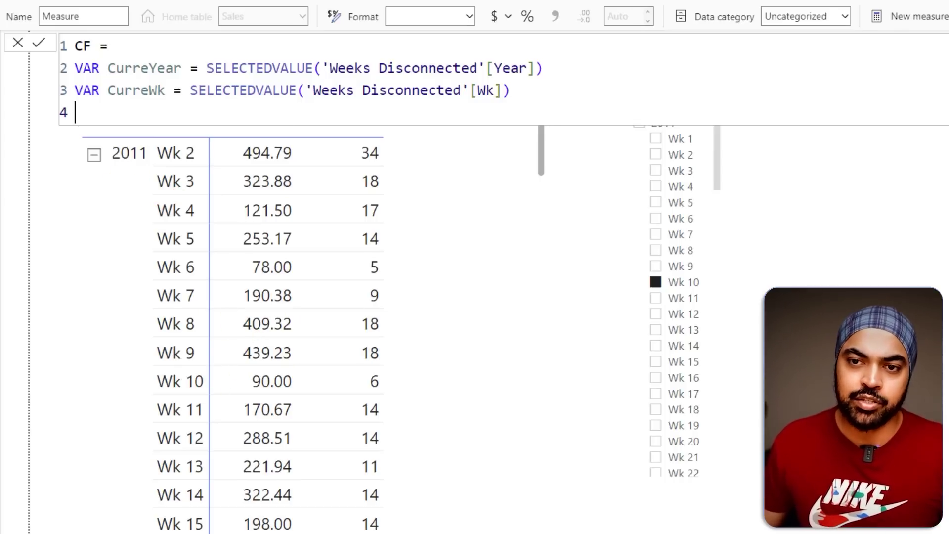
{"action": "type", "text": "RETURN"}
{"action": "key", "text": "shift+Return"}
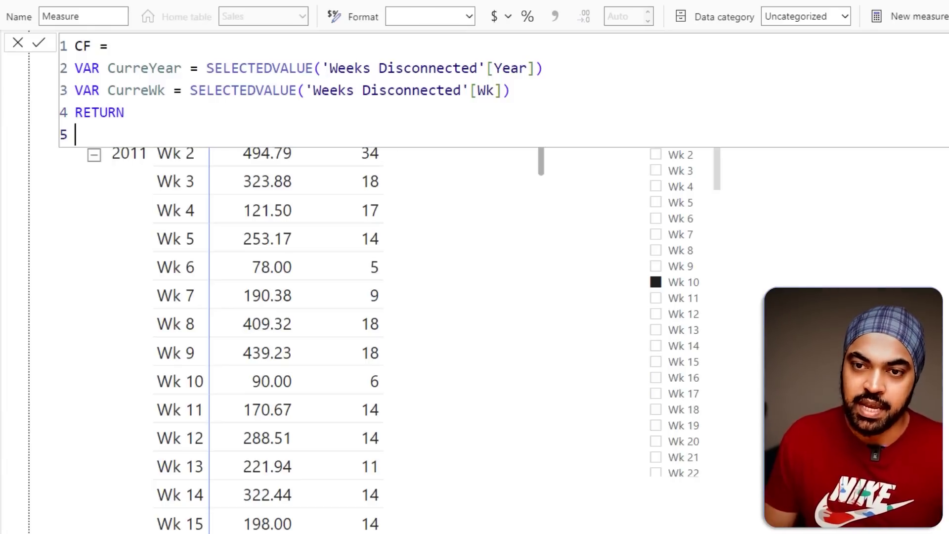
{"action": "type", "text": "cur"}
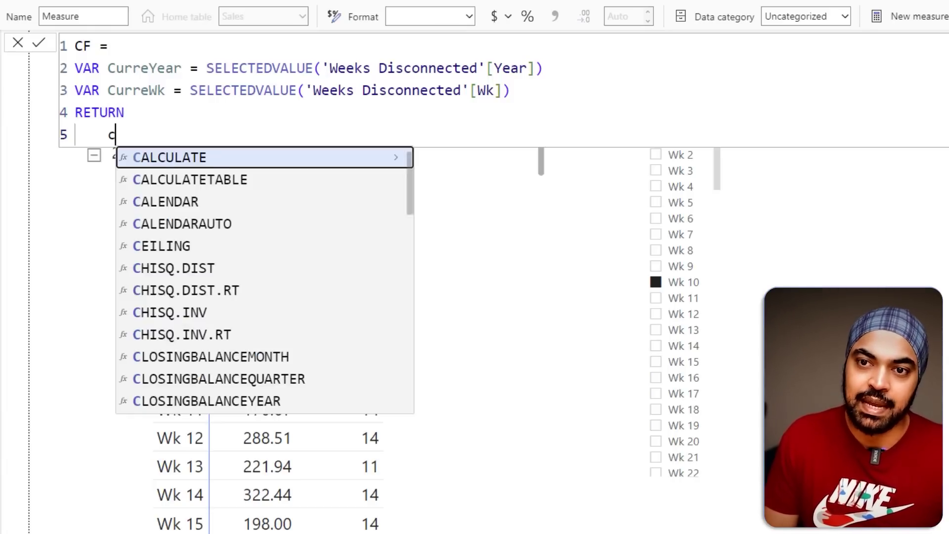
{"action": "key", "text": "Down"}
{"action": "key", "text": "Down"}
{"action": "key", "text": "Tab"}
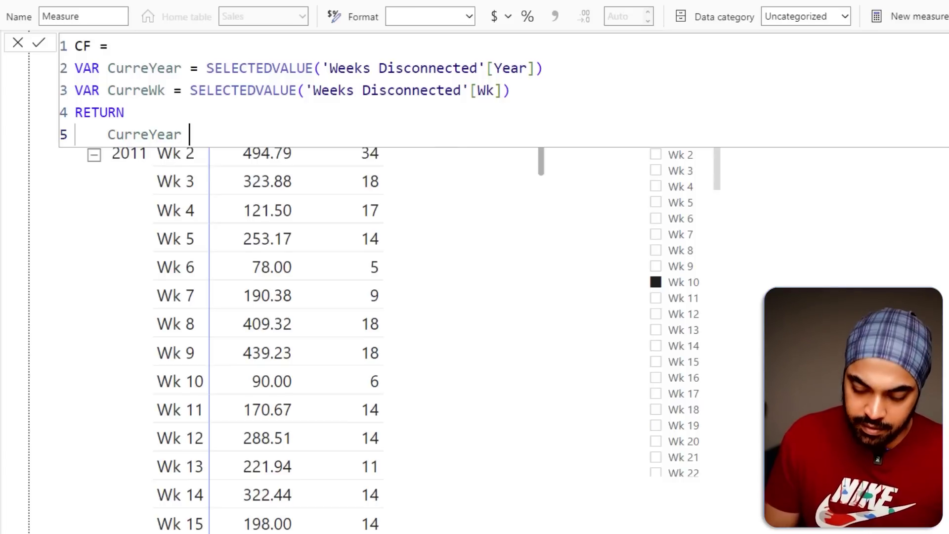
{"action": "type", "text": "\""}
{"action": "key", "text": "BackSpace"}
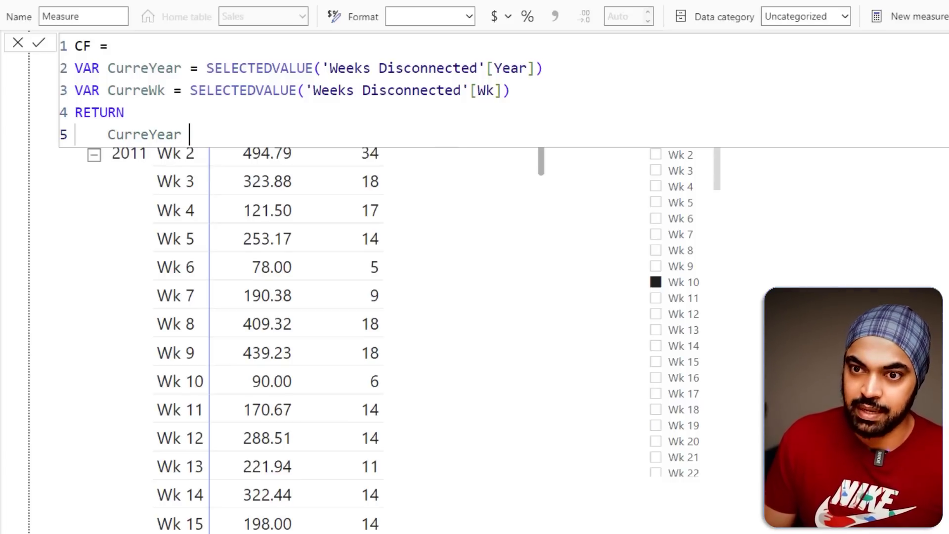
{"action": "type", "text": "& \"|\" & "}
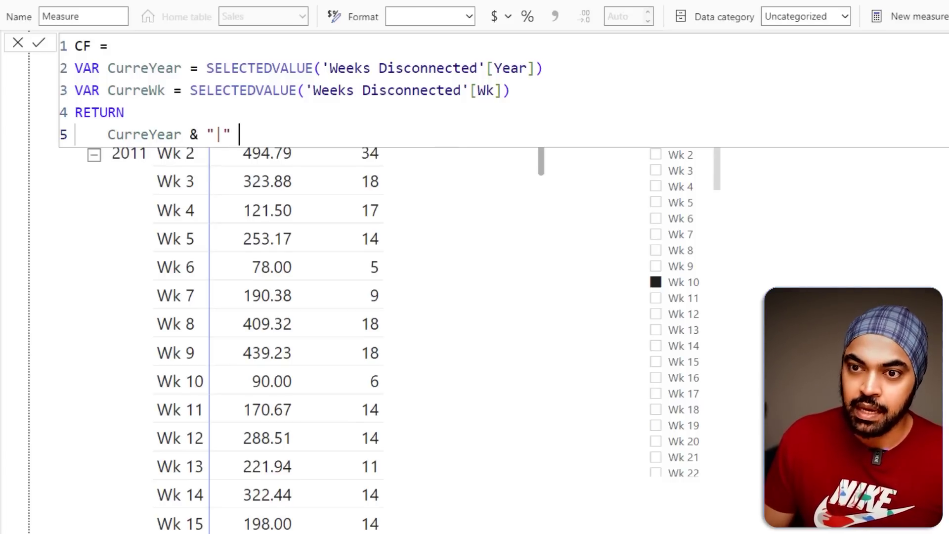
{"action": "type", "text": "w"}
{"action": "key", "text": "BackSpace"}
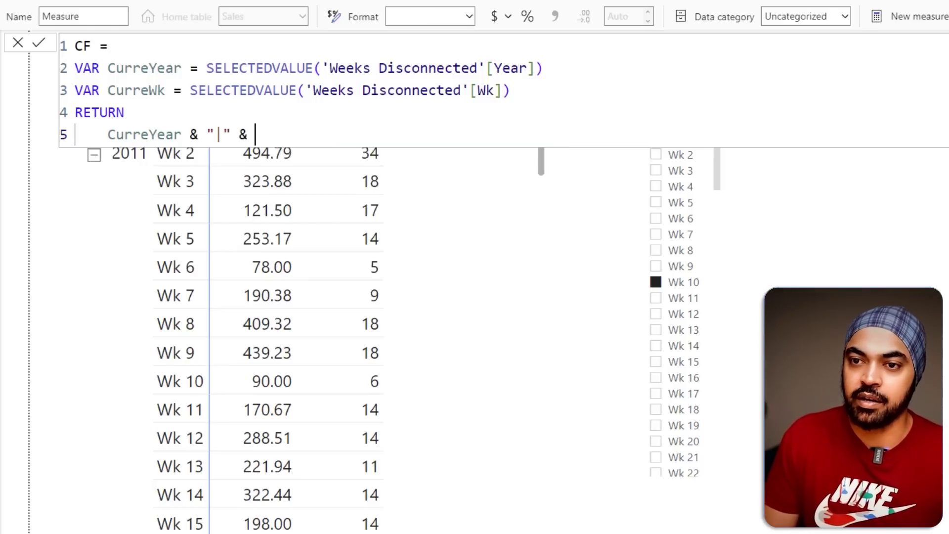
{"action": "type", "text": "cur"}
{"action": "key", "text": "Tab"}
{"action": "key", "text": "Return"}
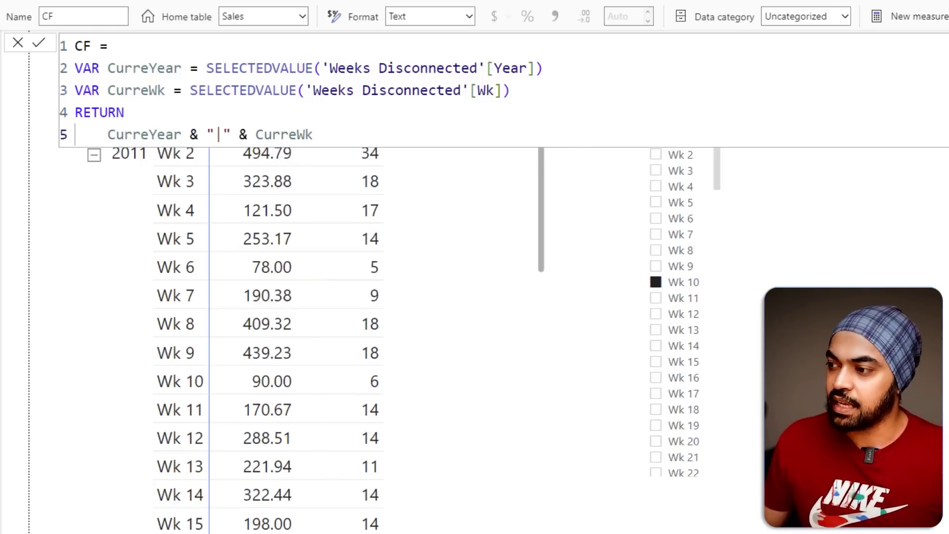
Add CF to the table's Values so every row shows 2011|Wk 10.
{"action": "left_click_drag", "start_coordinate": [944, 277], "coordinate": [415, 282]}
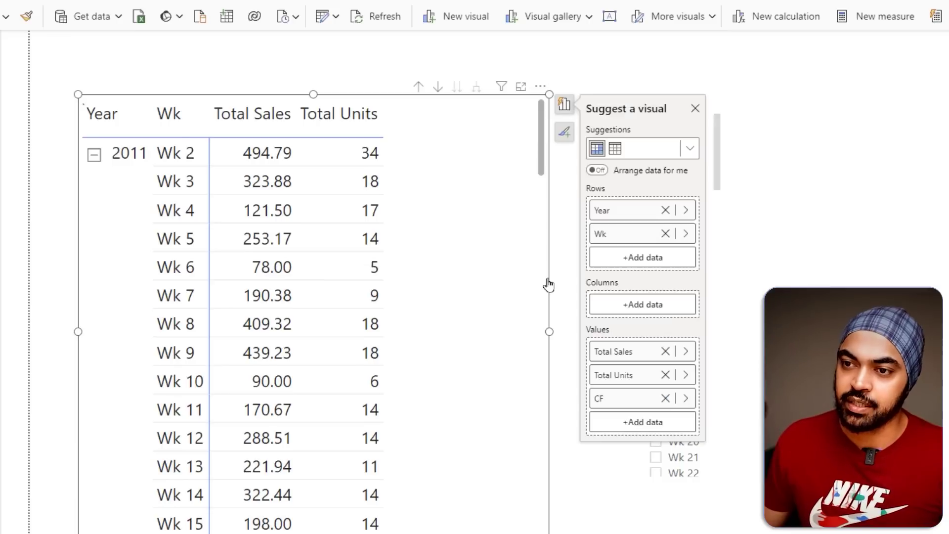
{"action": "left_click", "coordinate": [695, 109]}
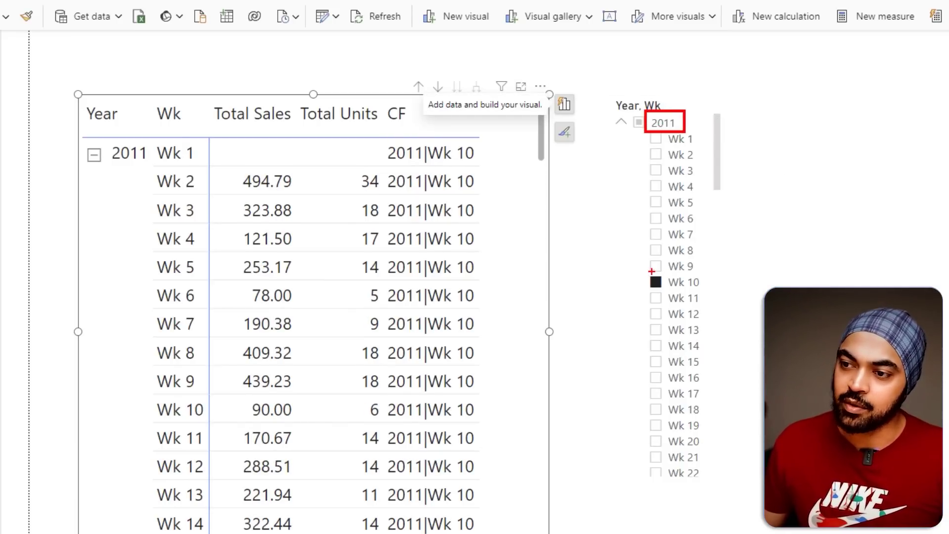
{"action": "left_click_drag", "start_coordinate": [640, 275], "coordinate": [708, 292]}
{"action": "left_click_drag", "start_coordinate": [491, 182], "coordinate": [497, 386]}
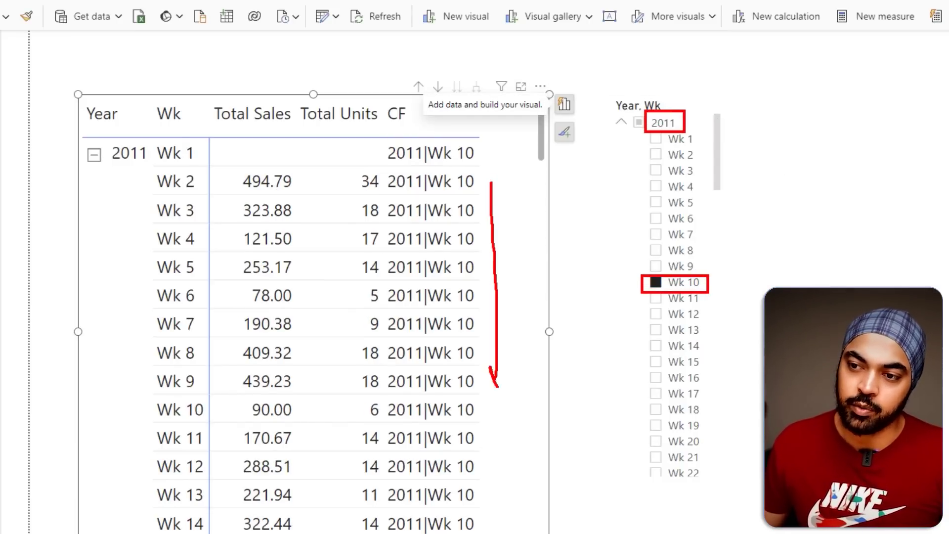
{"action": "key", "text": "Escape"}
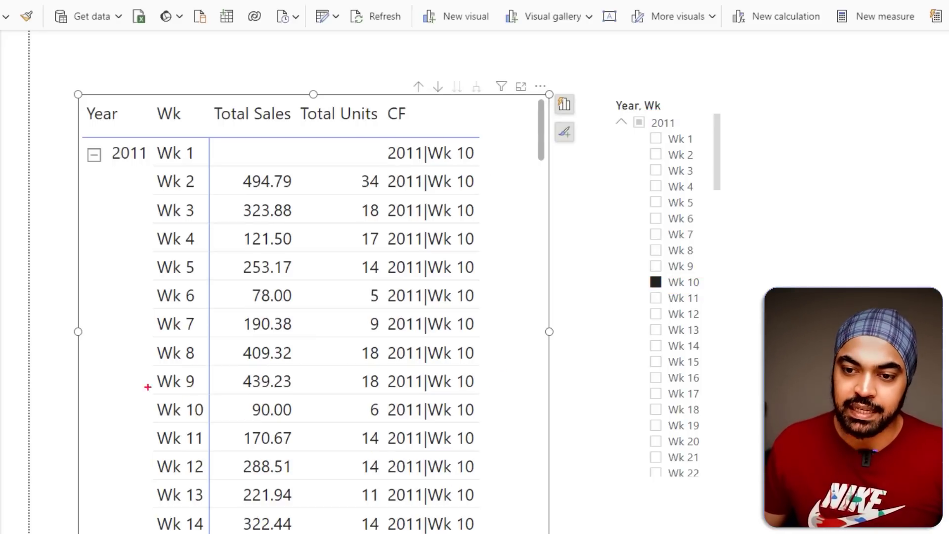
{"action": "left_click_drag", "start_coordinate": [128, 393], "coordinate": [488, 428]}
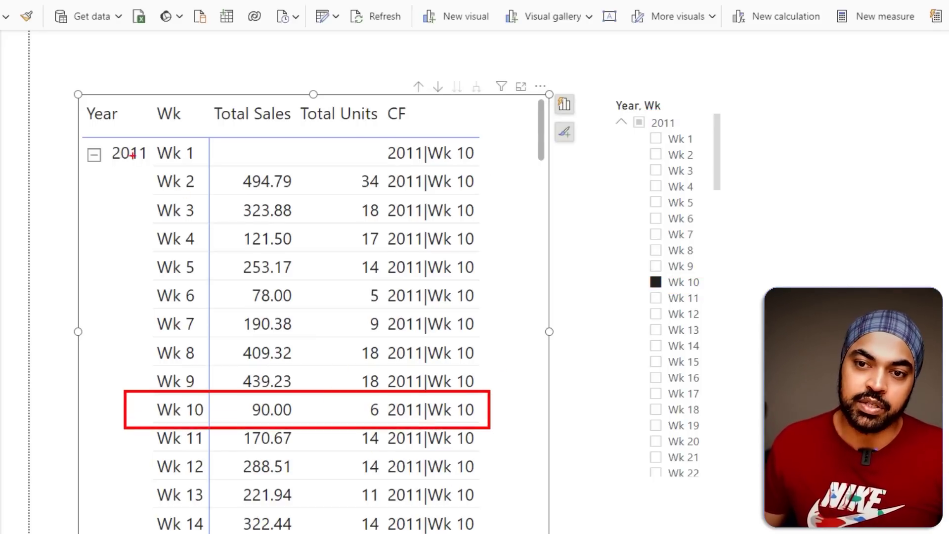
{"action": "left_click_drag", "start_coordinate": [103, 167], "coordinate": [128, 148]}
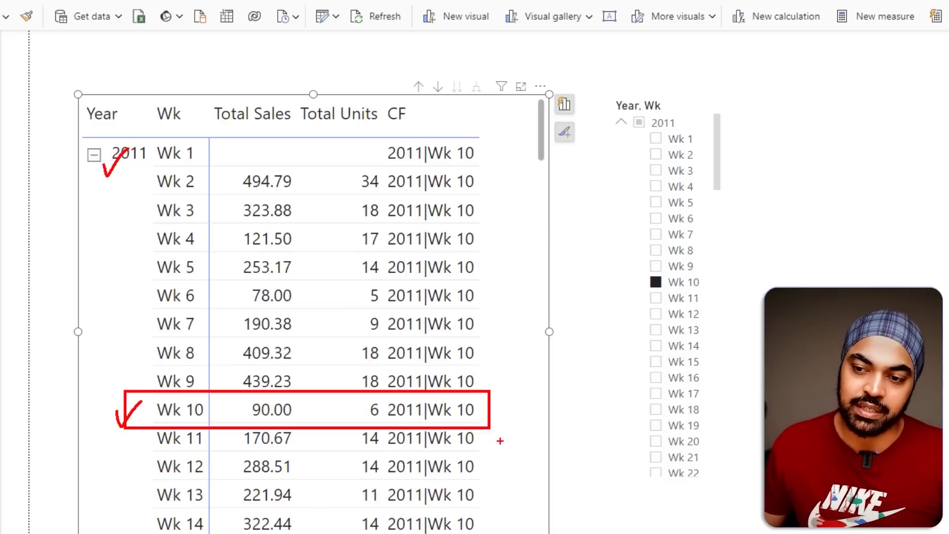
{"action": "left_click_drag", "start_coordinate": [494, 405], "coordinate": [522, 393]}
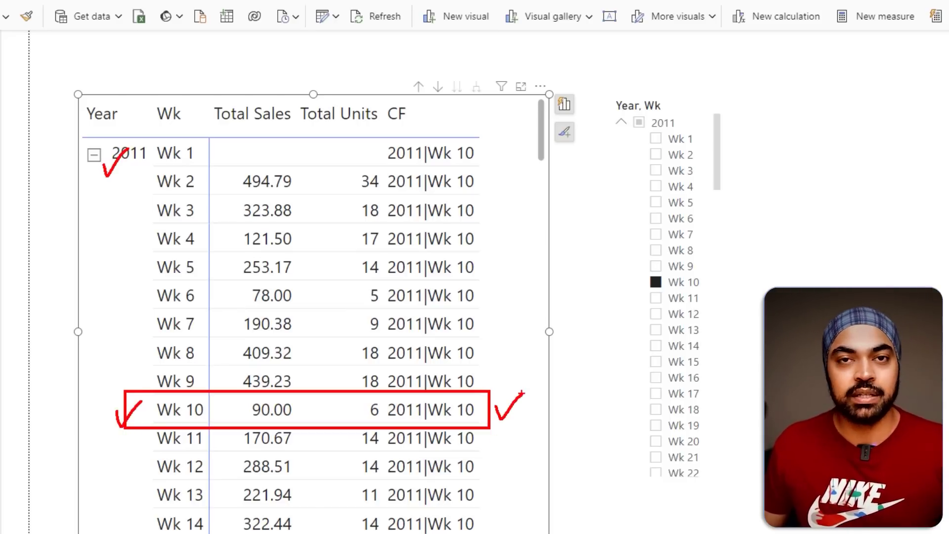
{"action": "left_click_drag", "start_coordinate": [187, 394], "coordinate": [140, 414]}
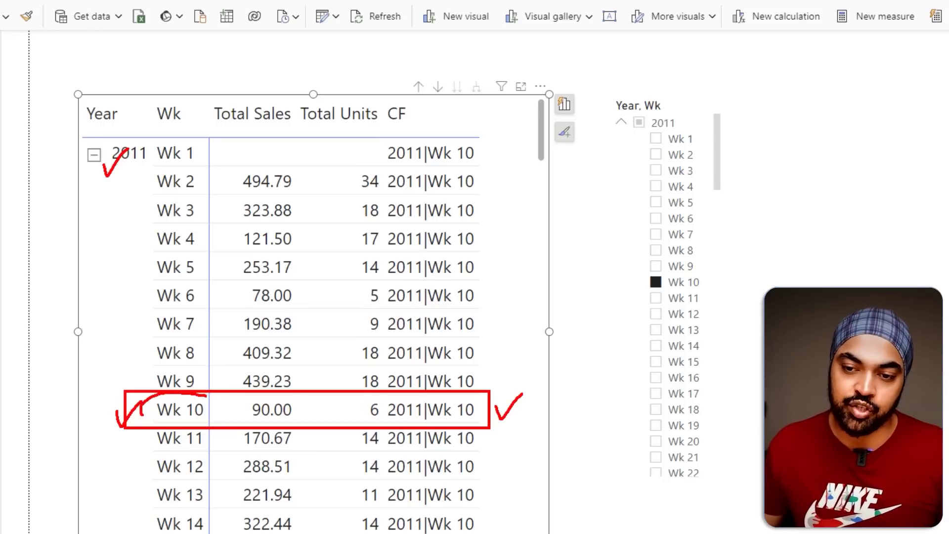
{"action": "mouse_move", "coordinate": [487, 399]}
{"action": "left_mouse_down"}
{"action": "mouse_move", "coordinate": [494, 413]}
{"action": "mouse_move", "coordinate": [496, 402]}
{"action": "left_mouse_up"}
{"action": "mouse_move", "coordinate": [168, 396]}
{"action": "left_mouse_down"}
{"action": "mouse_move", "coordinate": [148, 430]}
{"action": "mouse_move", "coordinate": [136, 396]}
{"action": "left_mouse_up"}
{"action": "left_click_drag", "start_coordinate": [136, 137], "coordinate": [142, 151]}
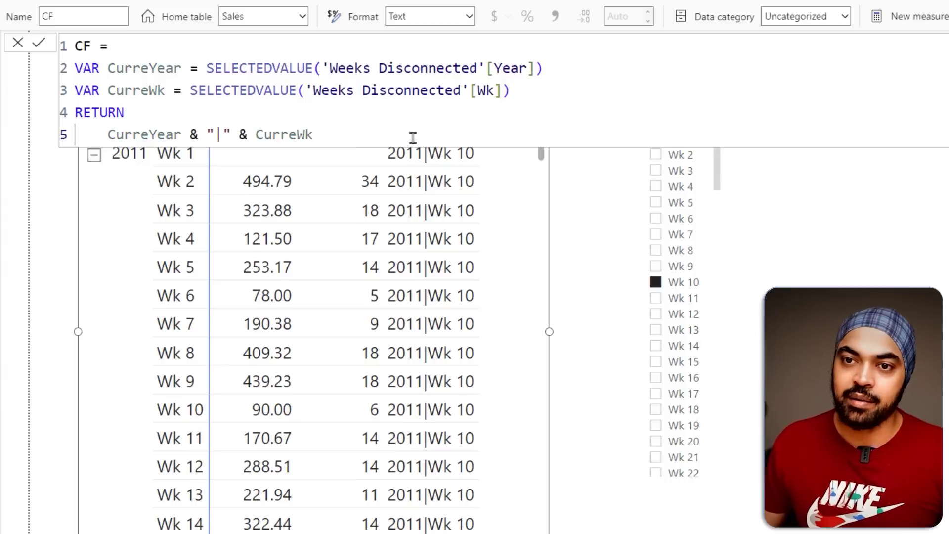
{"action": "left_click", "coordinate": [392, 141]}
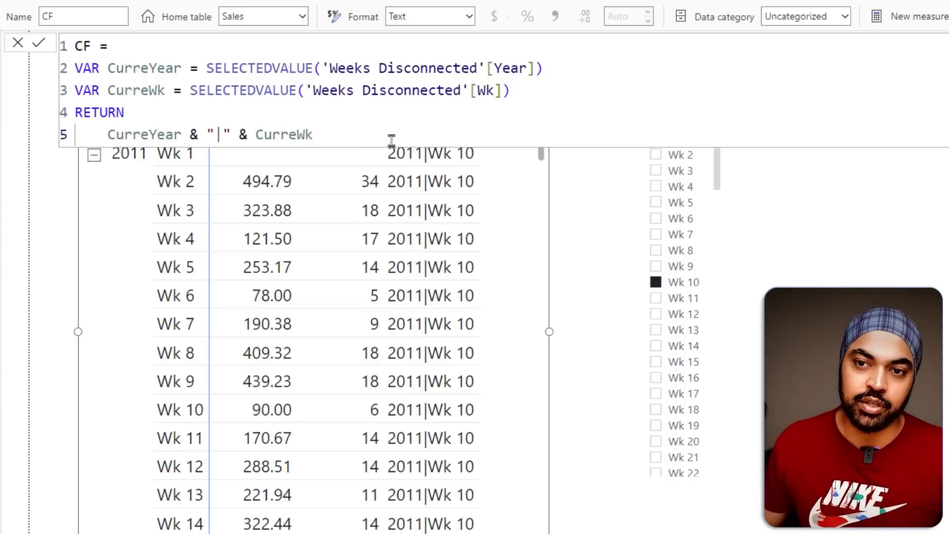
Replace the return expression with SELECTEDVALUE('Calendar'[Year]) = CurreYear.
{"action": "key", "text": "shift+End"}
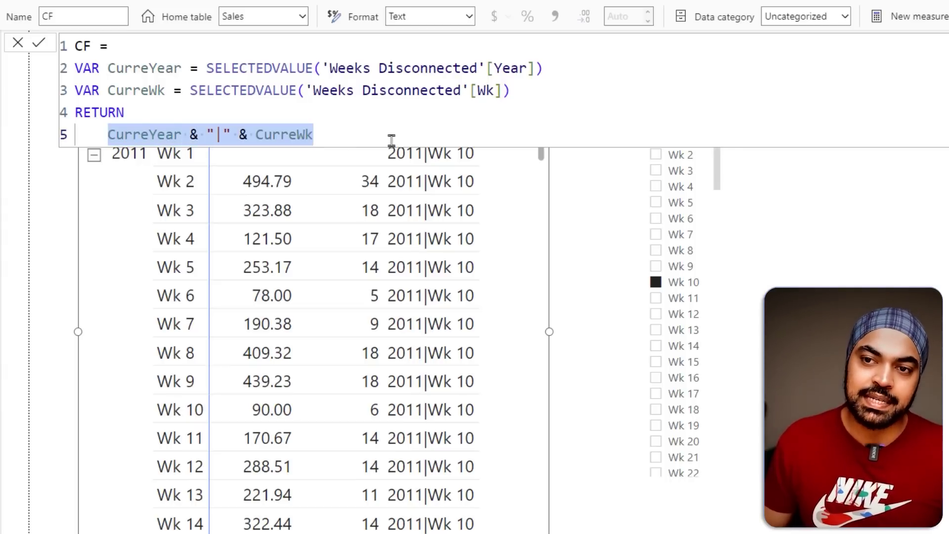
{"action": "type", "text": "selec"}
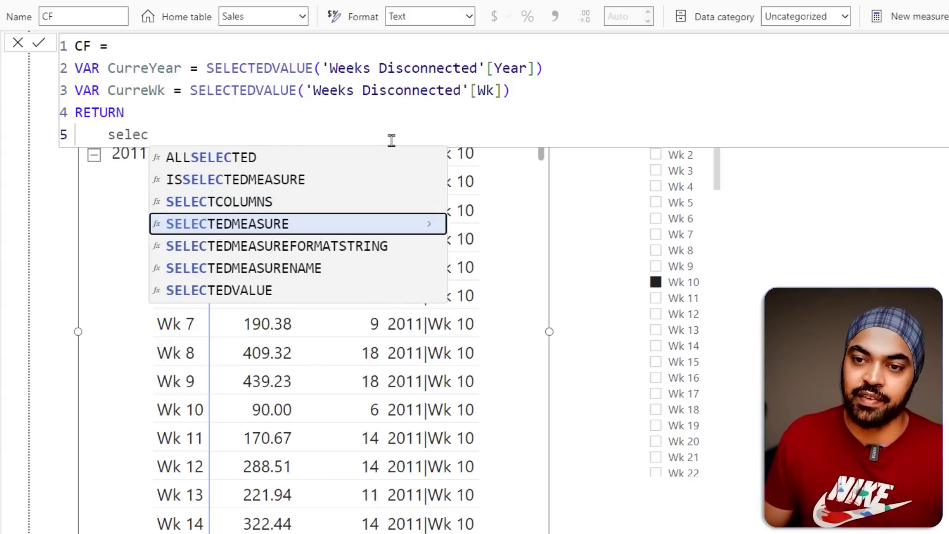
{"action": "key", "text": "Down"}
{"action": "key", "text": "Down"}
{"action": "key", "text": "Down"}
{"action": "key", "text": "Tab"}
{"action": "type", "text": "yea"}
{"action": "key", "text": "Tab"}
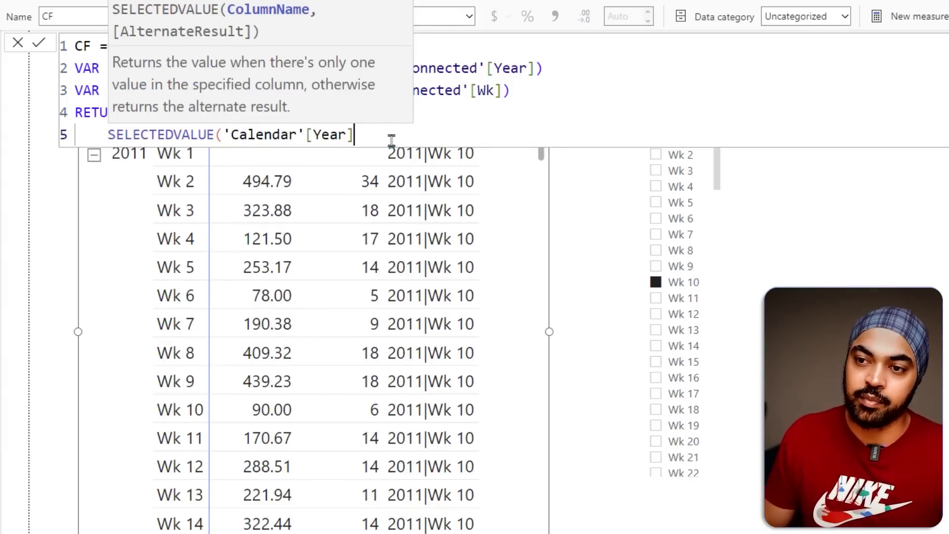
{"action": "type", "text": ") = cur"}
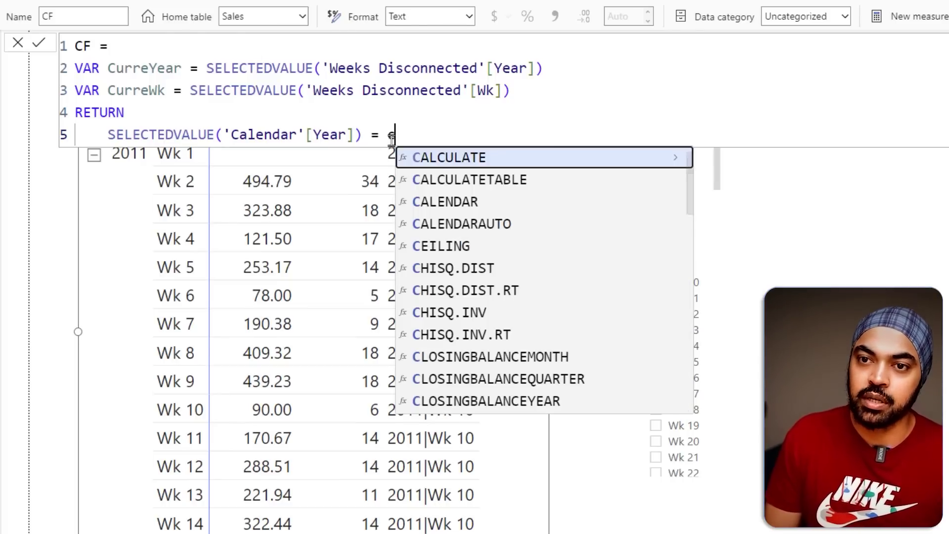
{"action": "key", "text": "Down"}
{"action": "key", "text": "Down"}
{"action": "key", "text": "Tab"}
Append && SELECTEDVALUE('Calendar'[Wk]) = CurreWk and commit the CF measure.
{"action": "type", "text": "&&"}
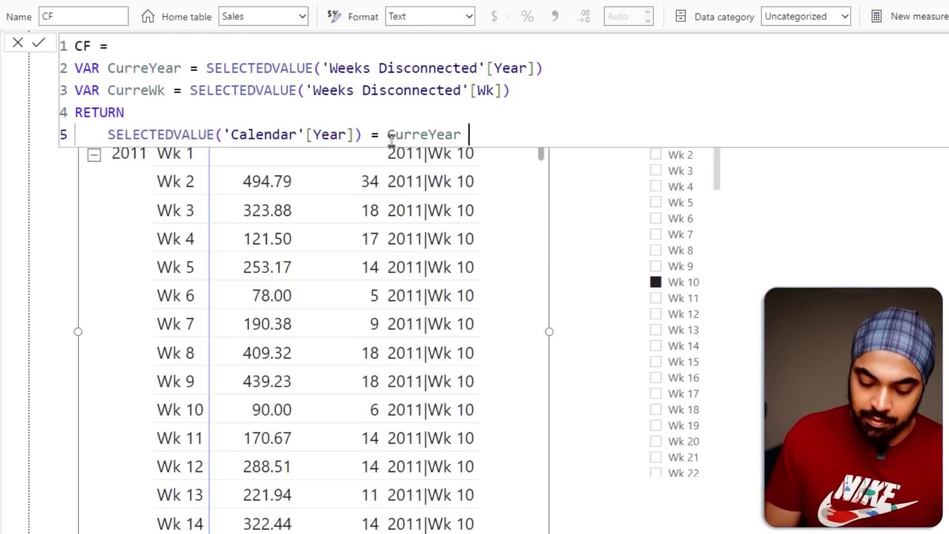
{"action": "type", "text": " sele"}
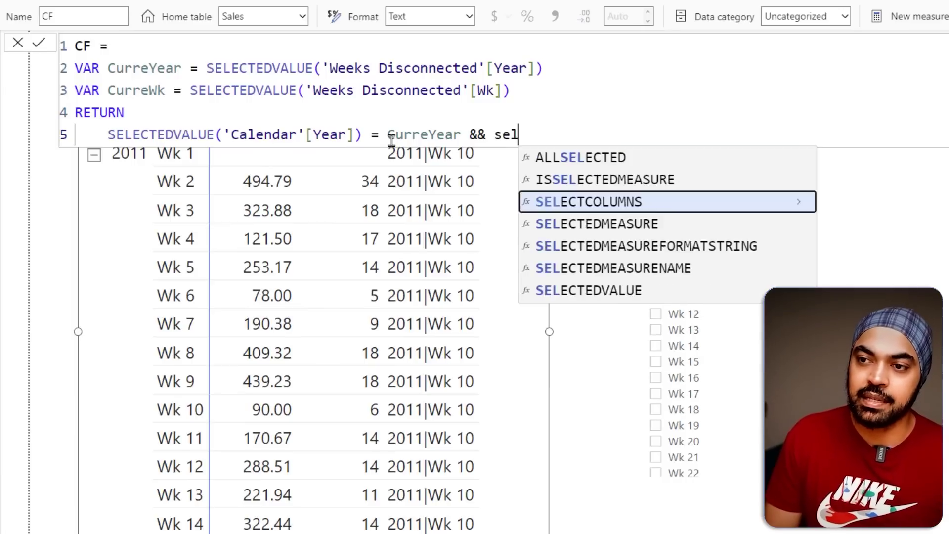
{"action": "key", "text": "Down"}
{"action": "key", "text": "Down"}
{"action": "key", "text": "Down"}
{"action": "key", "text": "Down"}
{"action": "key", "text": "Tab"}
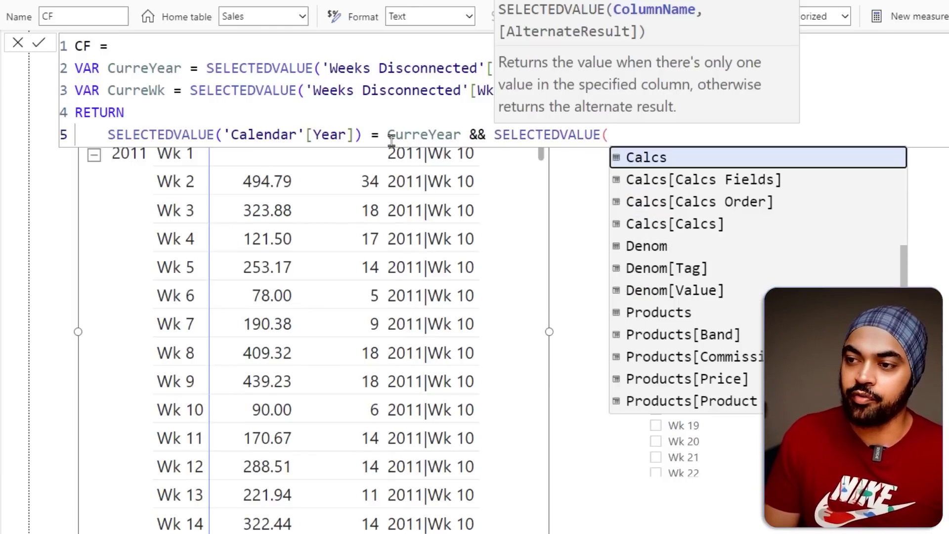
{"action": "type", "text": "cal"}
{"action": "key", "text": "Up"}
{"action": "key", "text": "Up"}
{"action": "key", "text": "Up"}
{"action": "key", "text": "Tab"}
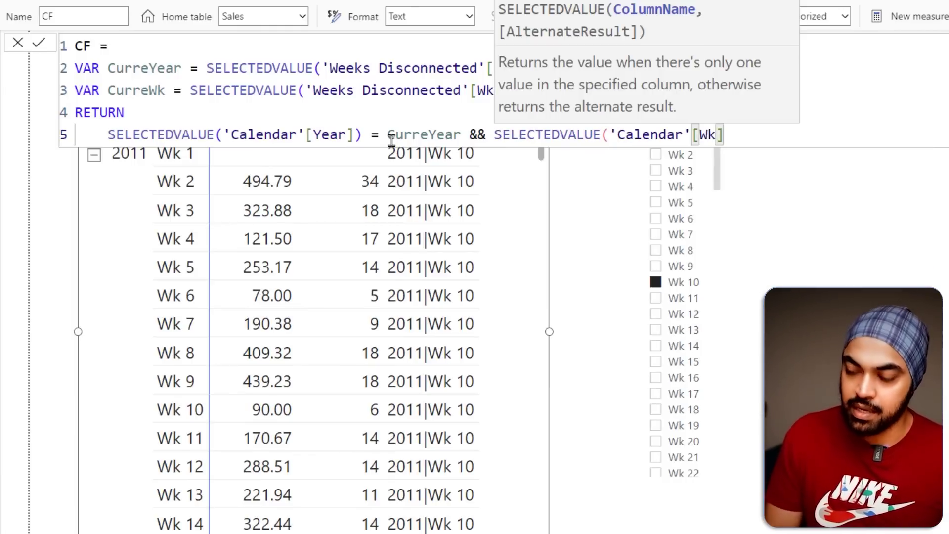
{"action": "type", "text": ") = curr"}
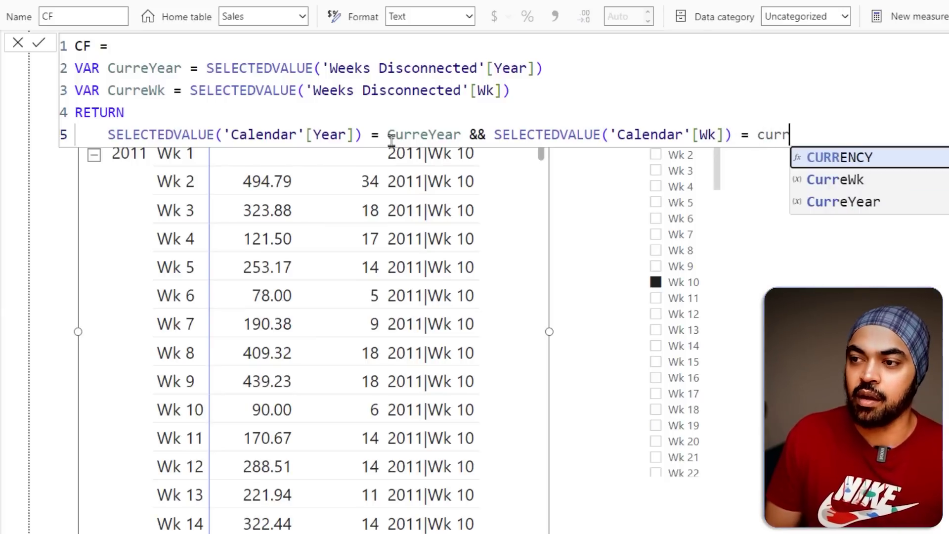
{"action": "key", "text": "Down"}
{"action": "key", "text": "Tab"}
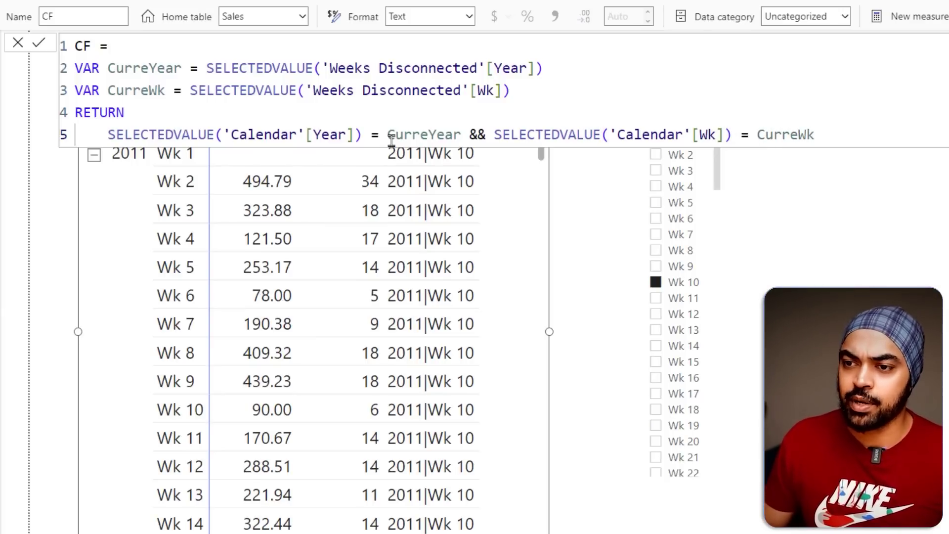
{"action": "key", "text": "Return"}
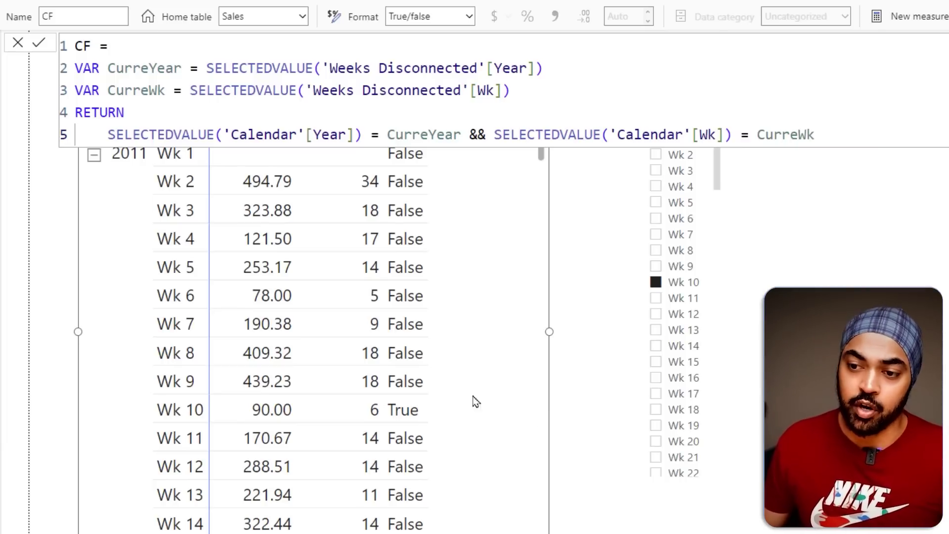
{"action": "mouse_move", "coordinate": [130, 391]}
{"action": "left_mouse_down"}
{"action": "mouse_move", "coordinate": [346, 429]}
{"action": "mouse_move", "coordinate": [436, 428]}
{"action": "left_mouse_up"}
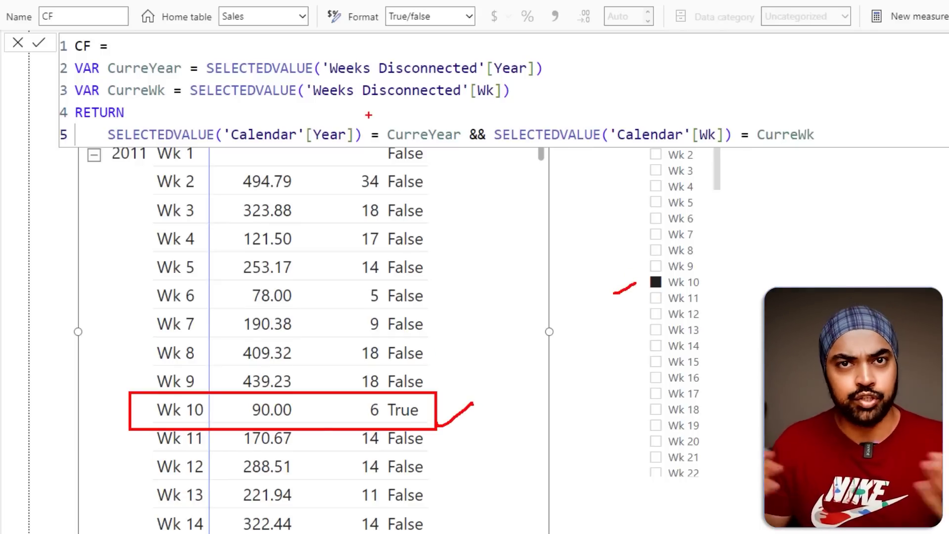
Wrap the CF condition in IF(condition, "Yellow"), commit it, and collapse the formula bar.
{"action": "key", "text": "Escape"}
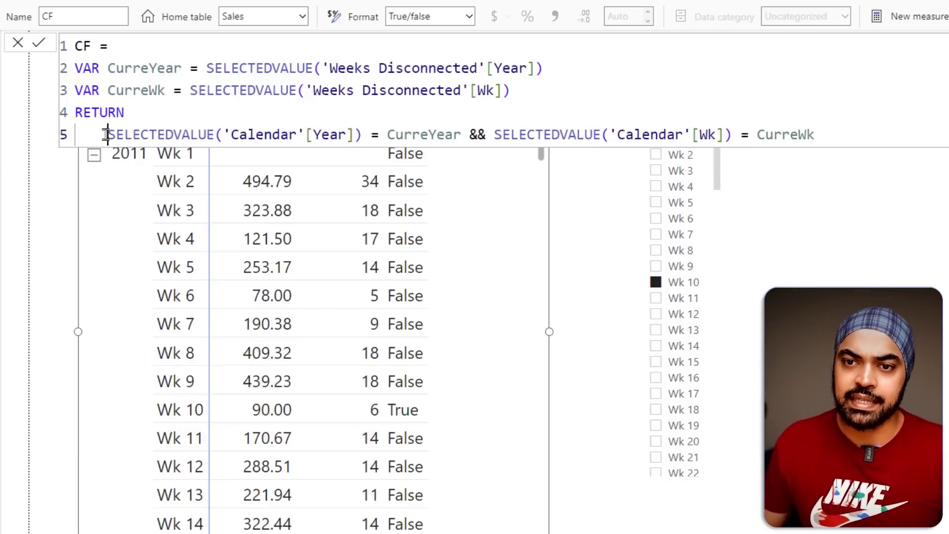
{"action": "left_click", "coordinate": [107, 135]}
{"action": "type", "text": "IF("}
{"action": "key", "text": "shift+Return"}
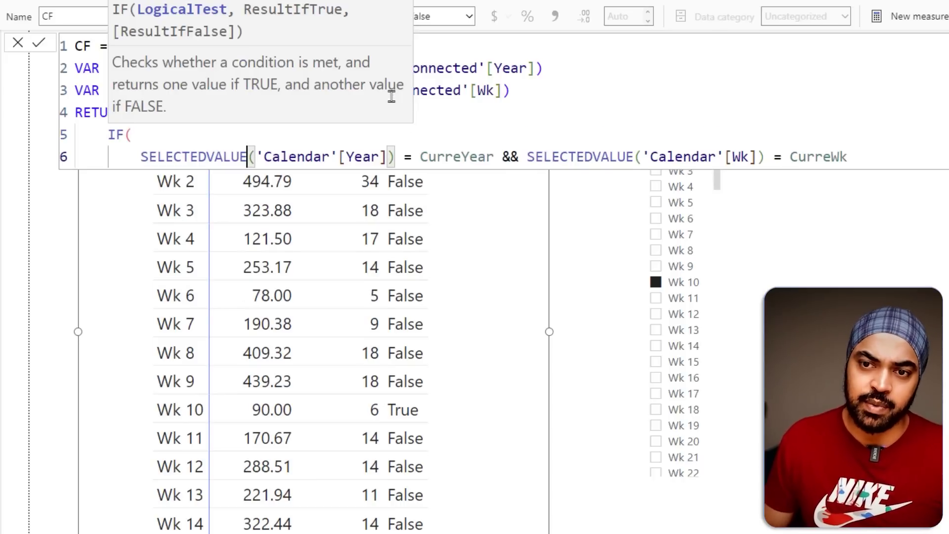
{"action": "key", "text": "ctrl+Right"}
{"action": "key", "text": "ctrl+Right"}
{"action": "key", "text": "ctrl+Right"}
{"action": "key", "text": "ctrl+Right"}
{"action": "key", "text": "ctrl+Right"}
{"action": "key", "text": "ctrl+Right"}
{"action": "key", "text": "ctrl+Right"}
{"action": "key", "text": "ctrl+Right"}
{"action": "type", "text": ","}
{"action": "key", "text": "shift+Return"}
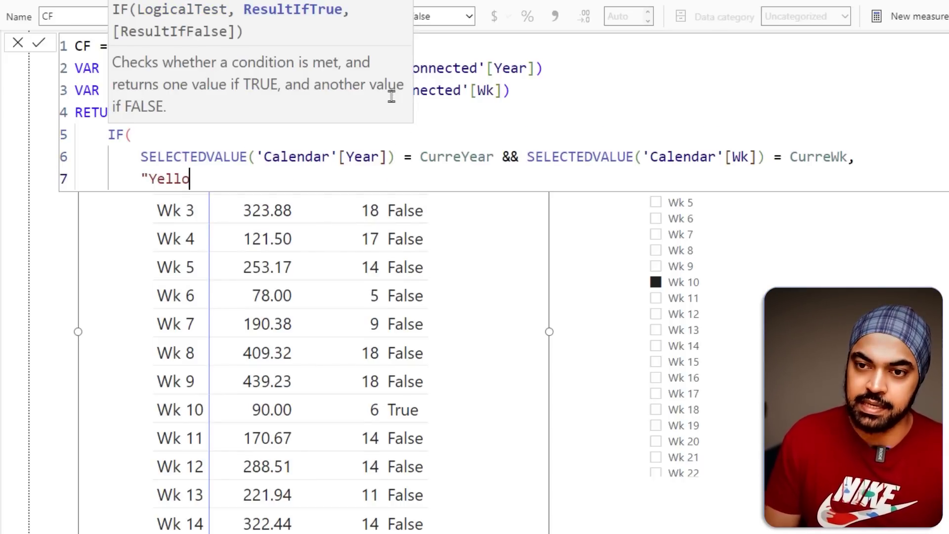
{"action": "type", "text": "\"Yellow\""}
{"action": "key", "text": "shift+Return"}
{"action": "type", "text": ")"}
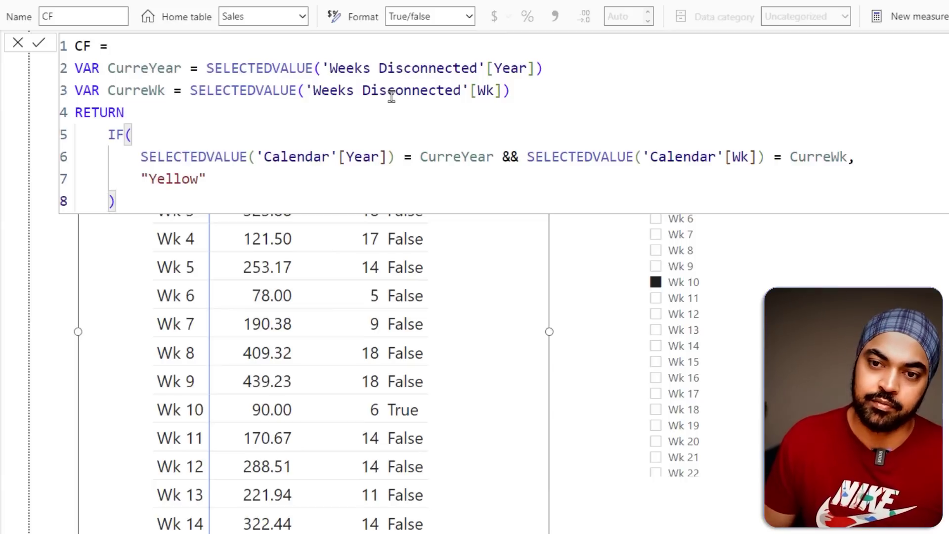
{"action": "key", "text": "Return"}
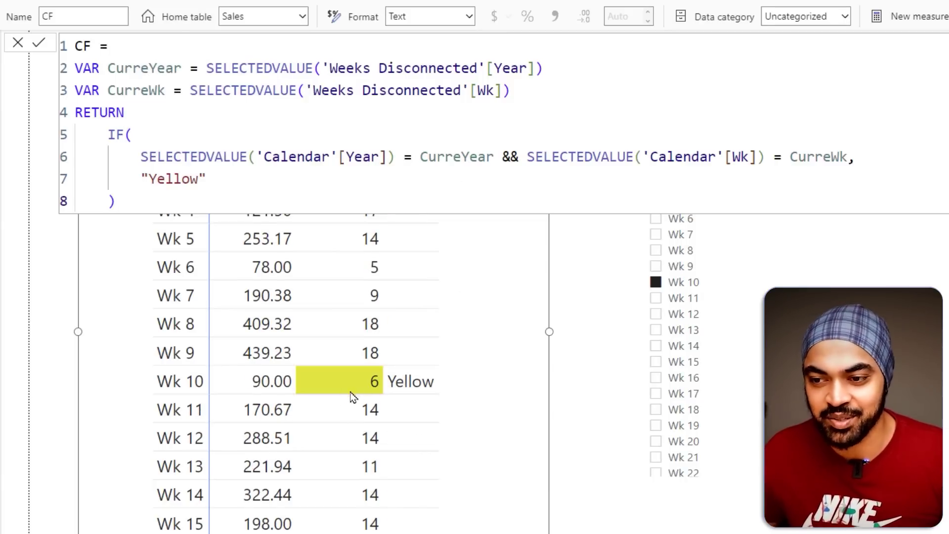
{"action": "left_click", "coordinate": [307, 143]}
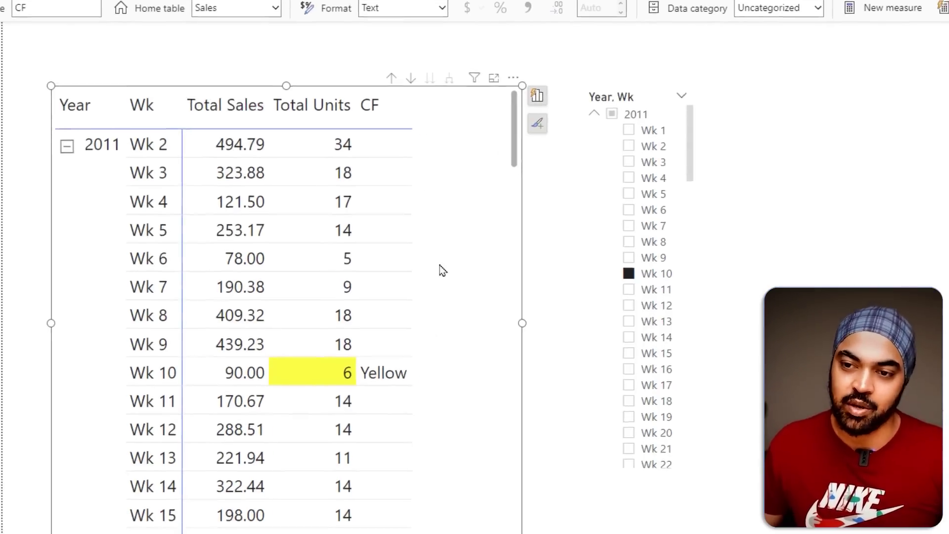
Give Total Sales a background color formatted by field value, based on the CF measure.
{"action": "left_click", "coordinate": [537, 96]}
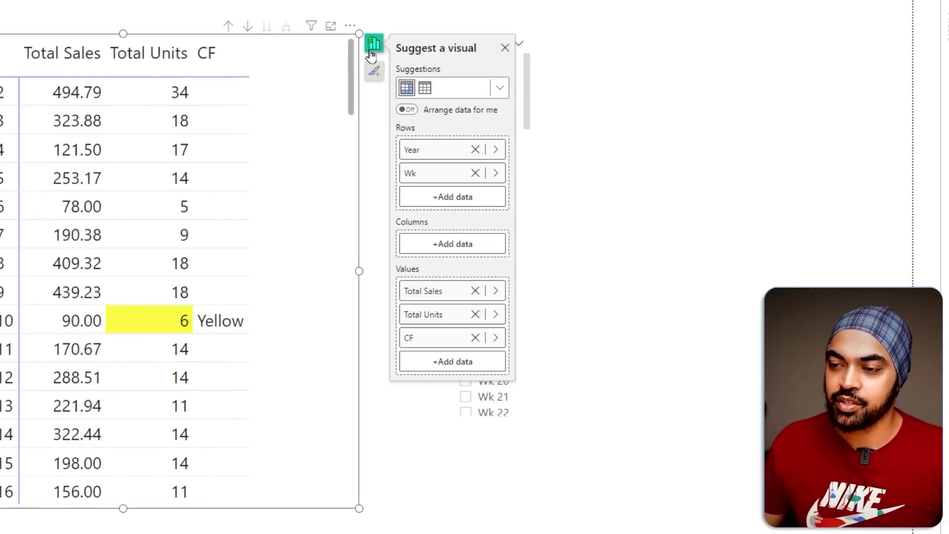
{"action": "right_click", "coordinate": [434, 291]}
{"action": "mouse_move", "coordinate": [567, 383]}
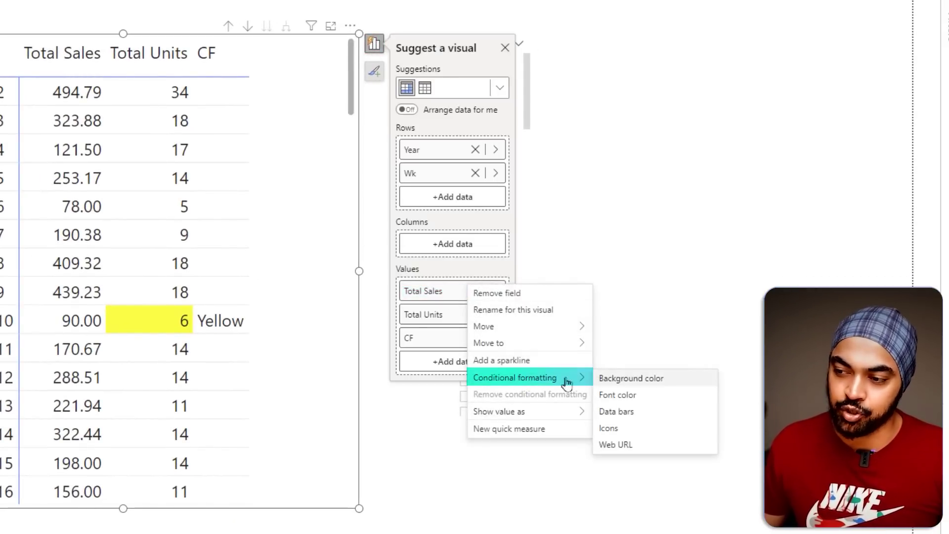
{"action": "left_click", "coordinate": [632, 380]}
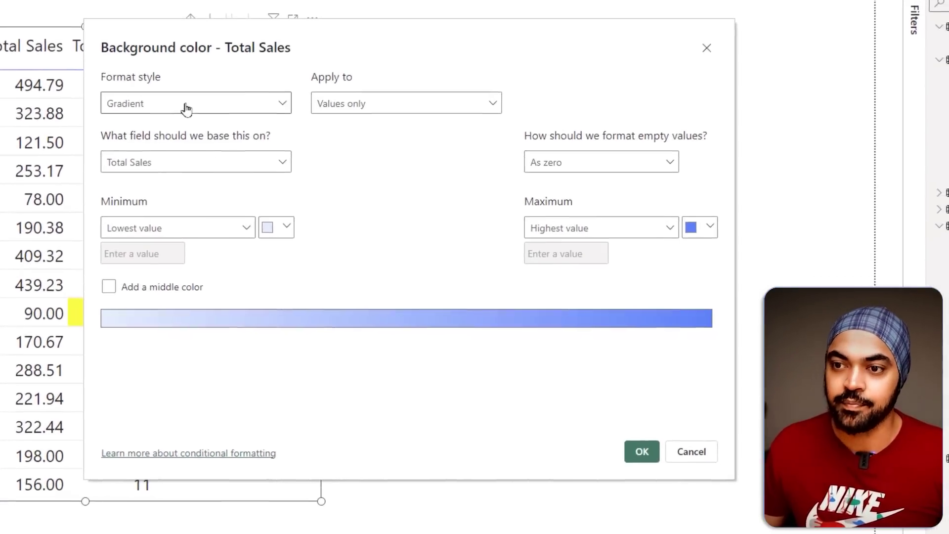
{"action": "left_click", "coordinate": [187, 109]}
{"action": "left_click", "coordinate": [151, 172]}
{"action": "left_click", "coordinate": [182, 163]}
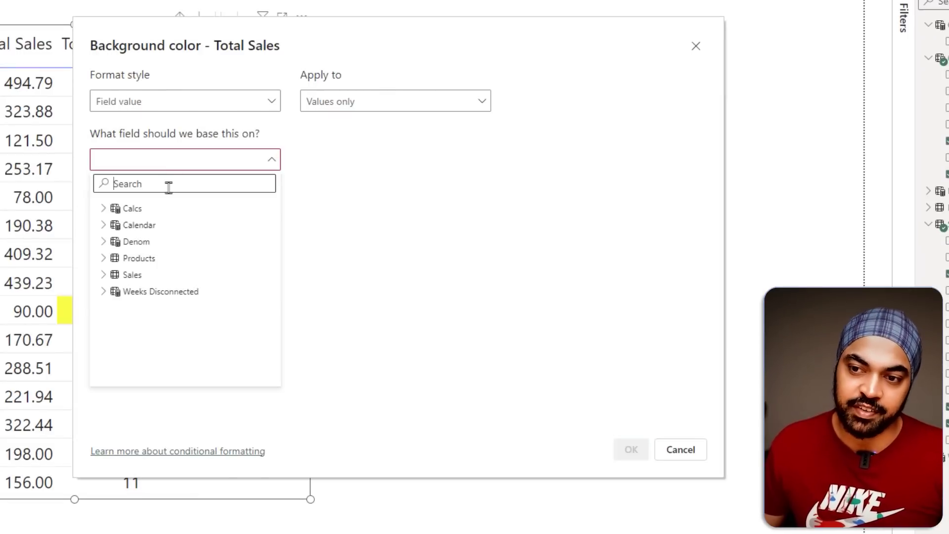
{"action": "type", "text": "cf"}
{"action": "left_click", "coordinate": [144, 222]}
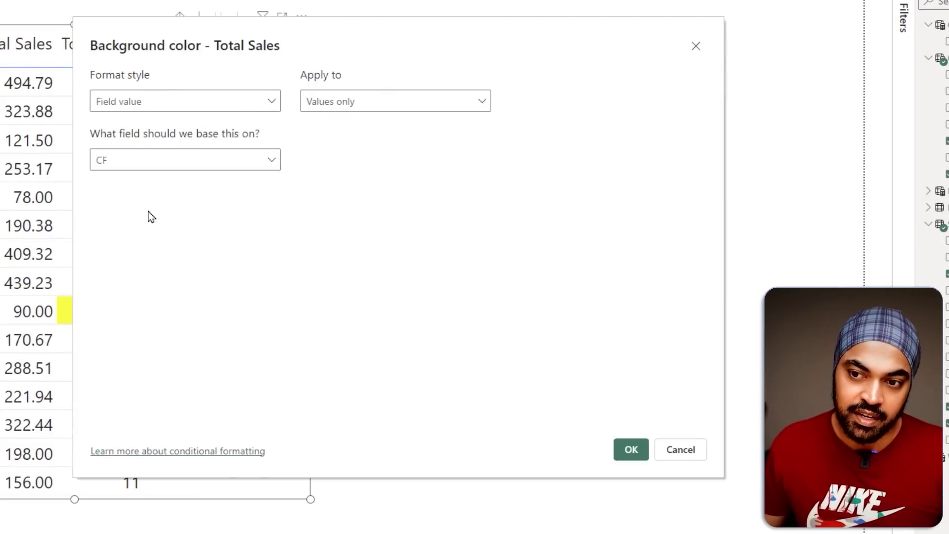
{"action": "left_click", "coordinate": [631, 449]}
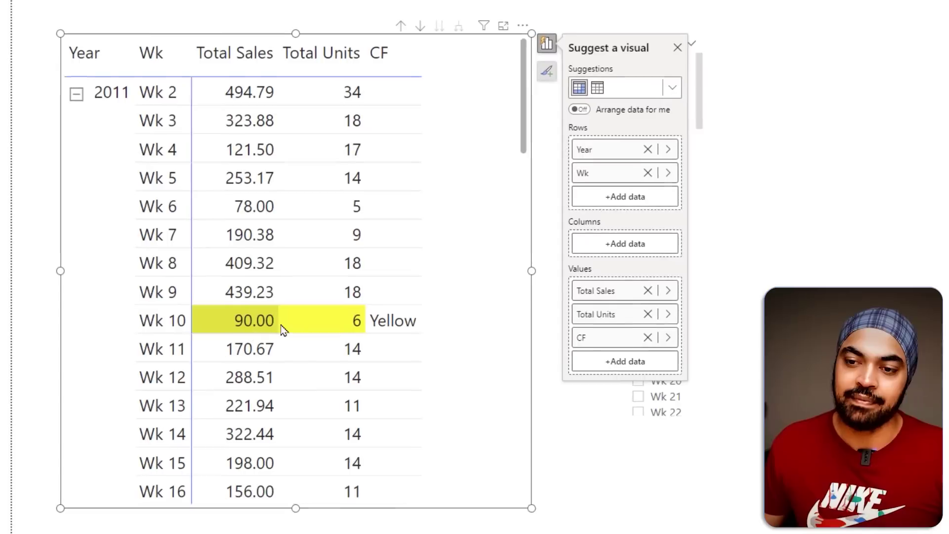
Test the highlighting by selecting Wk 5, Wk 3, Wk 7, then Wk 10 in the slicer.
{"action": "left_click", "coordinate": [840, 123]}
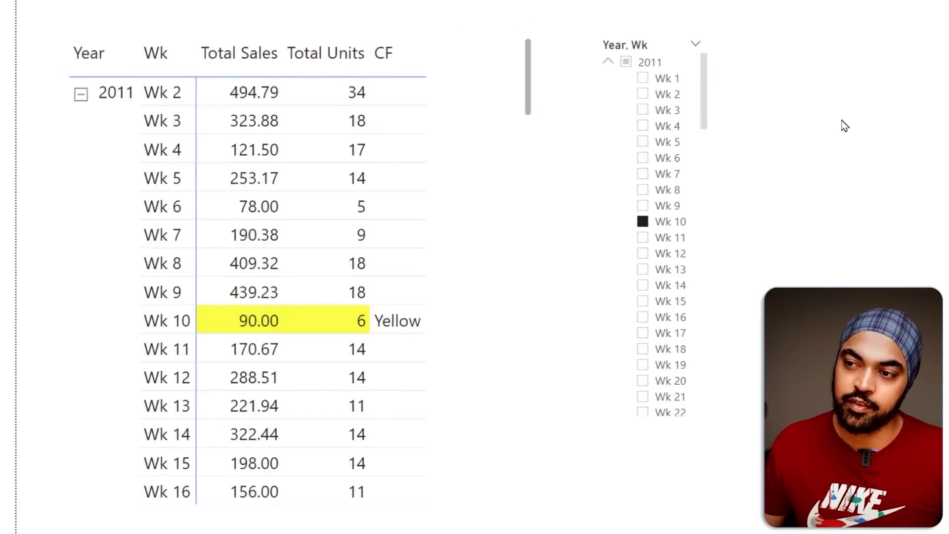
{"action": "left_click", "coordinate": [643, 142]}
{"action": "left_click", "coordinate": [663, 114]}
{"action": "left_click", "coordinate": [645, 174]}
{"action": "left_click", "coordinate": [646, 222]}
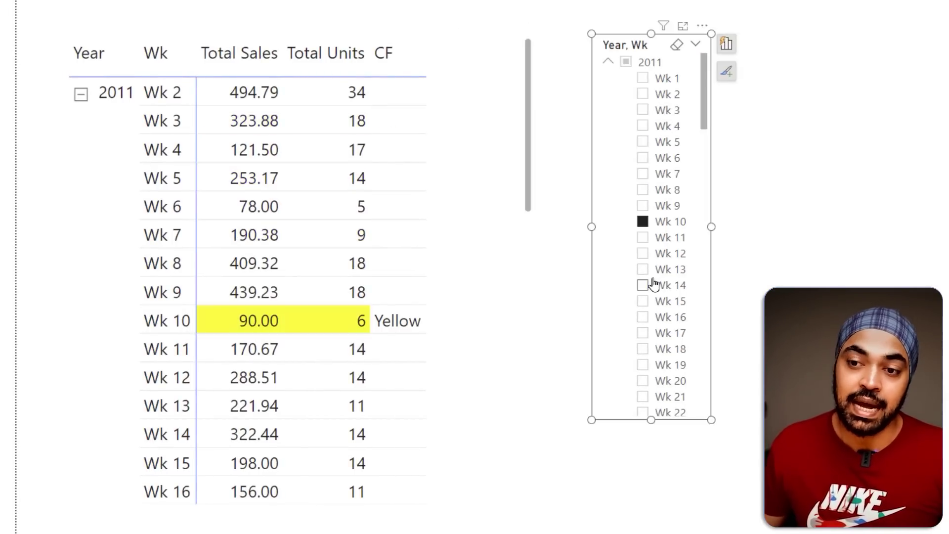